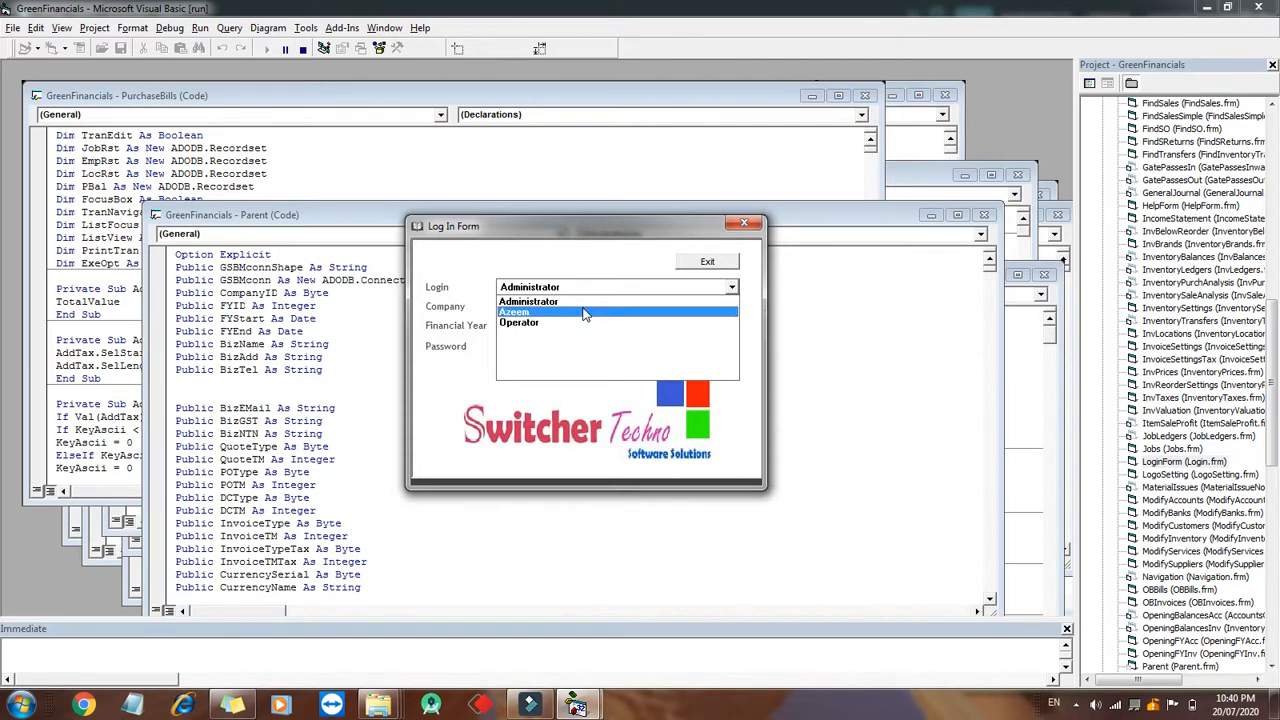
- Log in as Administrator to DEMO COMPANY for 2019-20 with the account password
click(580, 301)
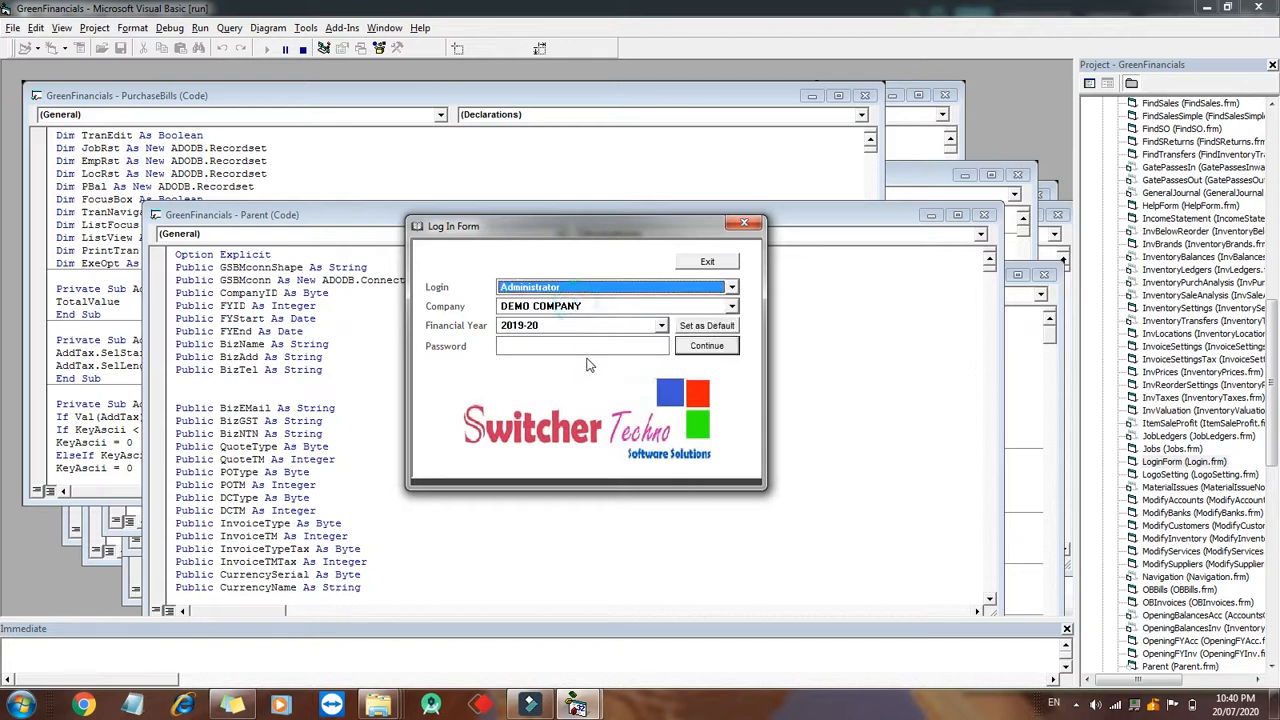
click(600, 347)
text(xxx)
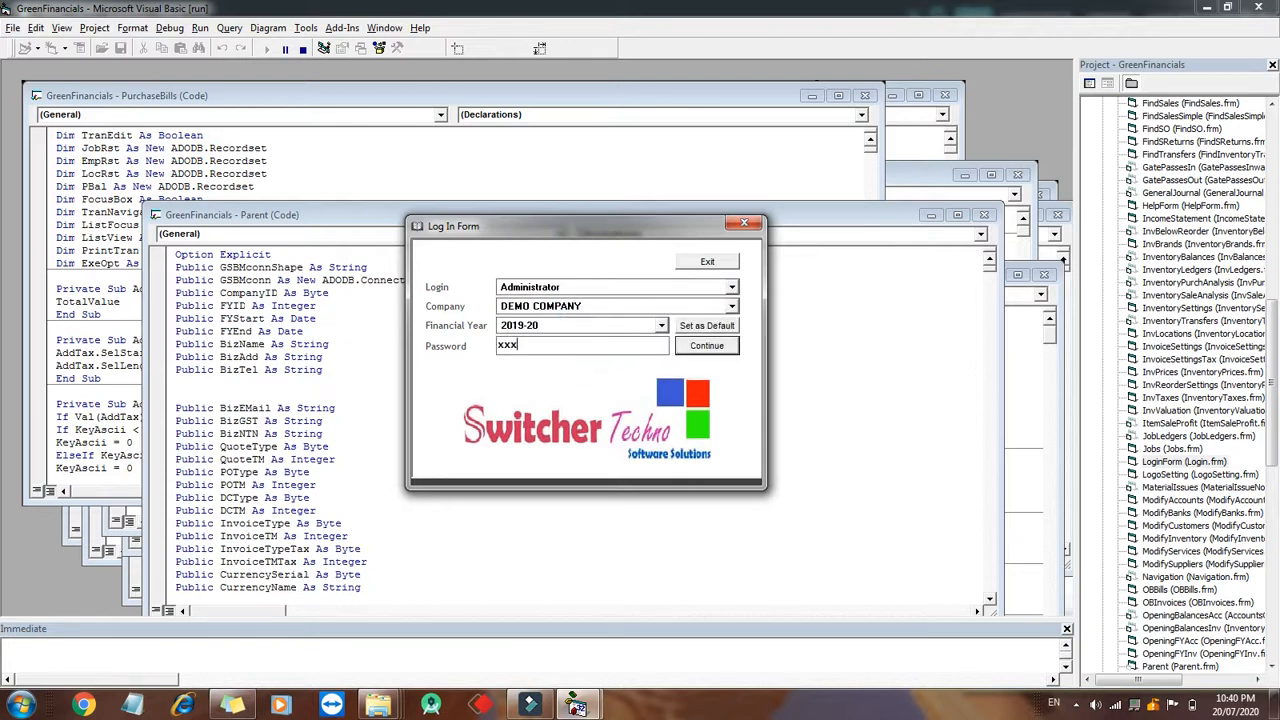
key(Return)
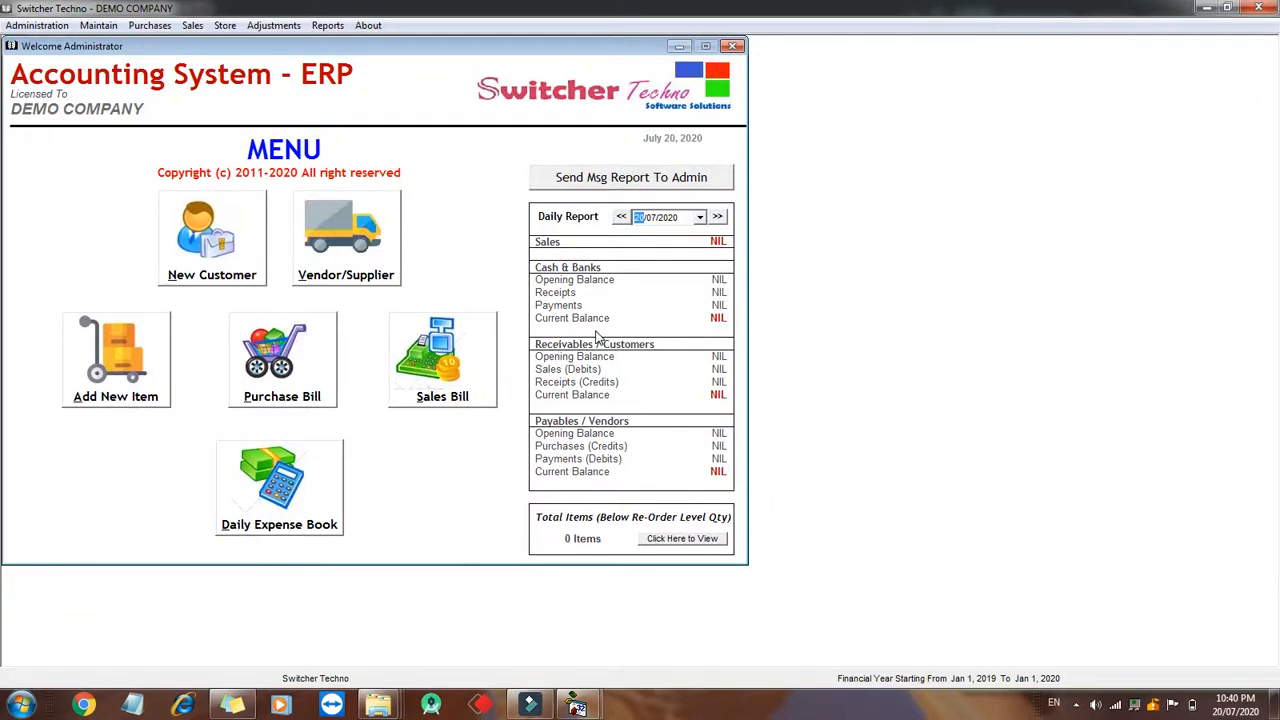
- Open the customer setup and select the Credit Customer type
click(240, 215)
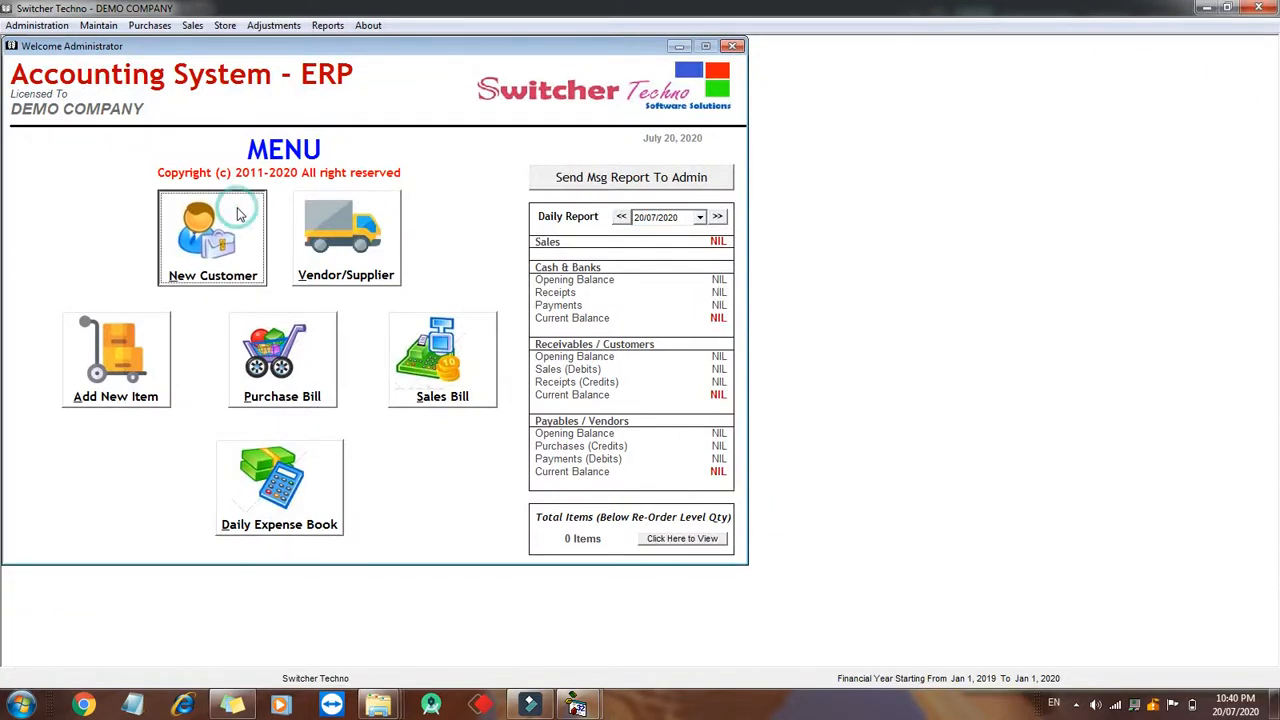
click(350, 173)
click(350, 185)
click(340, 173)
click(340, 185)
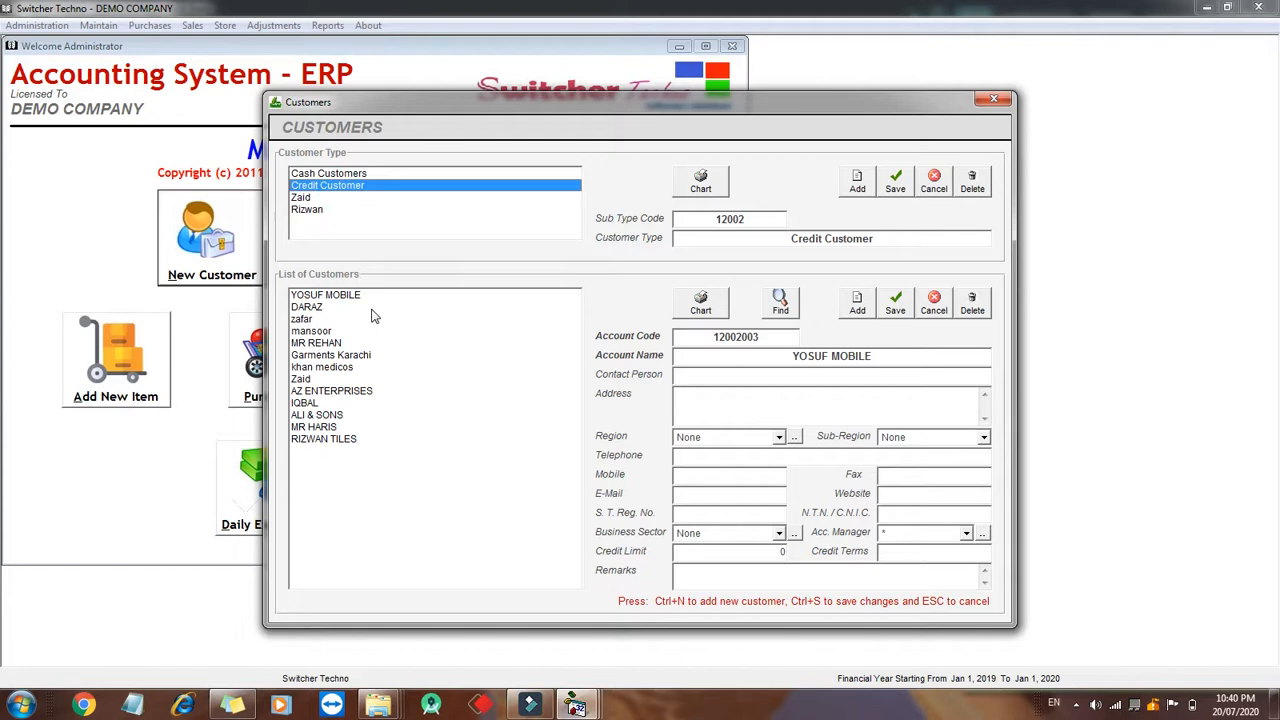
- Add a new credit customer and enter the customer's full name as the account name
drag(372, 299, 396, 550)
click(859, 308)
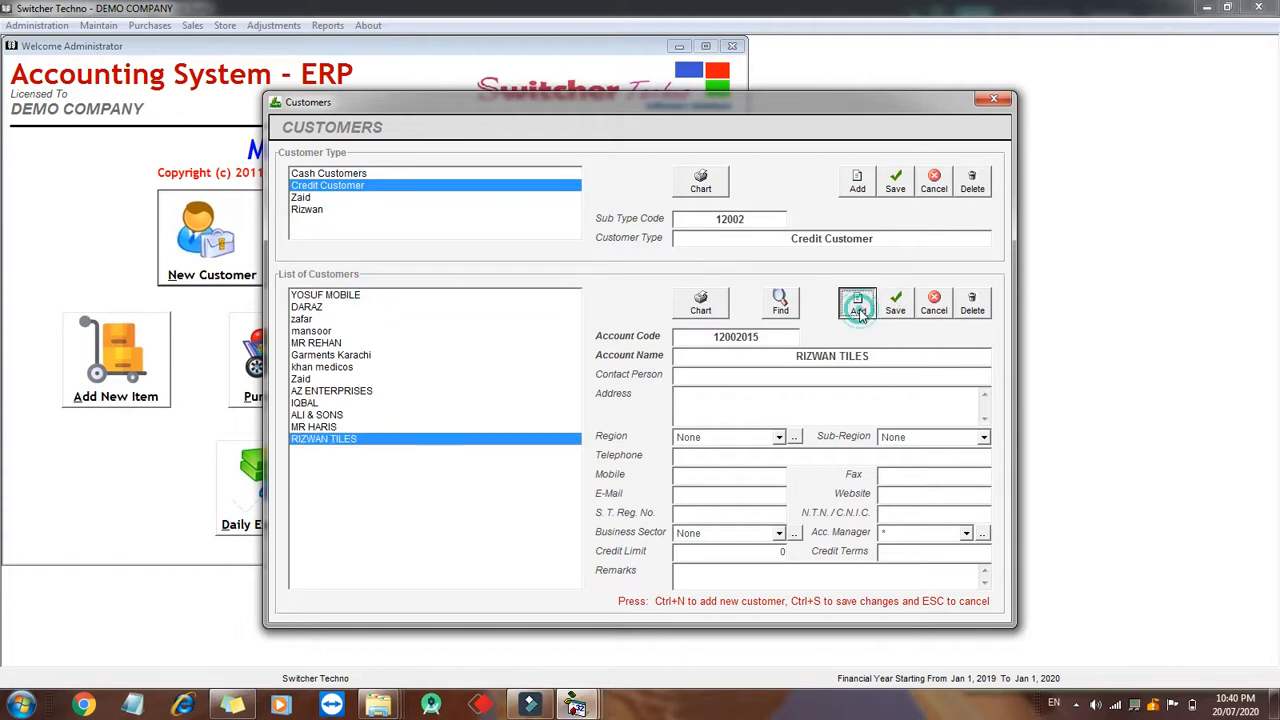
text(Mr Riz)
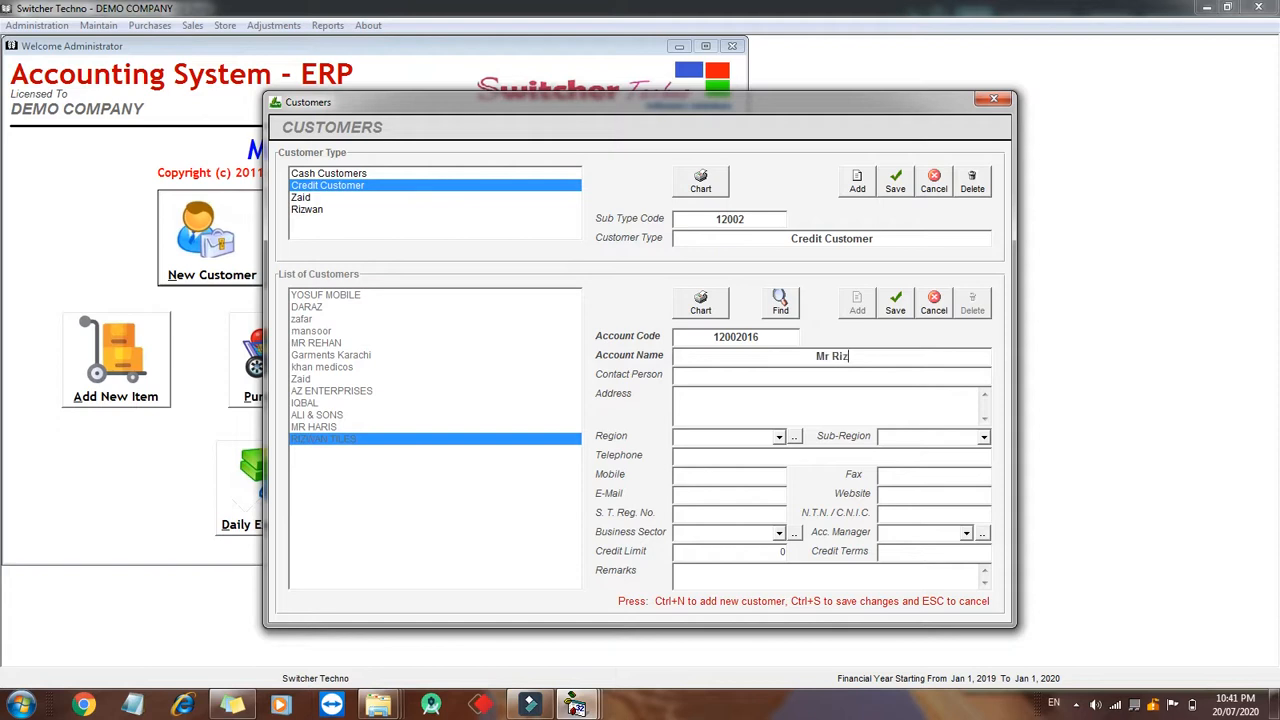
text(wan Ahmed)
key(Tab)
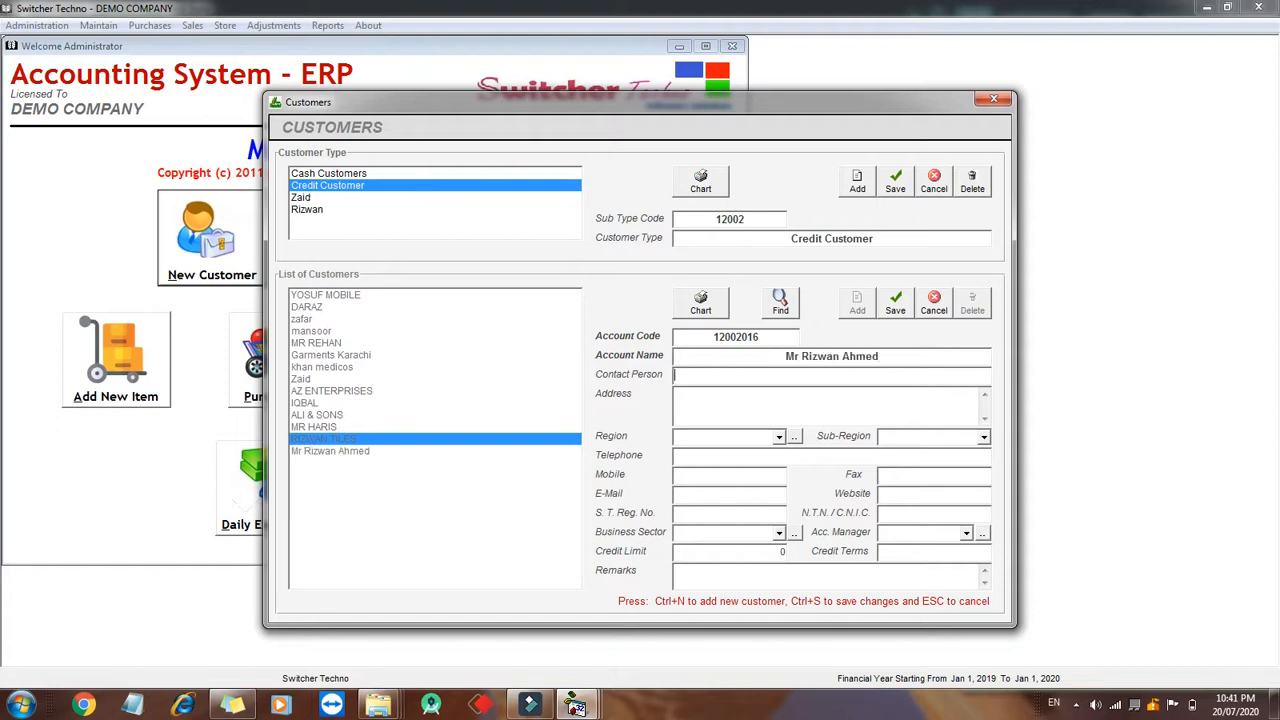
- Set the new customer's Region and Business Sector to None and save the customer
key(Tab)
key(Down)
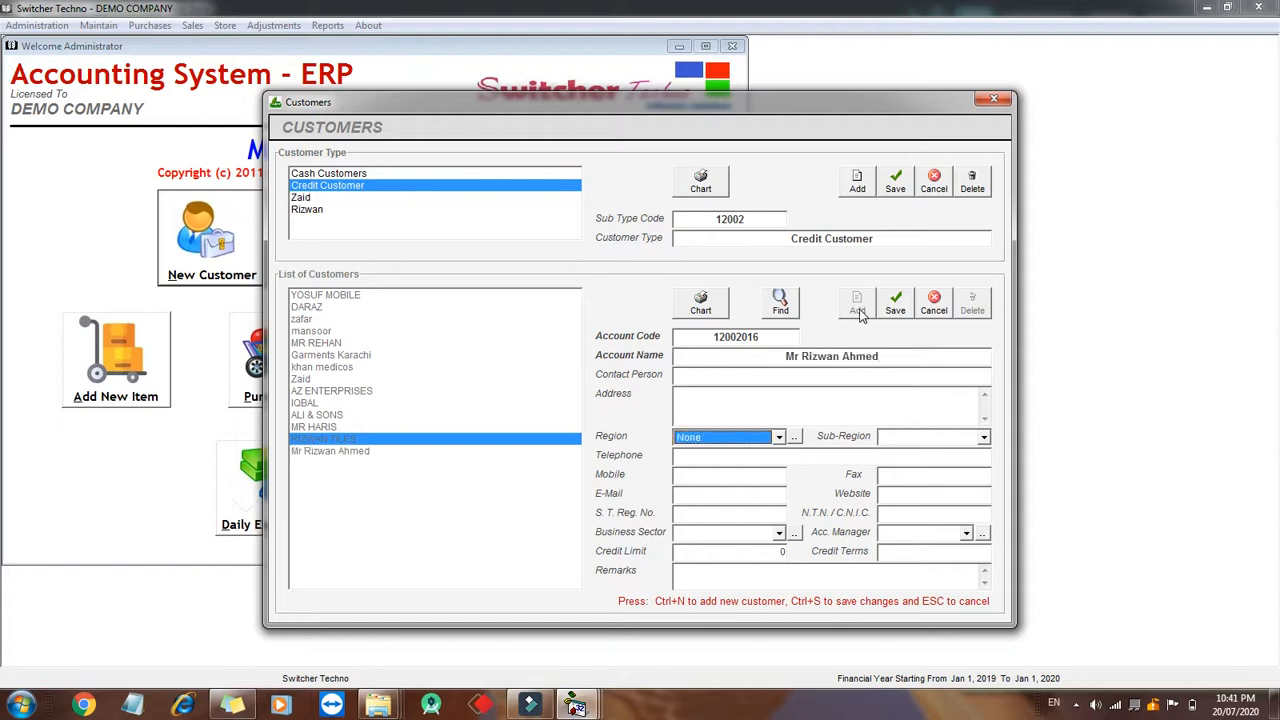
key(Up)
key(Tab)
key(Tab)
key(Tab)
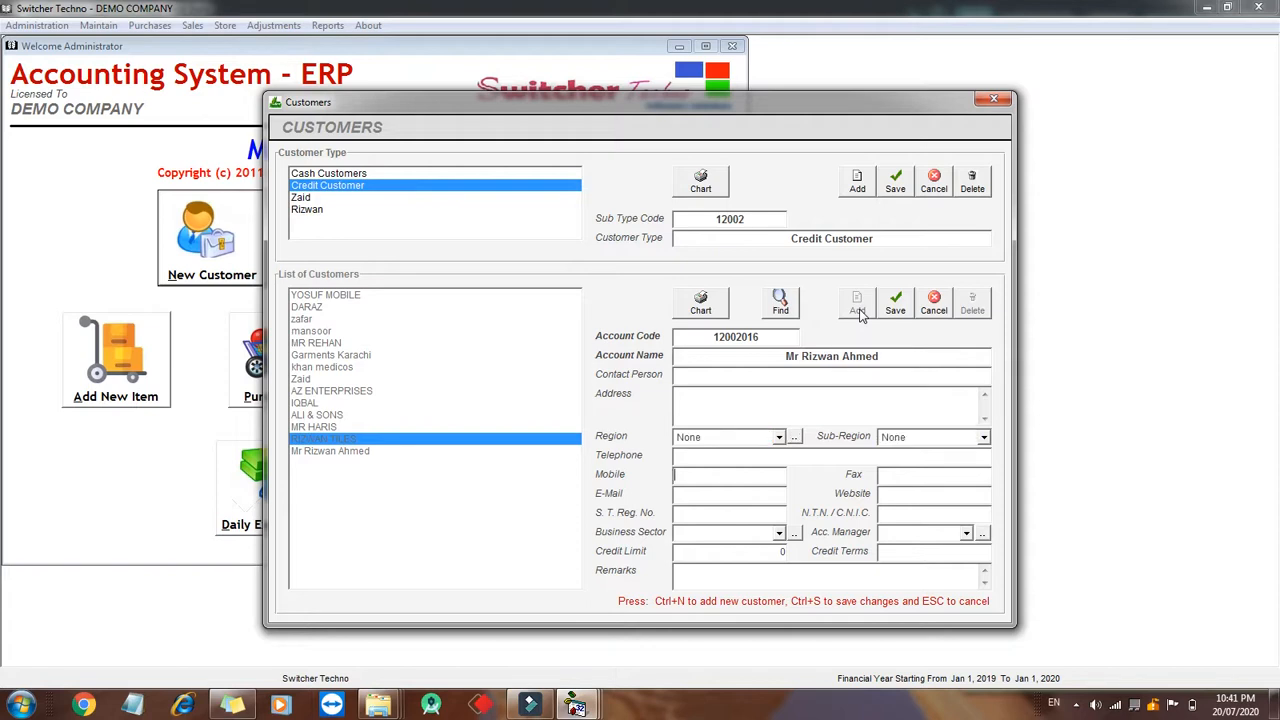
key(Tab)
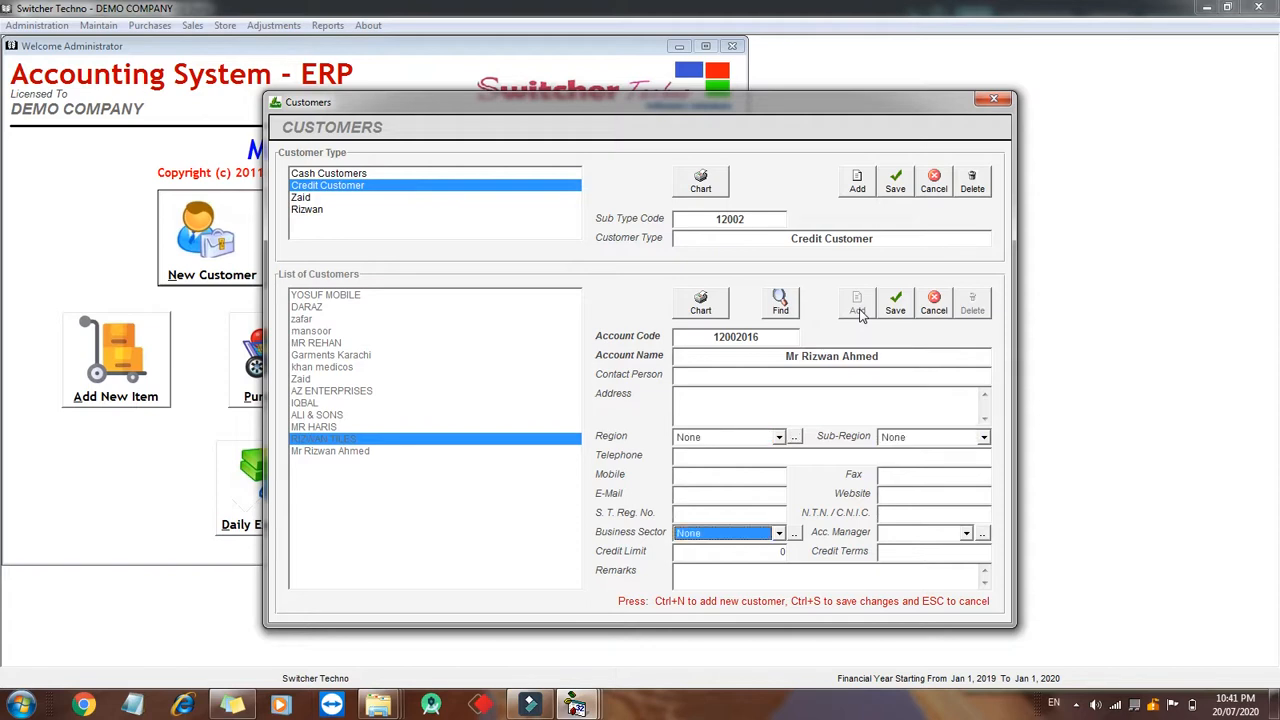
key(Down)
key(Tab)
key(ctrl+s)
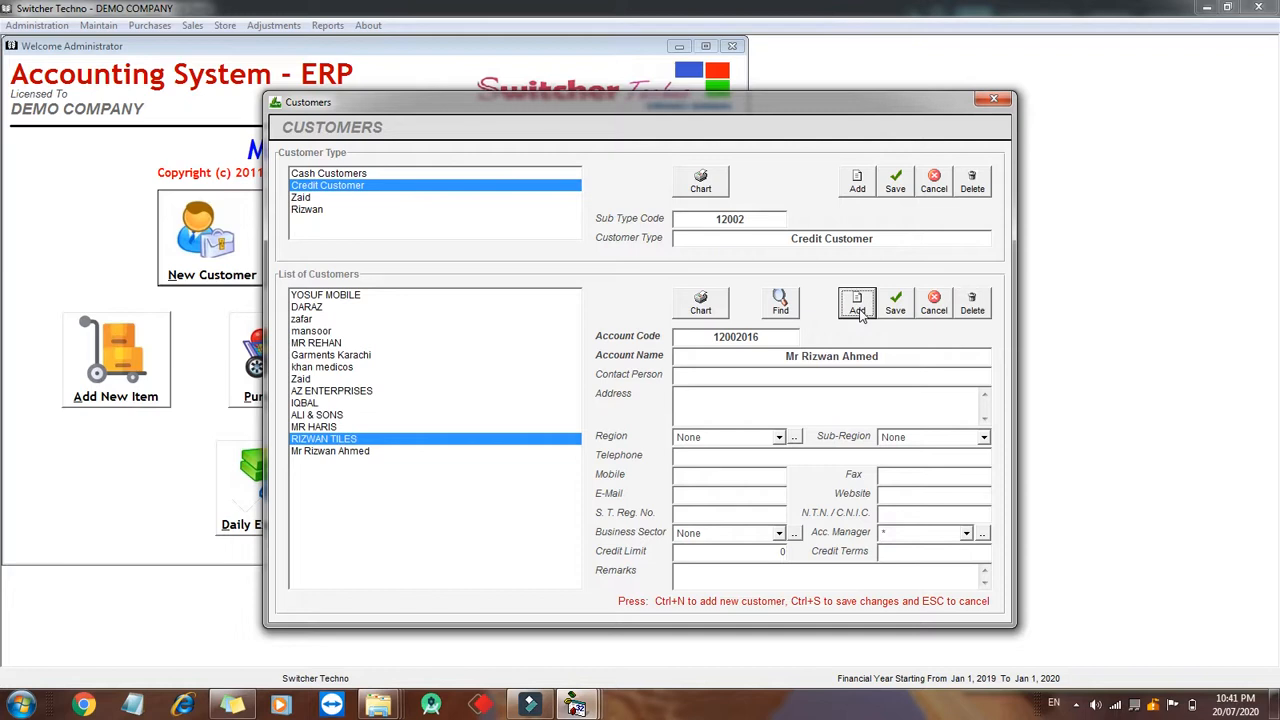
- Select the new customer in the customer list and close the Customers window
click(768, 552)
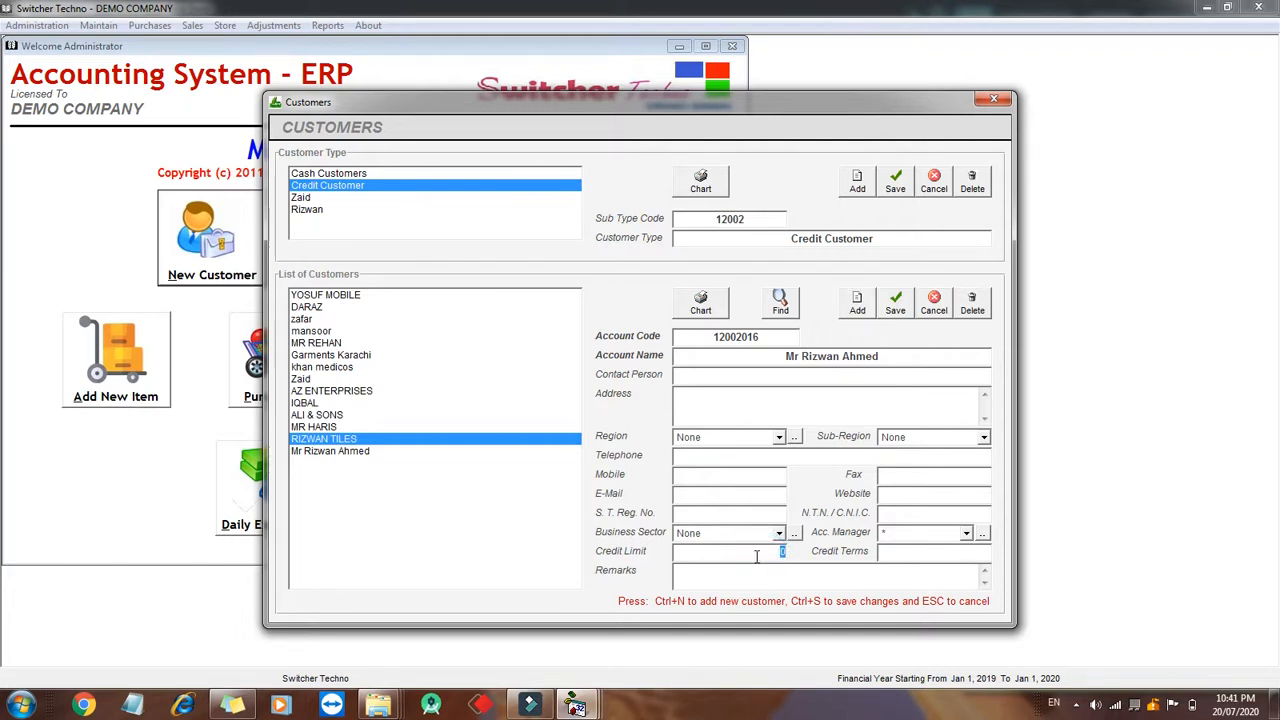
click(422, 451)
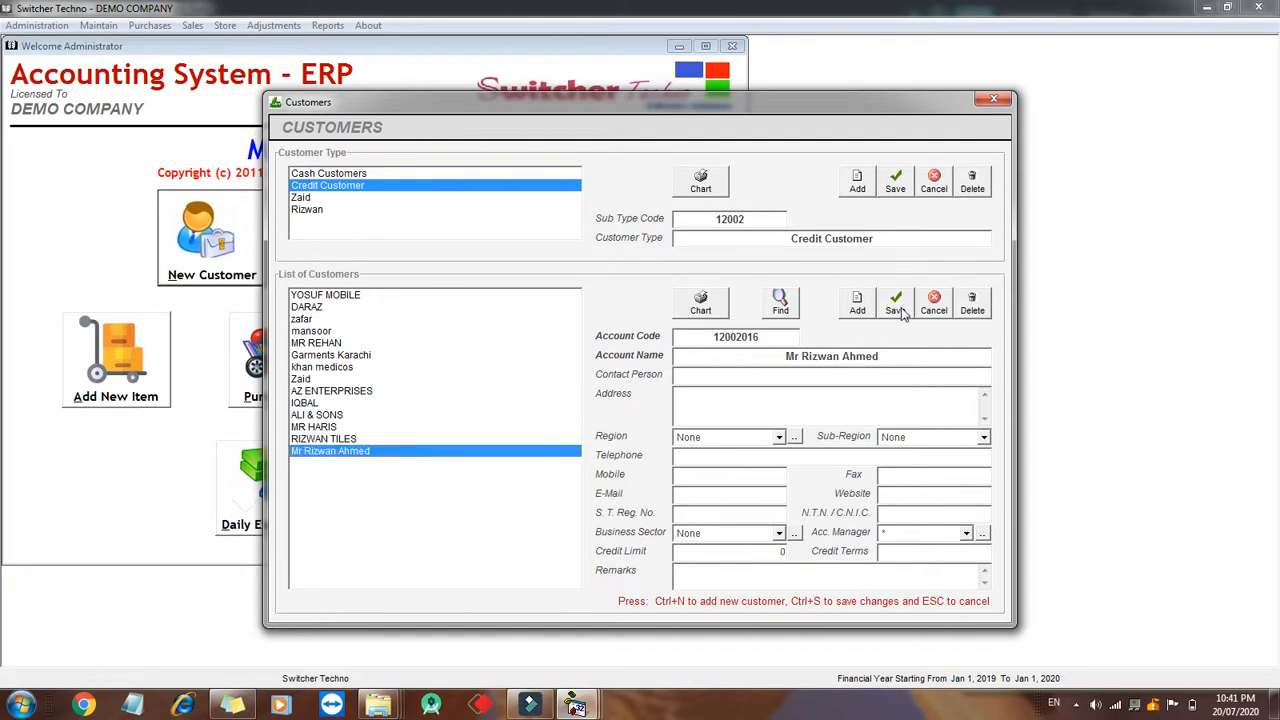
click(993, 98)
- Open the vendor/supplier setup and select the Credit Vendors type
click(368, 238)
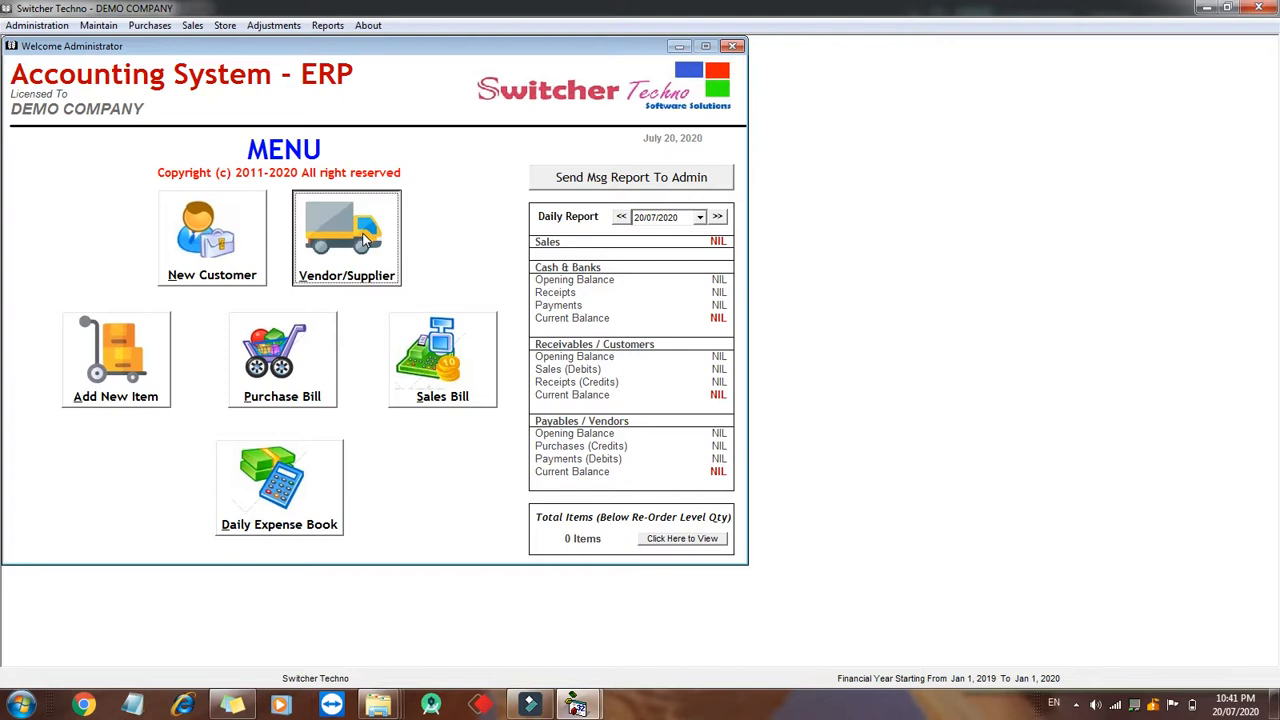
click(500, 187)
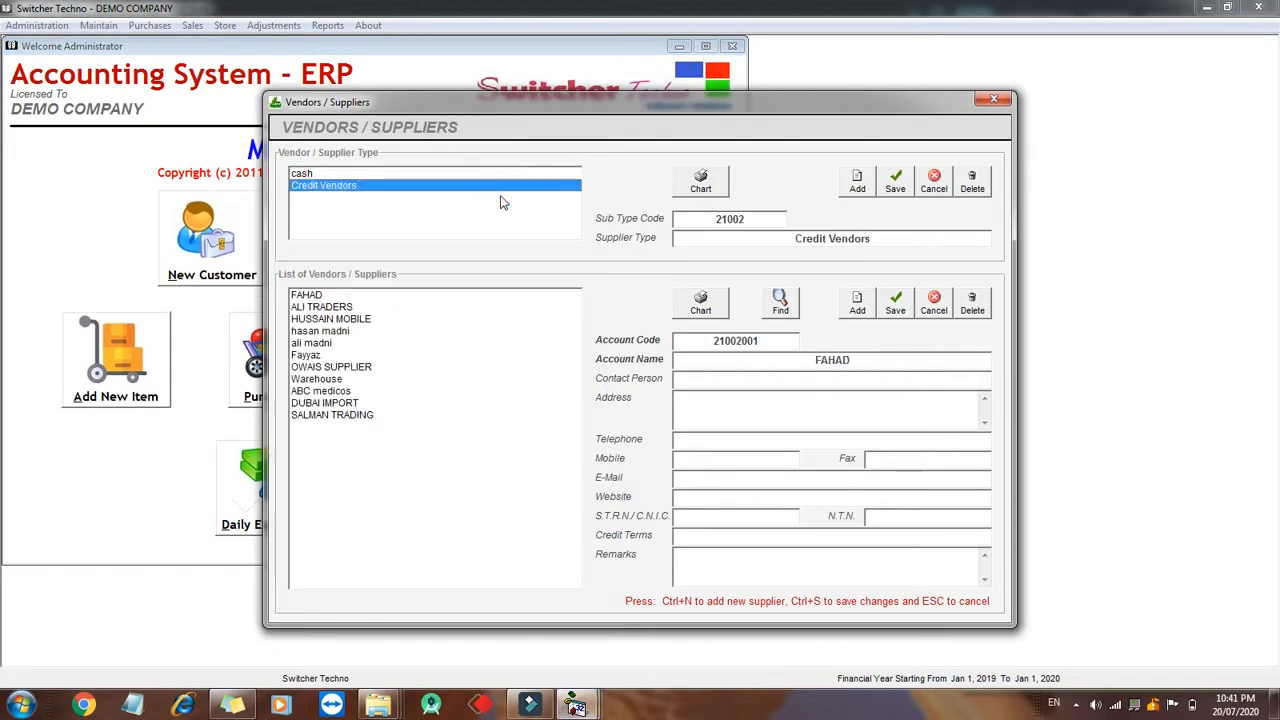
click(468, 174)
click(470, 187)
- Add a new credit vendor, entering the vendor's full name as the account name
click(867, 306)
text(S)
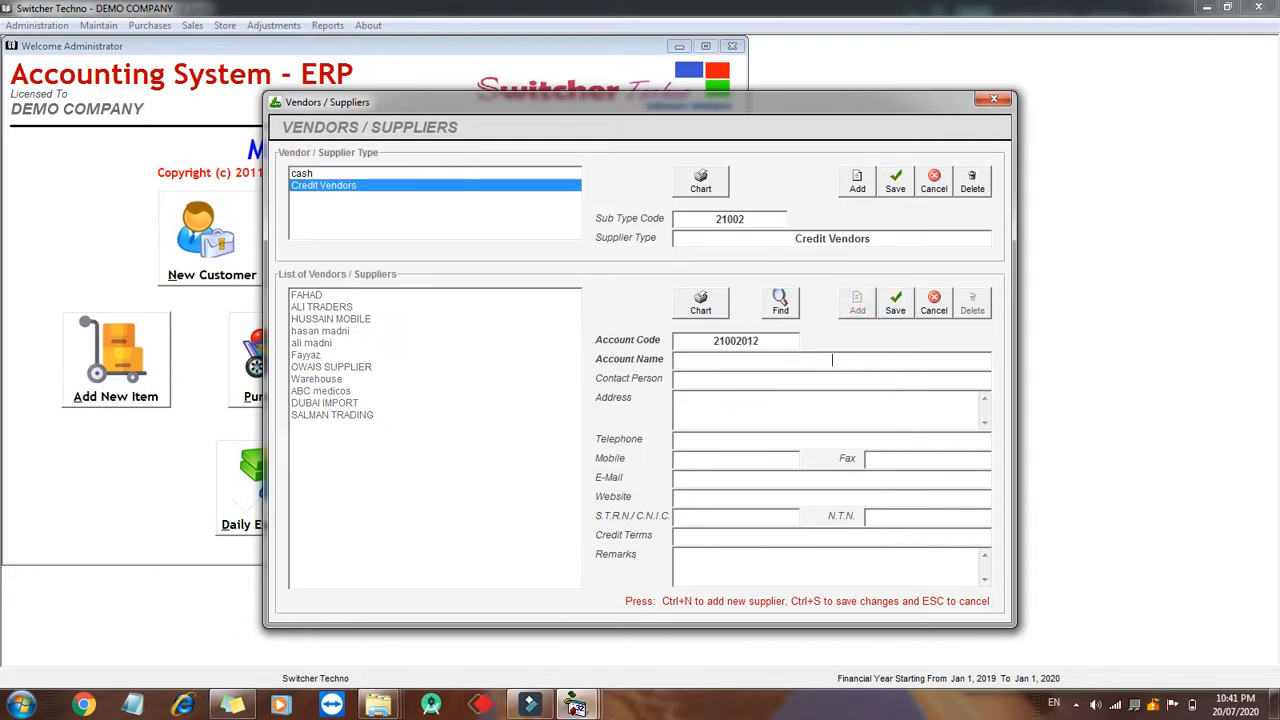
text(Shahid Khan)
key(Return)
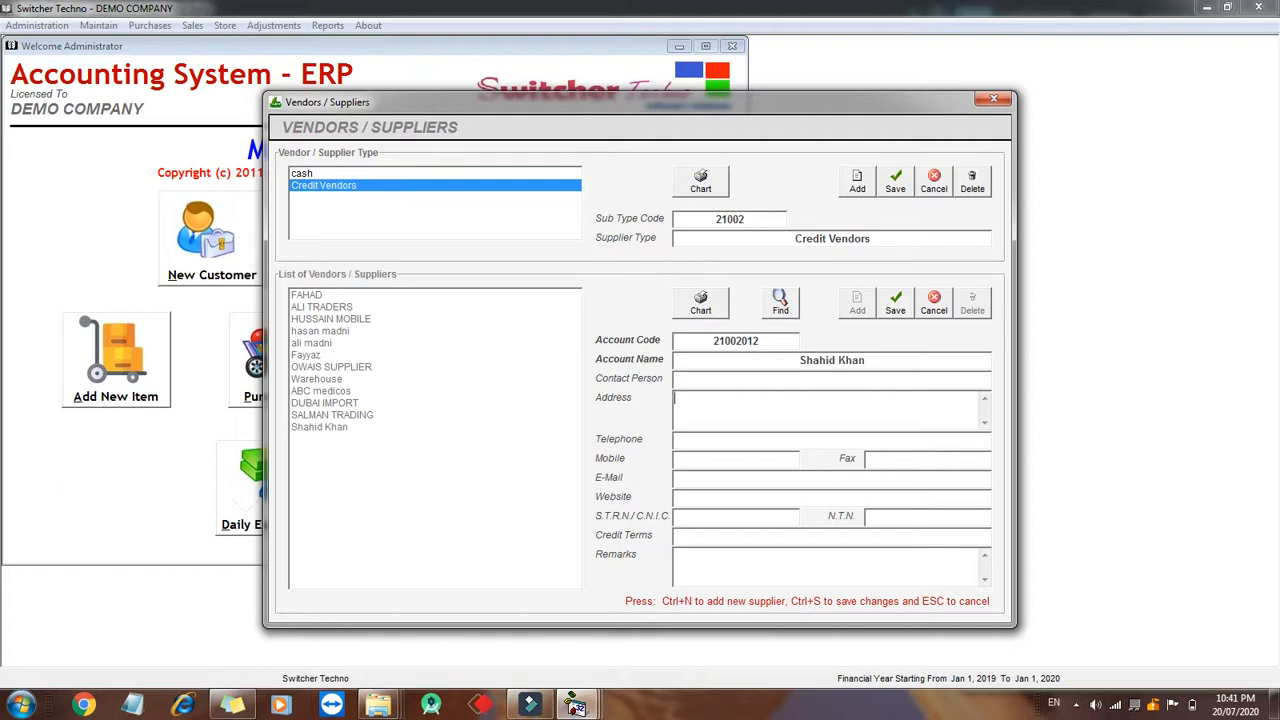
- Select the new vendor in the list and close the Vendors / Suppliers window
click(460, 440)
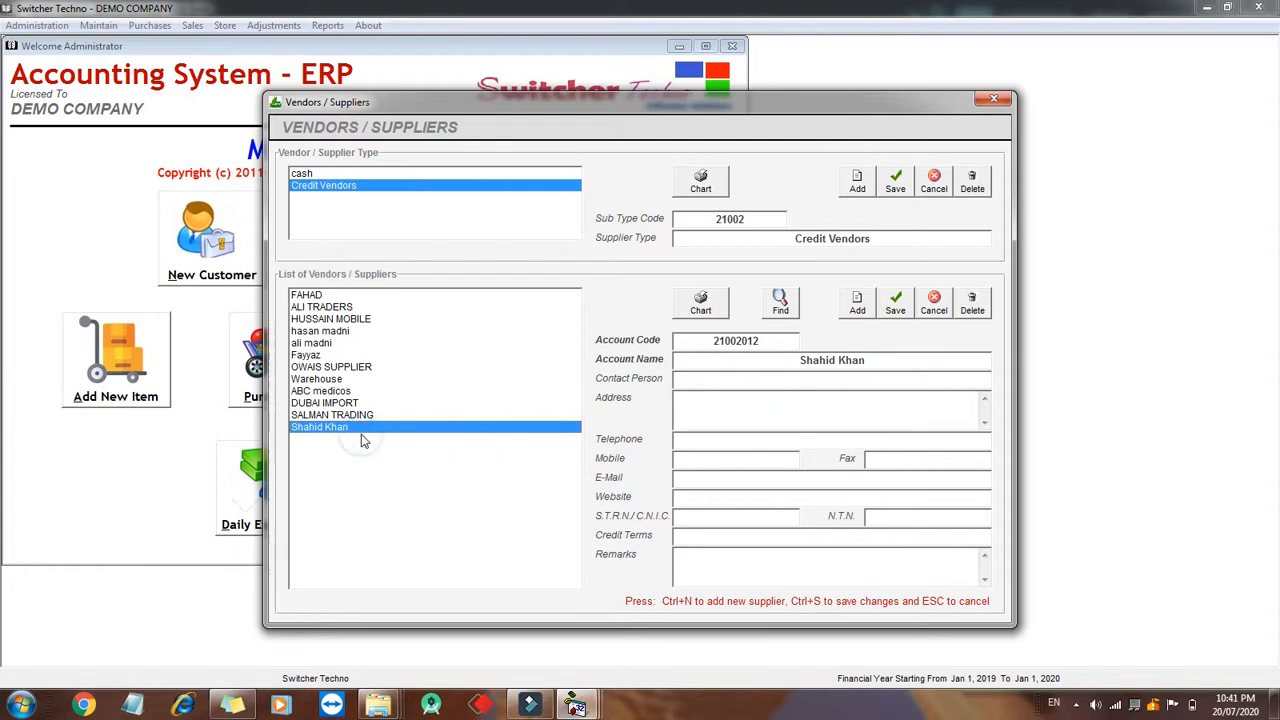
click(993, 98)
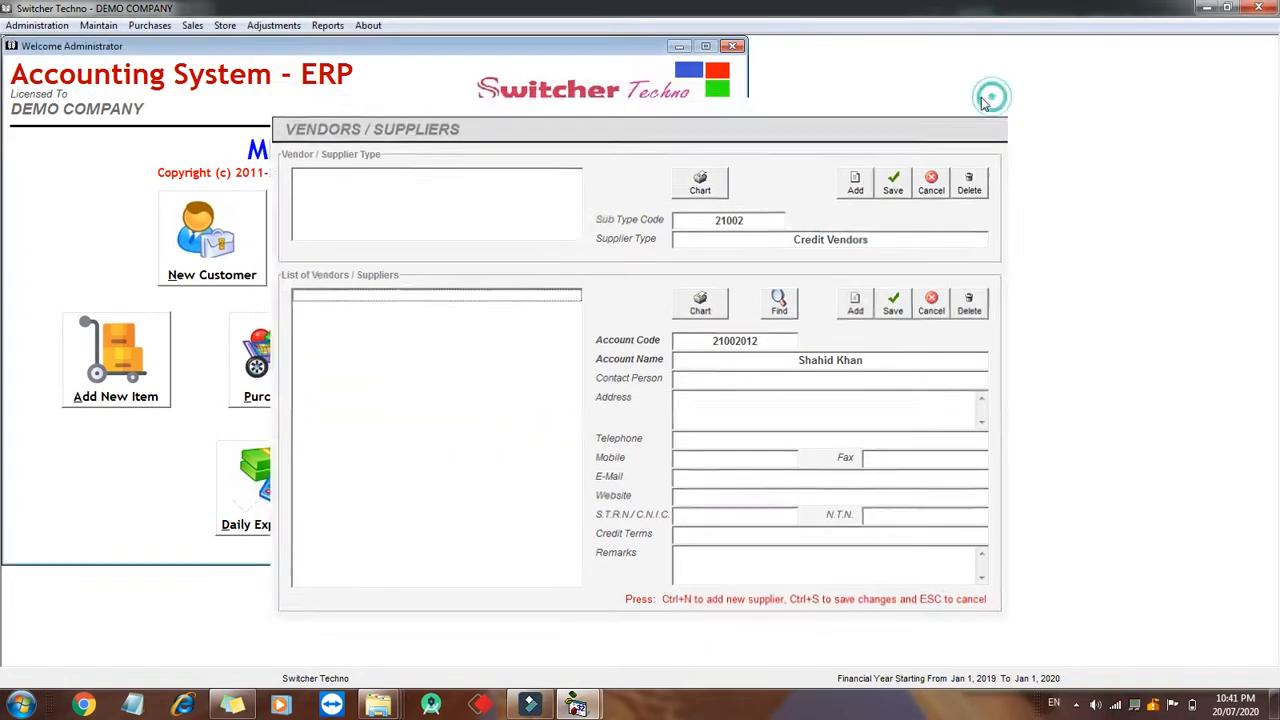
- Open the inventory chart and add and save a main category named Raw Material
click(128, 330)
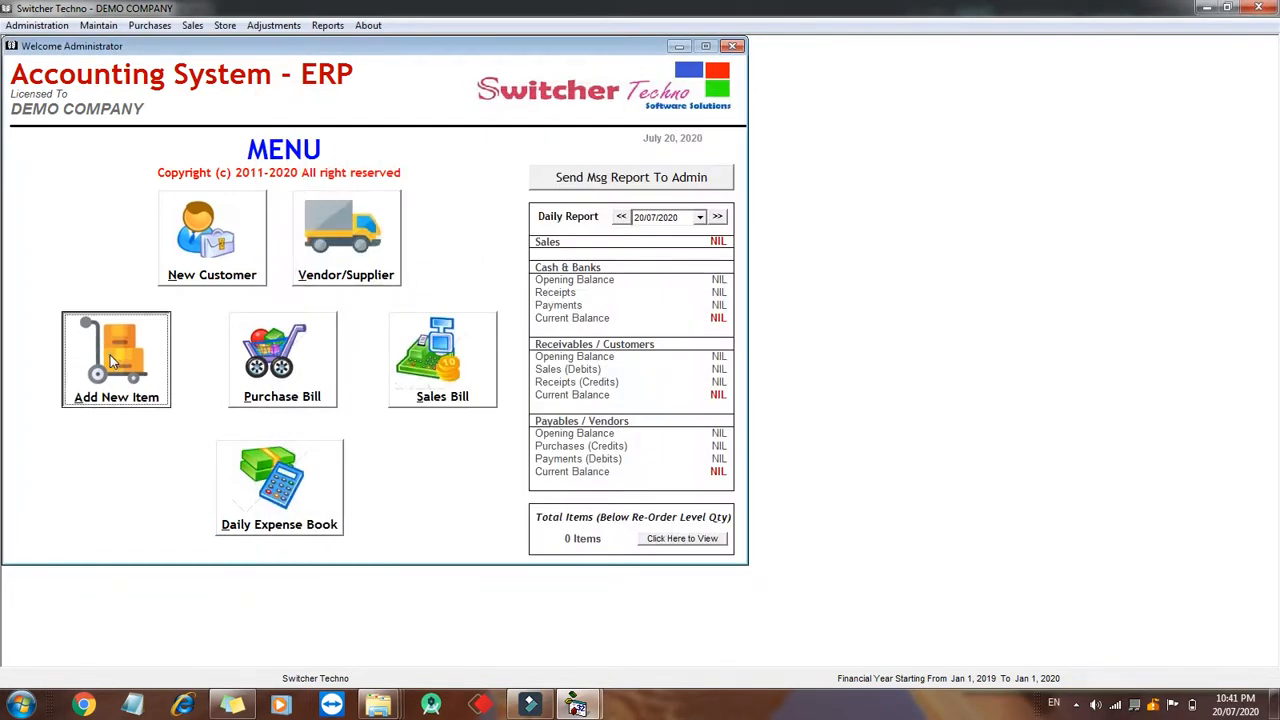
click(857, 176)
text(TRaw Material)
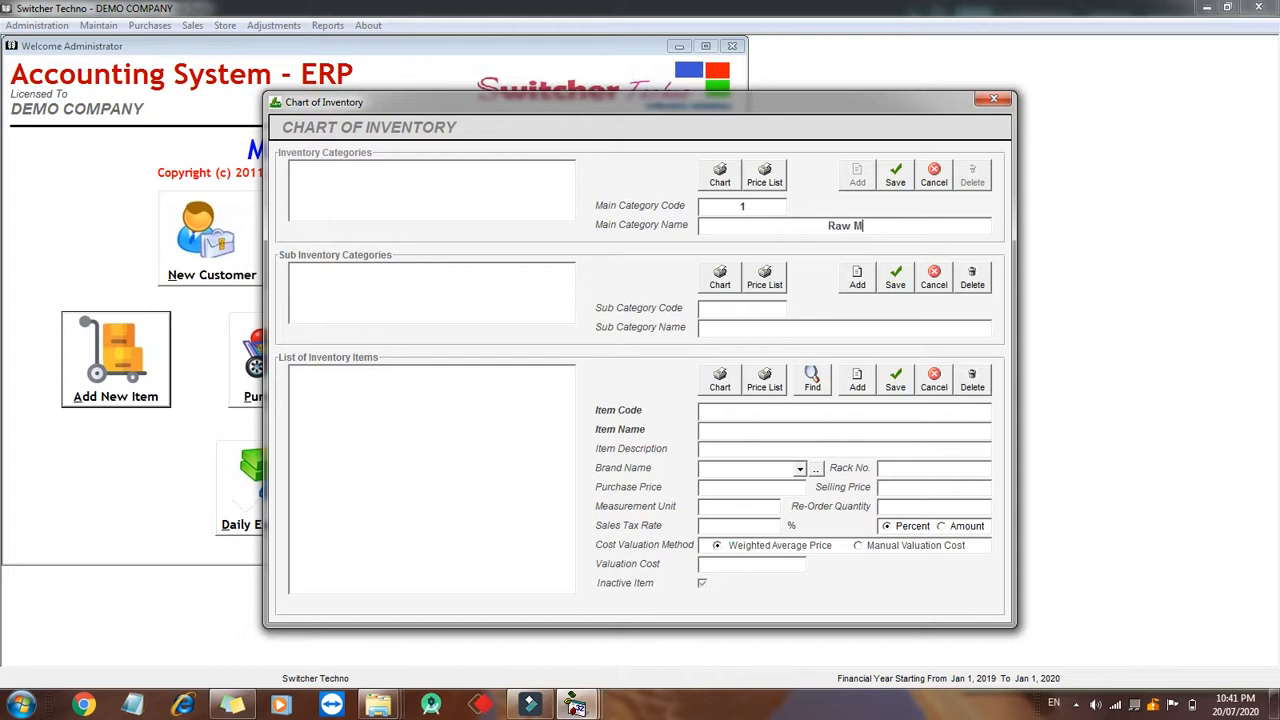
click(895, 176)
- Add and save a second main inventory category named Finish Good
click(862, 176)
text(Finish Good)
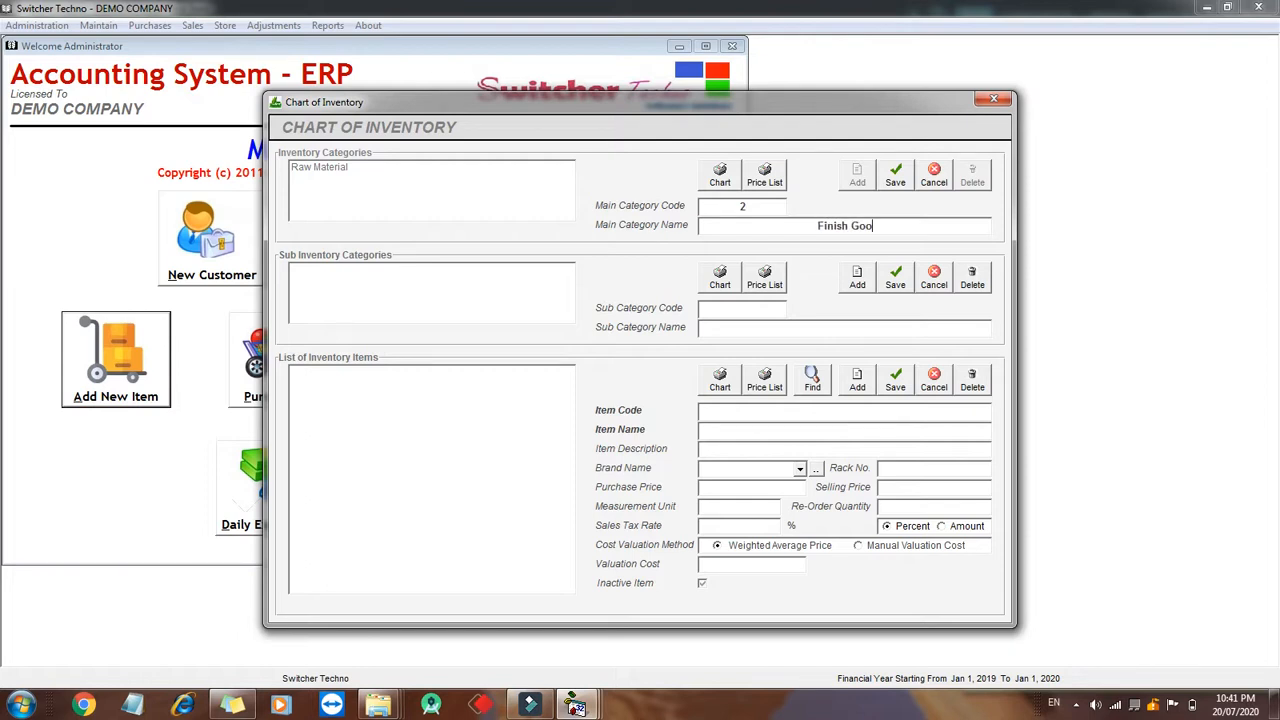
click(905, 179)
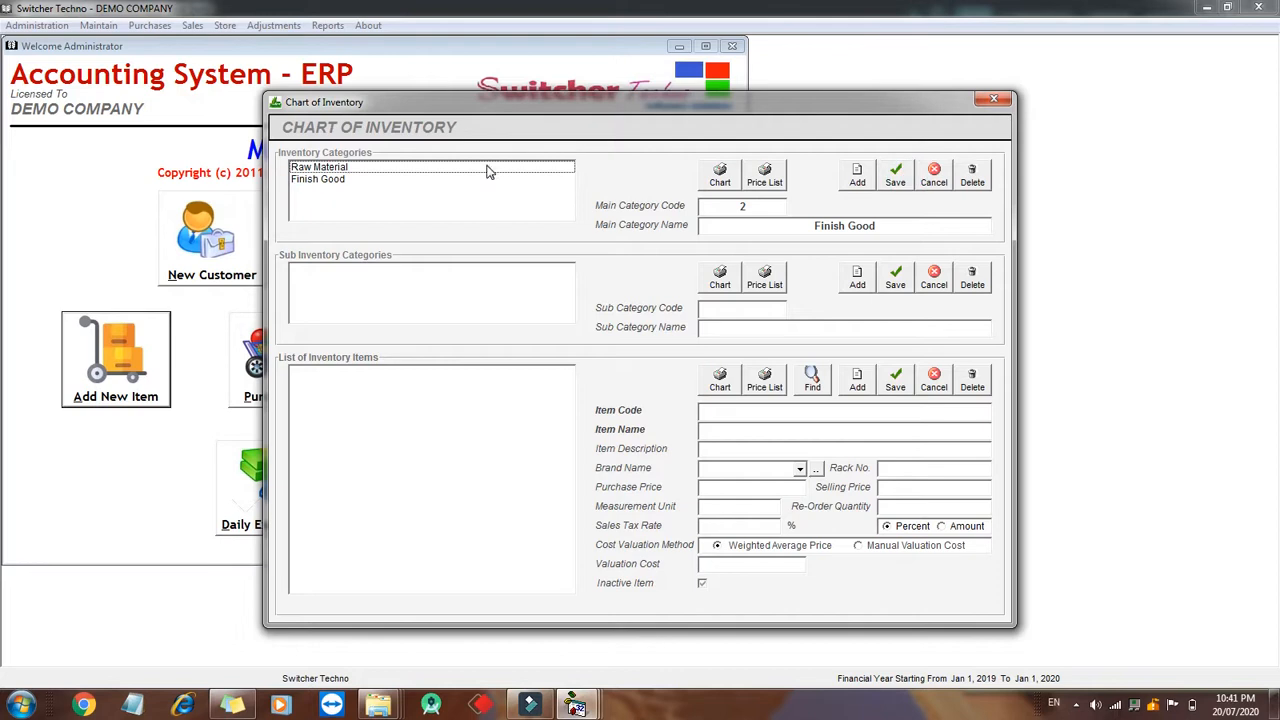
- Under Raw Material, add and save a sub category named Coil
click(490, 167)
click(859, 281)
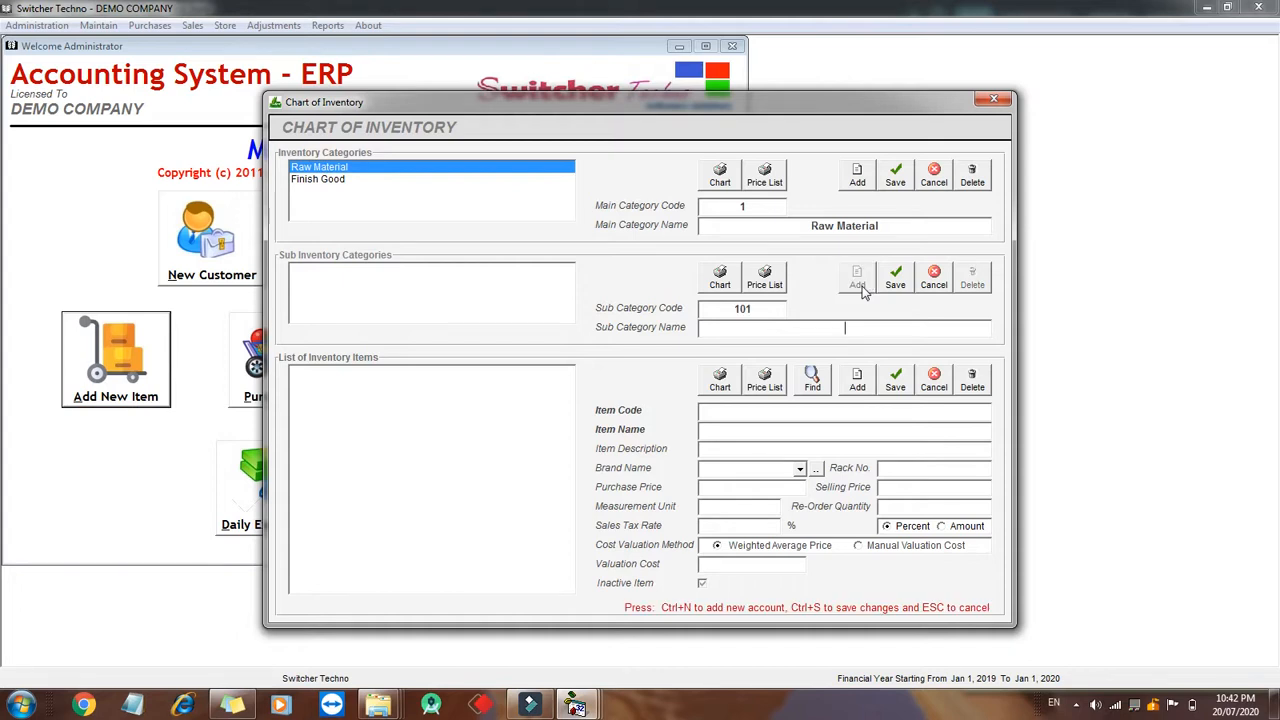
click(895, 278)
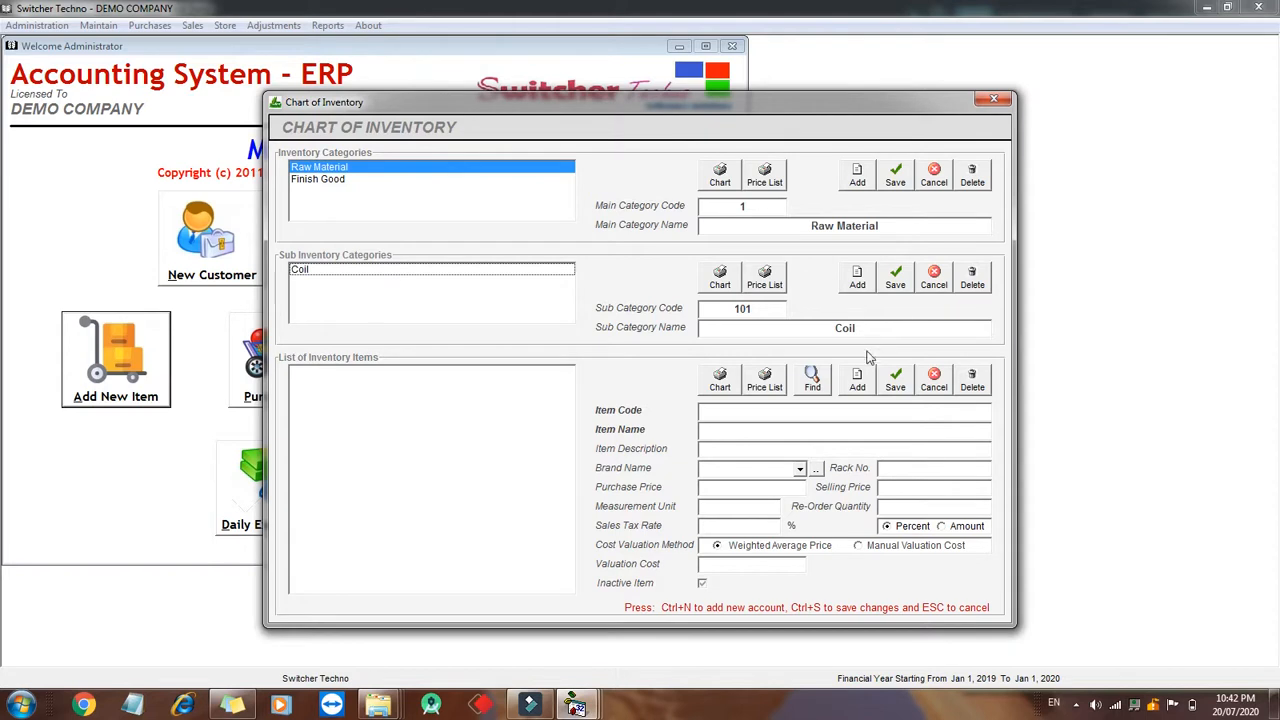
- Add an inventory item Item A under Coil with measurement unit Kg and save it
click(857, 380)
text(Item A)
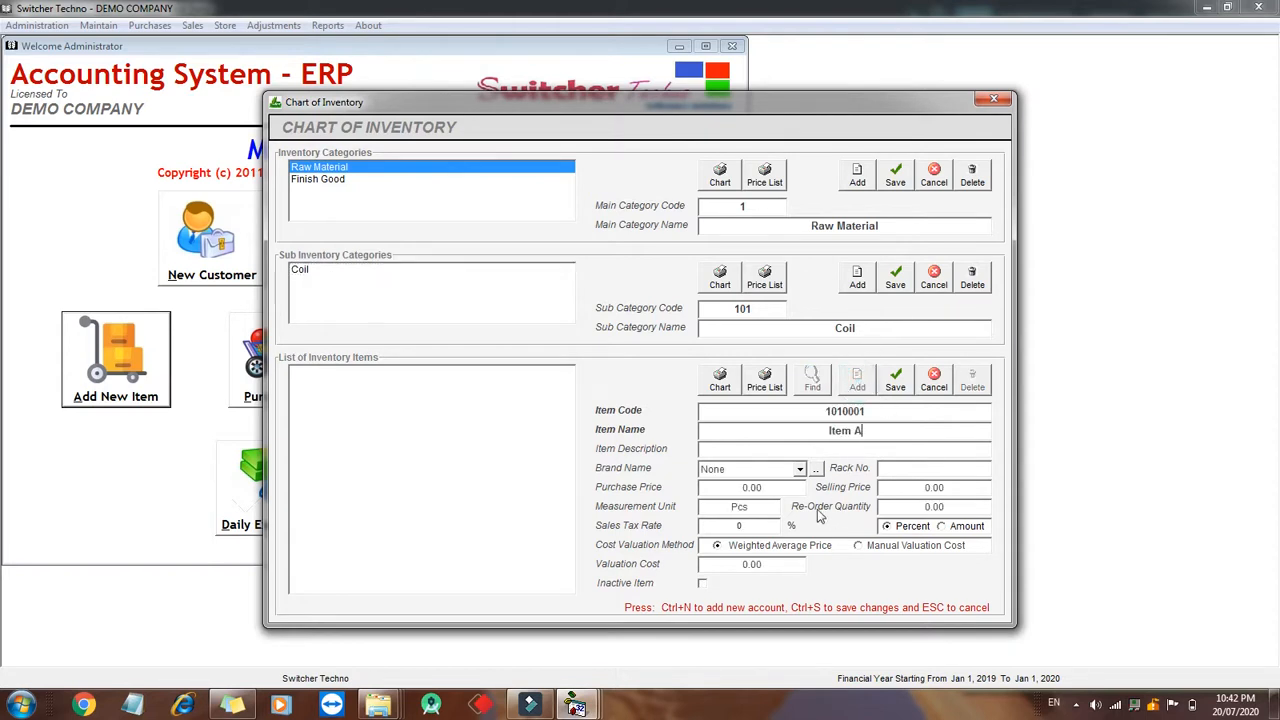
click(770, 506)
text(Kg)
click(895, 381)
- Add and save two more Coil items named Item B and Item C
text(Item B)
click(896, 380)
text(Item C)
click(895, 380)
- Select the Finish Good category and add and save a sub category named Wire
click(530, 395)
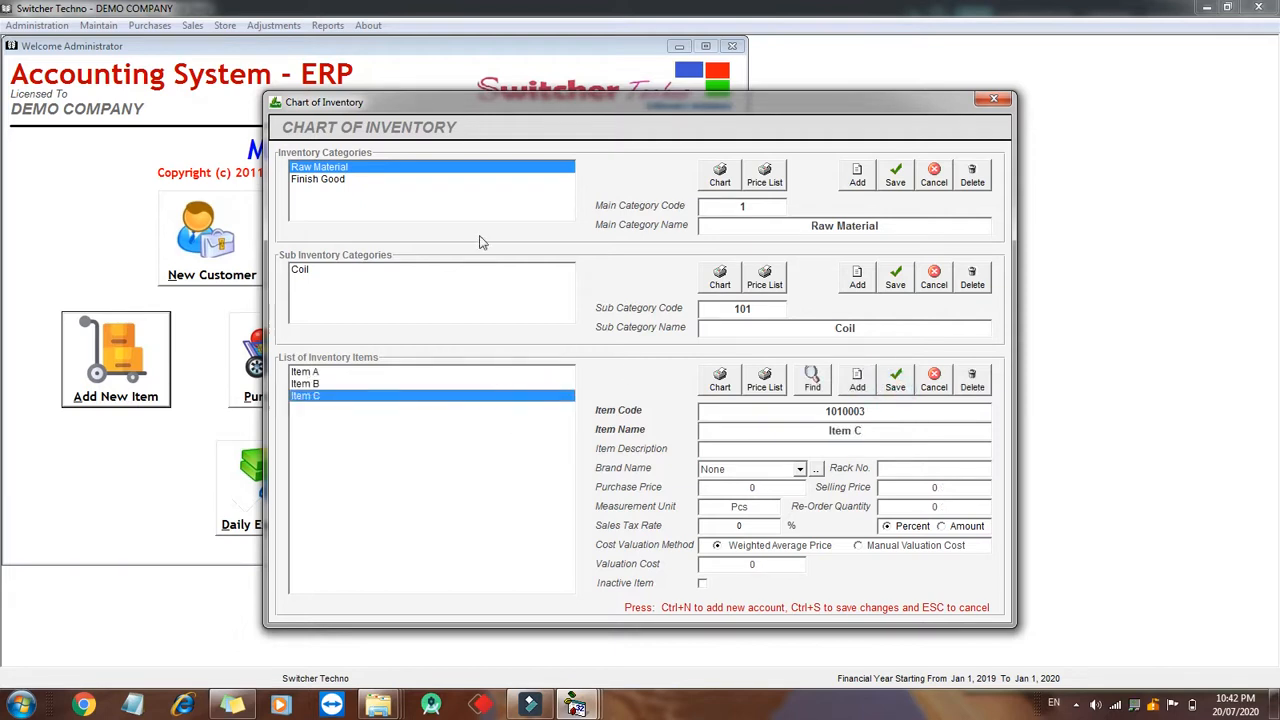
click(423, 201)
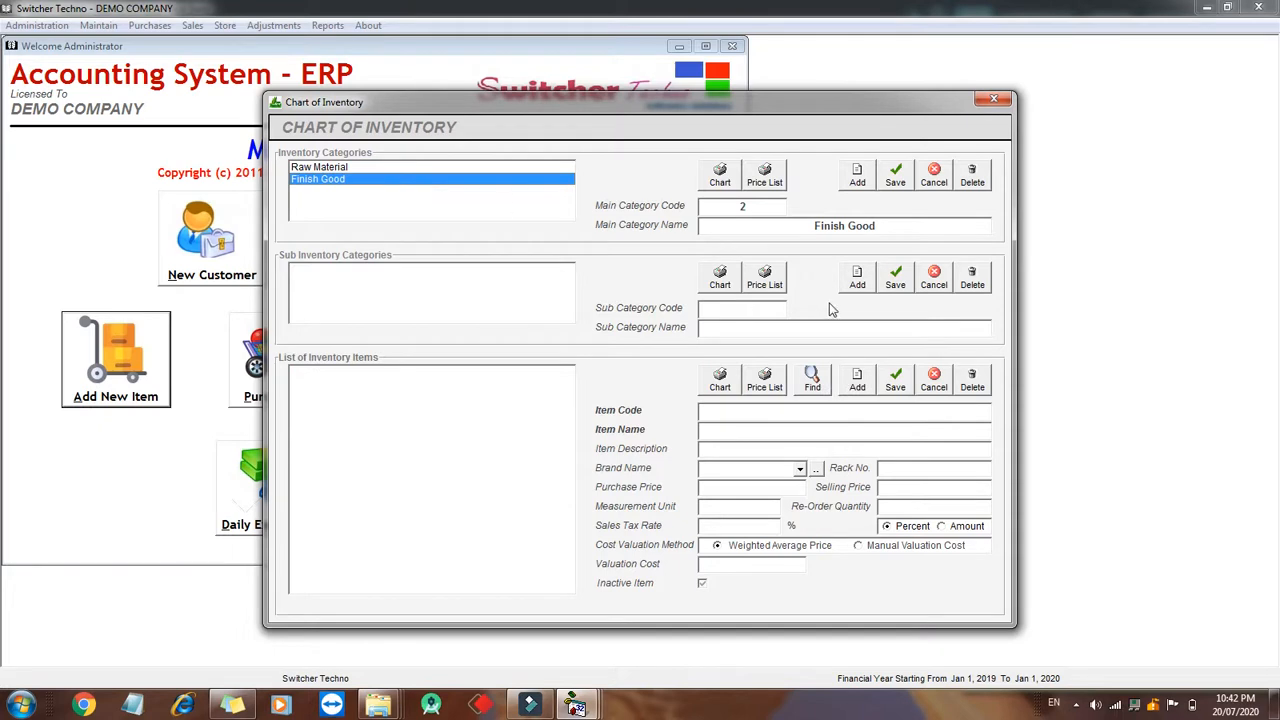
click(855, 278)
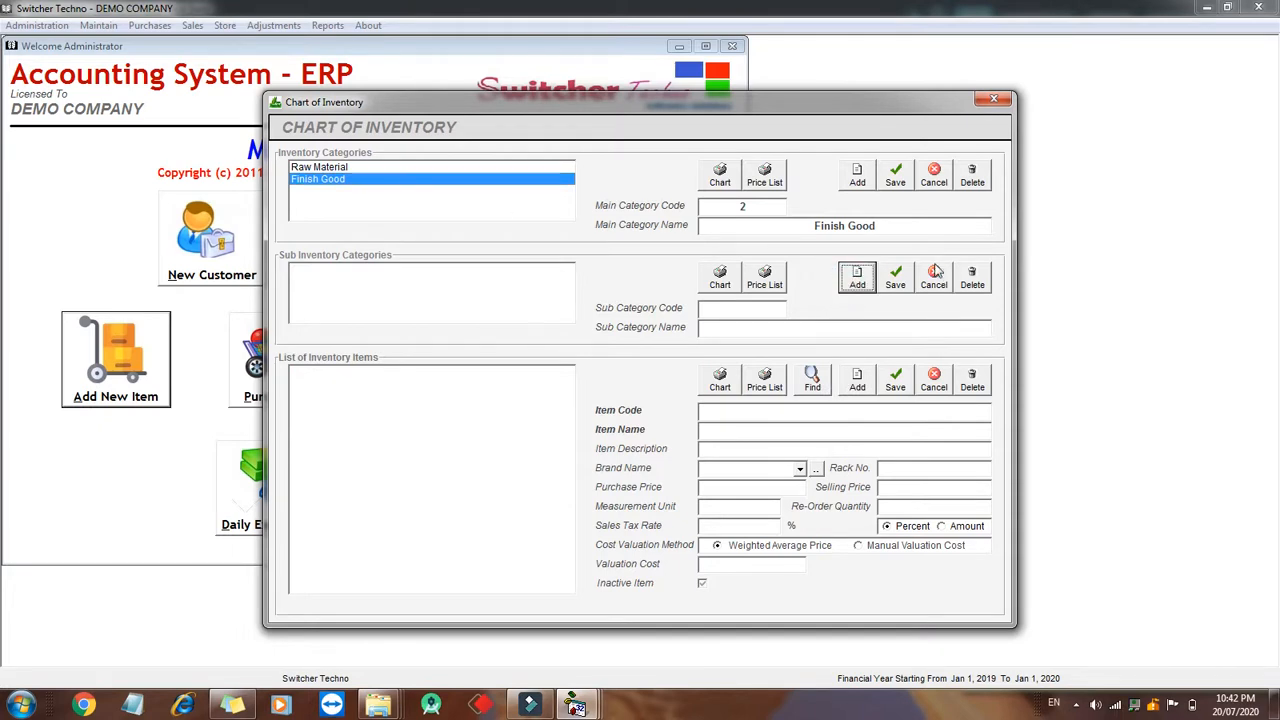
click(909, 219)
click(855, 278)
text(w)
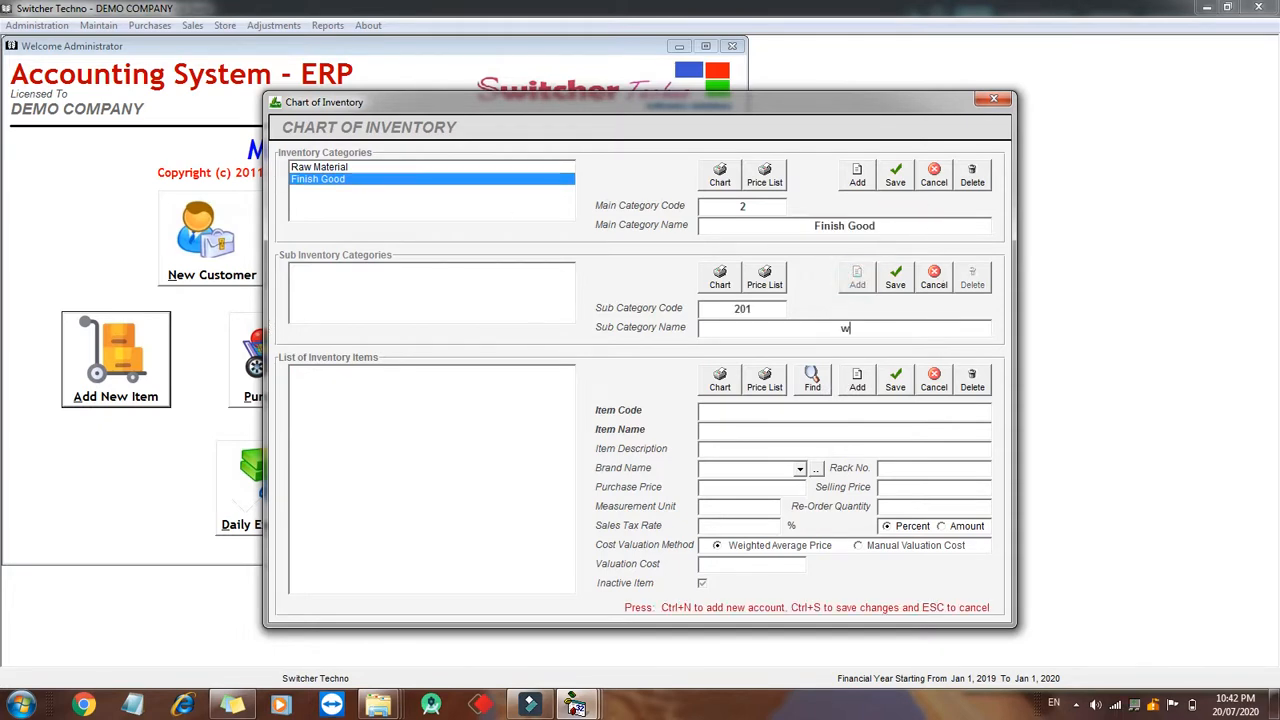
text(ire)
click(895, 278)
- Add and save an item named Wire XYZ under the Wire sub category
click(860, 380)
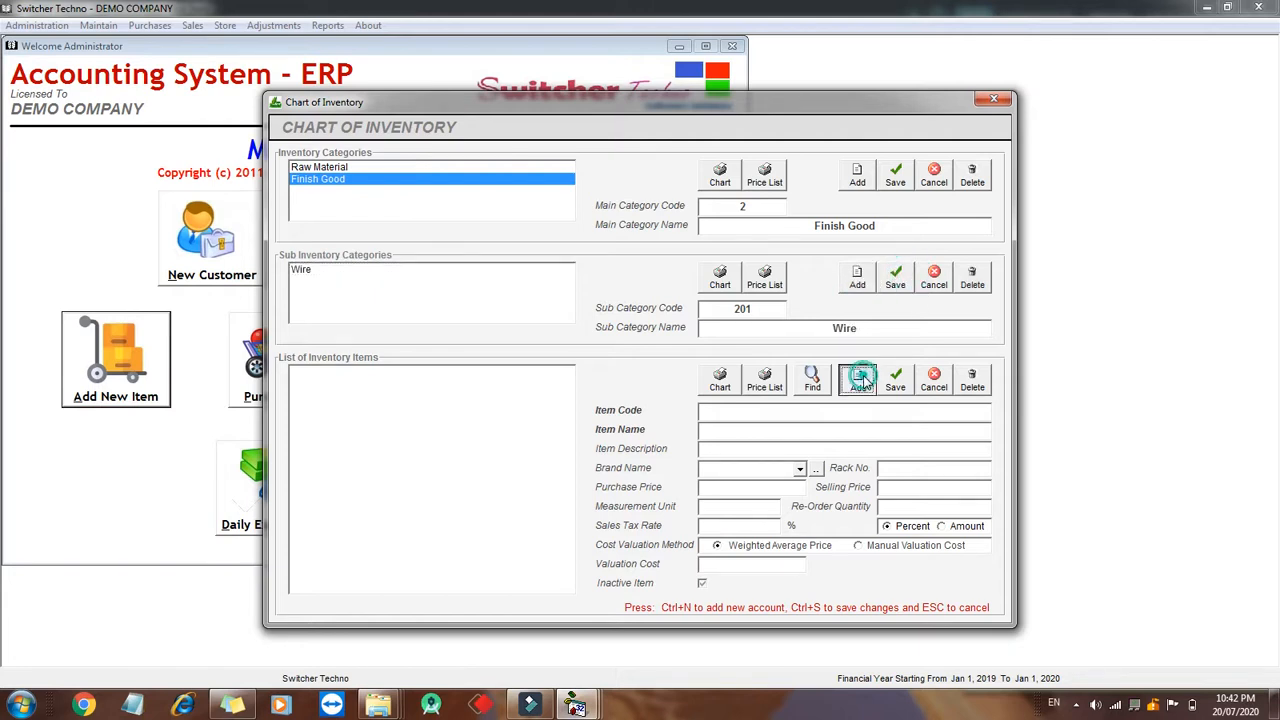
text(Wire XYZ)
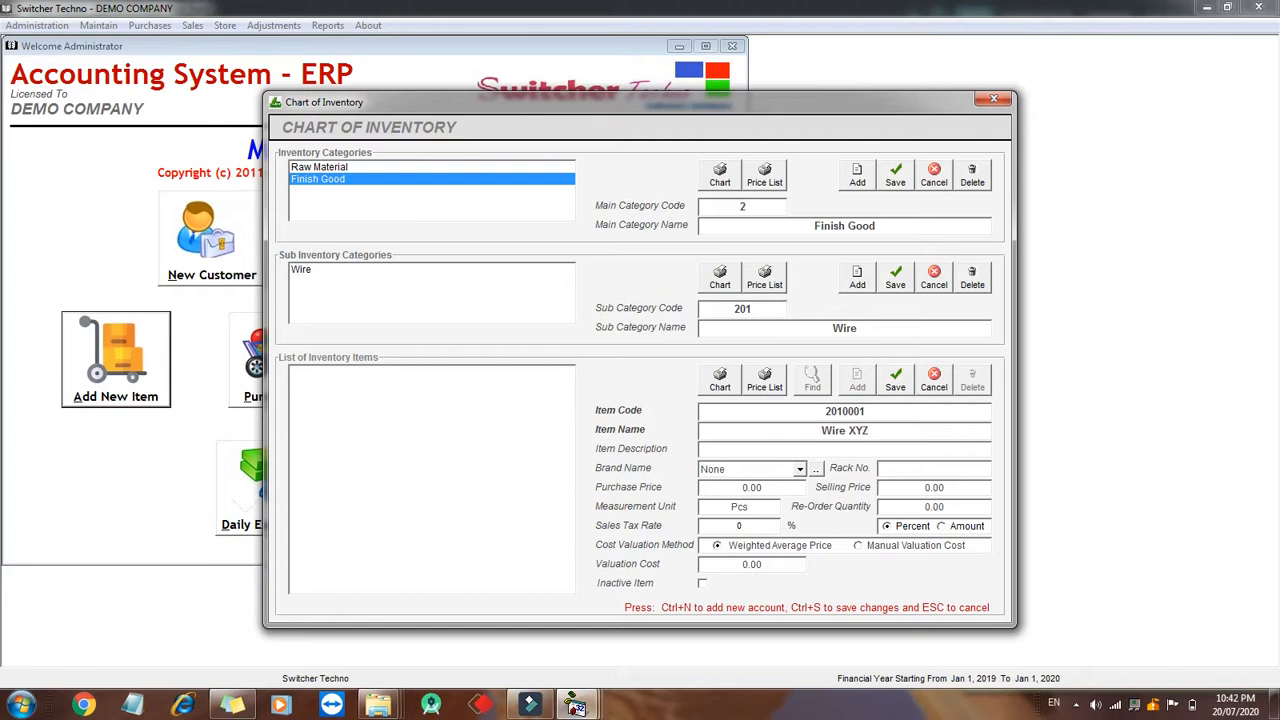
click(893, 385)
click(487, 385)
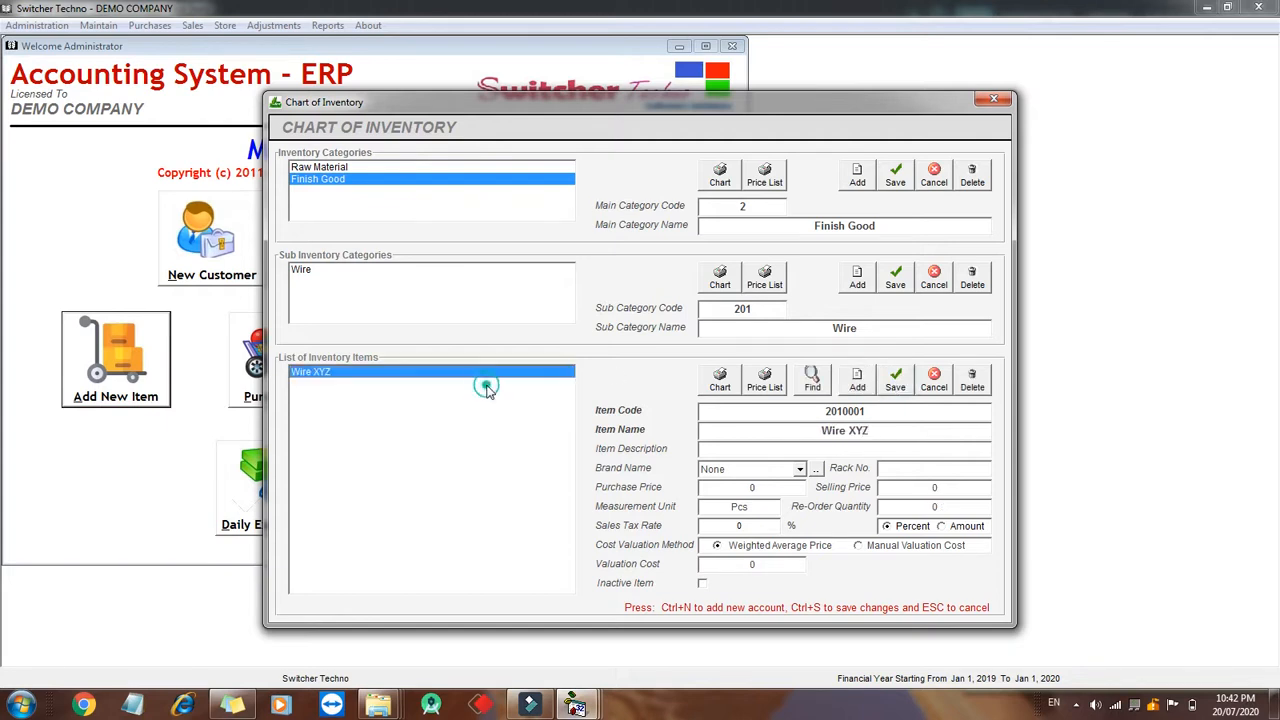
click(443, 171)
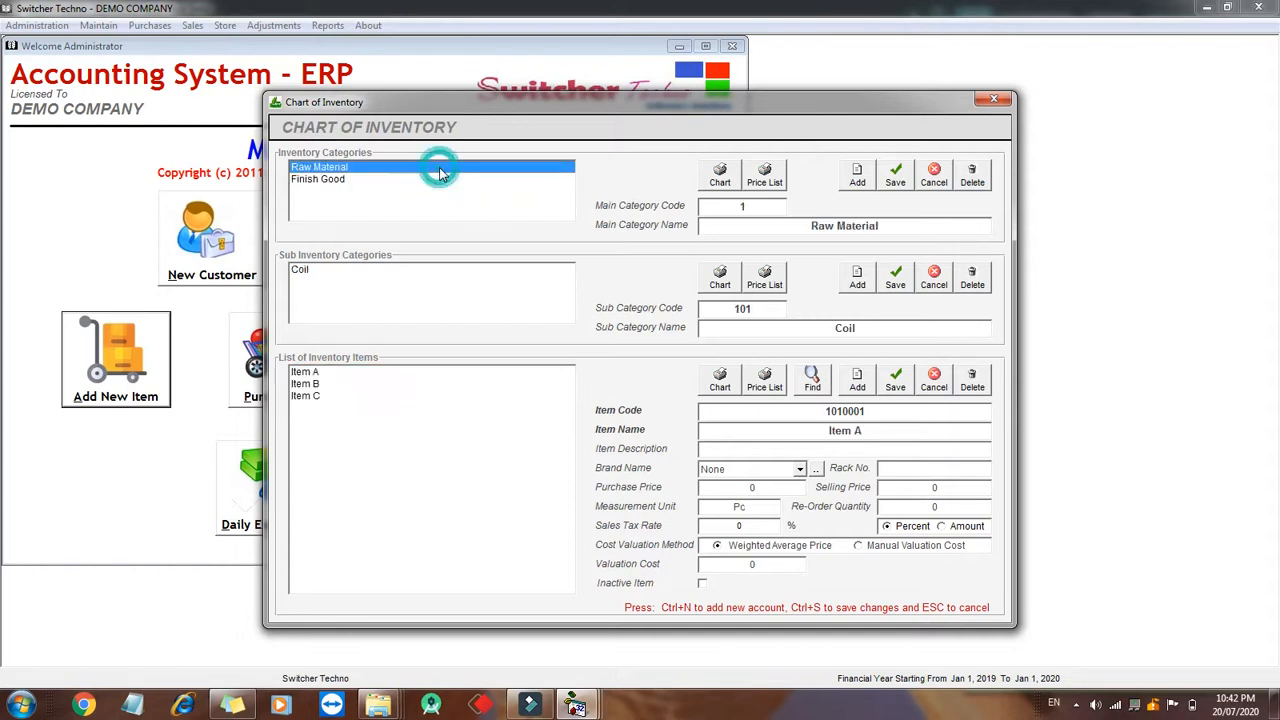
- Review the inventory categories and their items, then close the Chart of Inventory
click(437, 180)
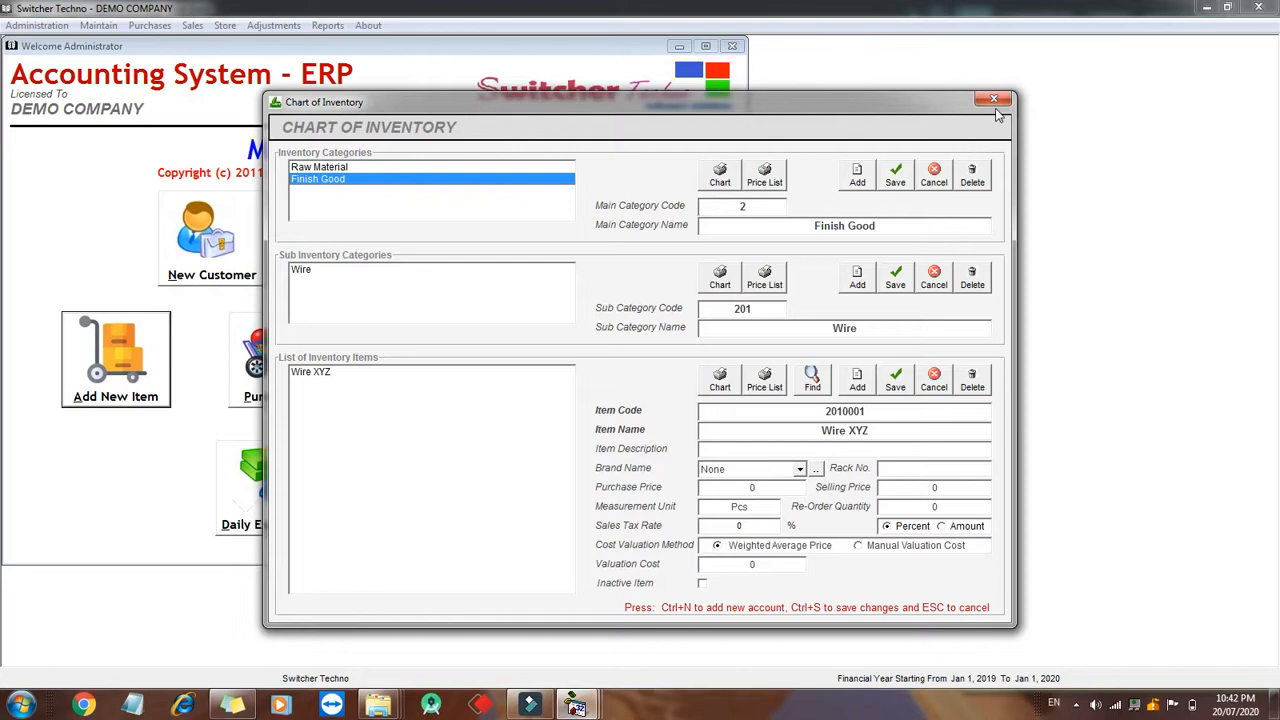
click(531, 167)
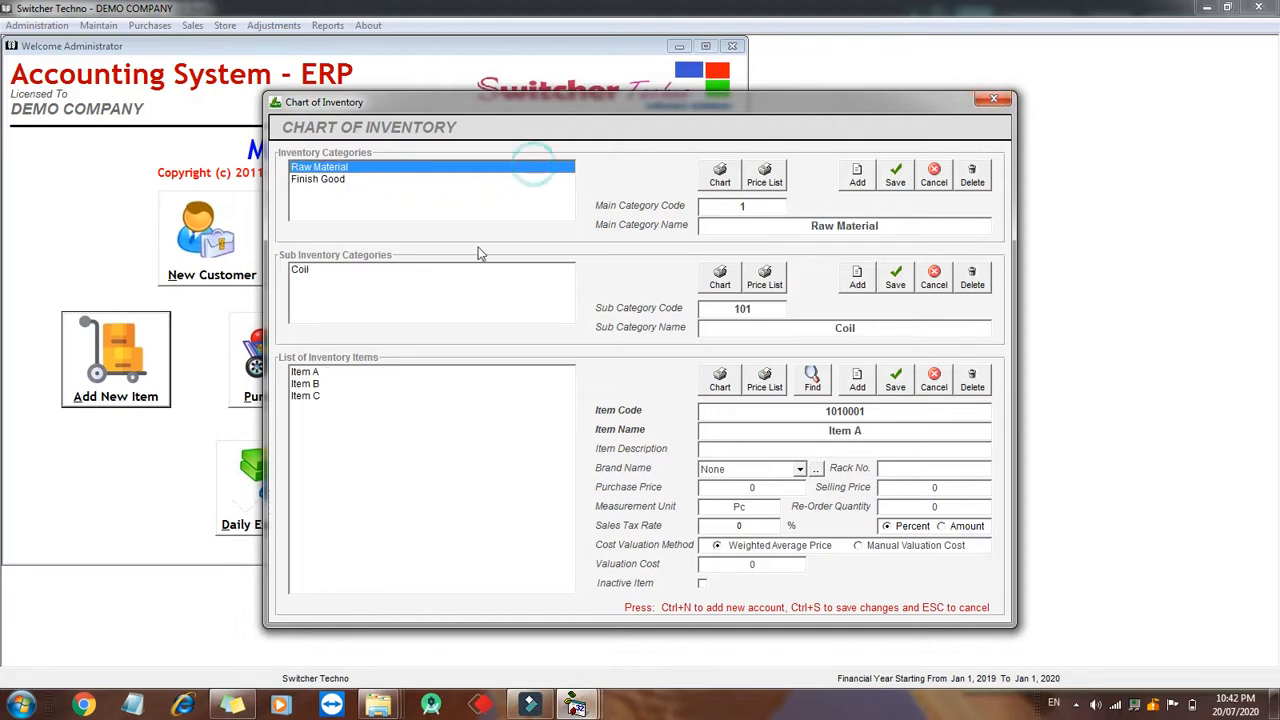
click(428, 397)
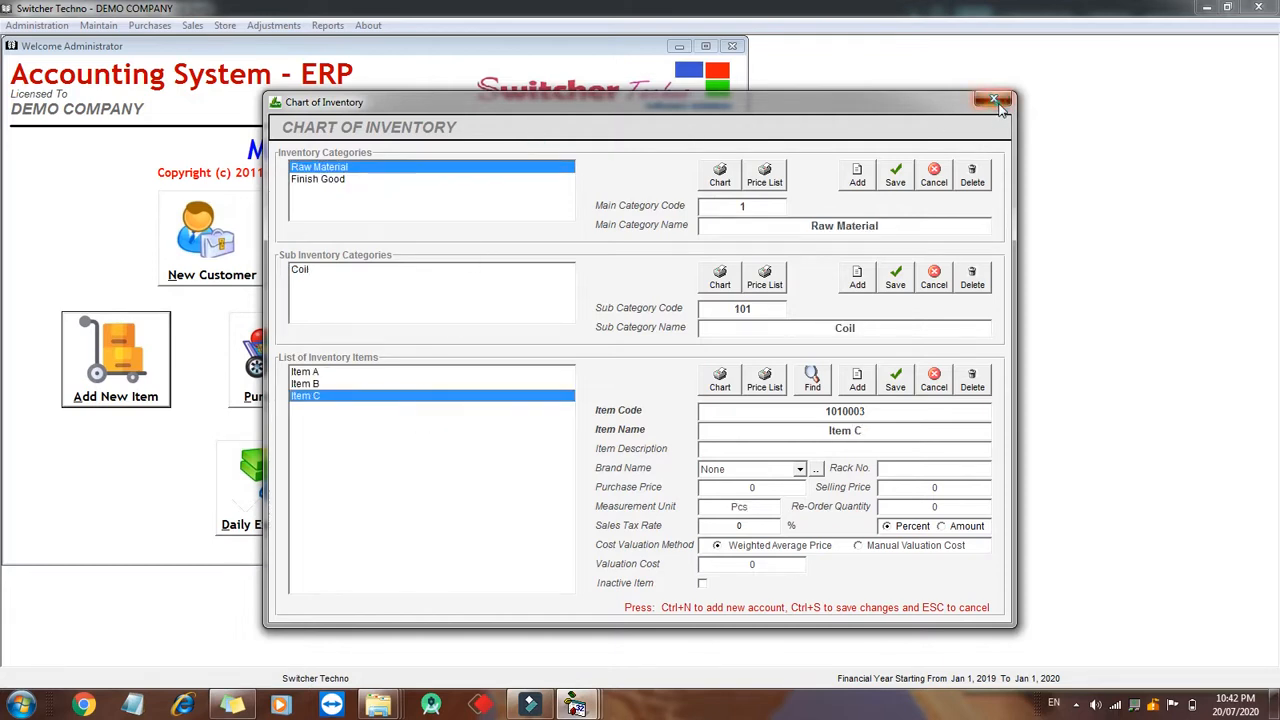
click(994, 99)
- Open a new purchase bill and select the vendor found by searching 'SHA'
click(284, 367)
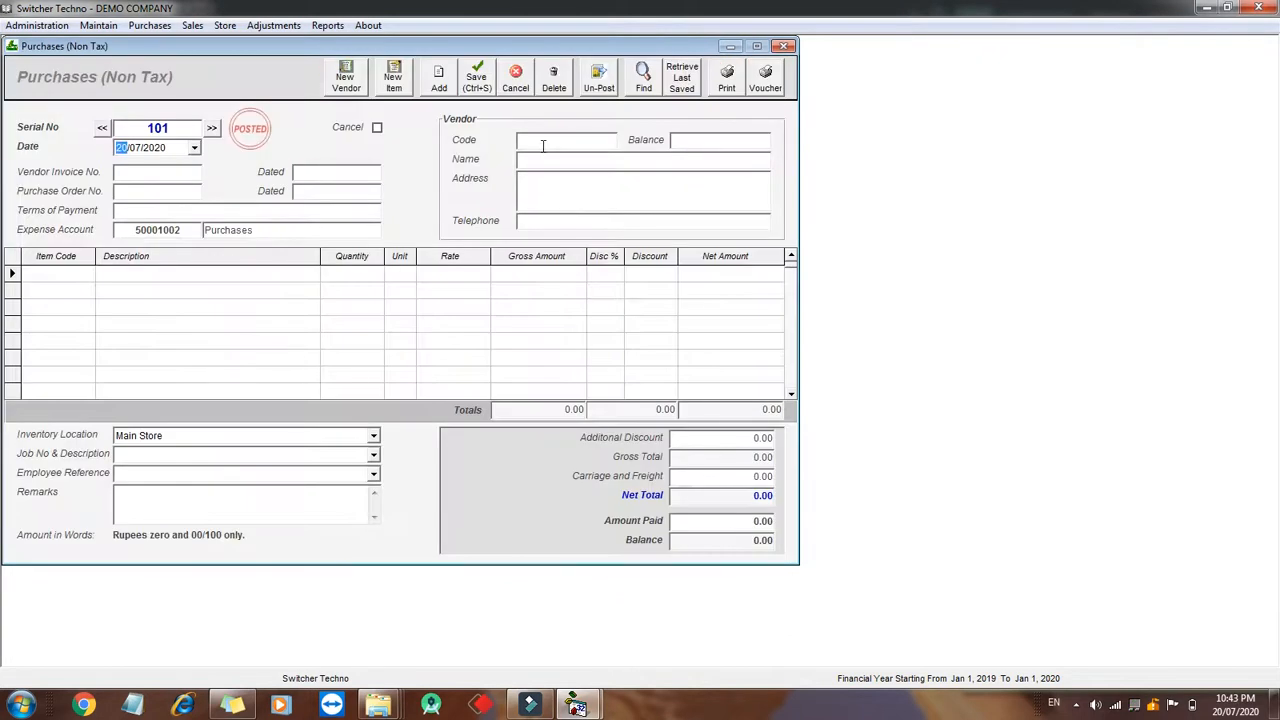
click(540, 145)
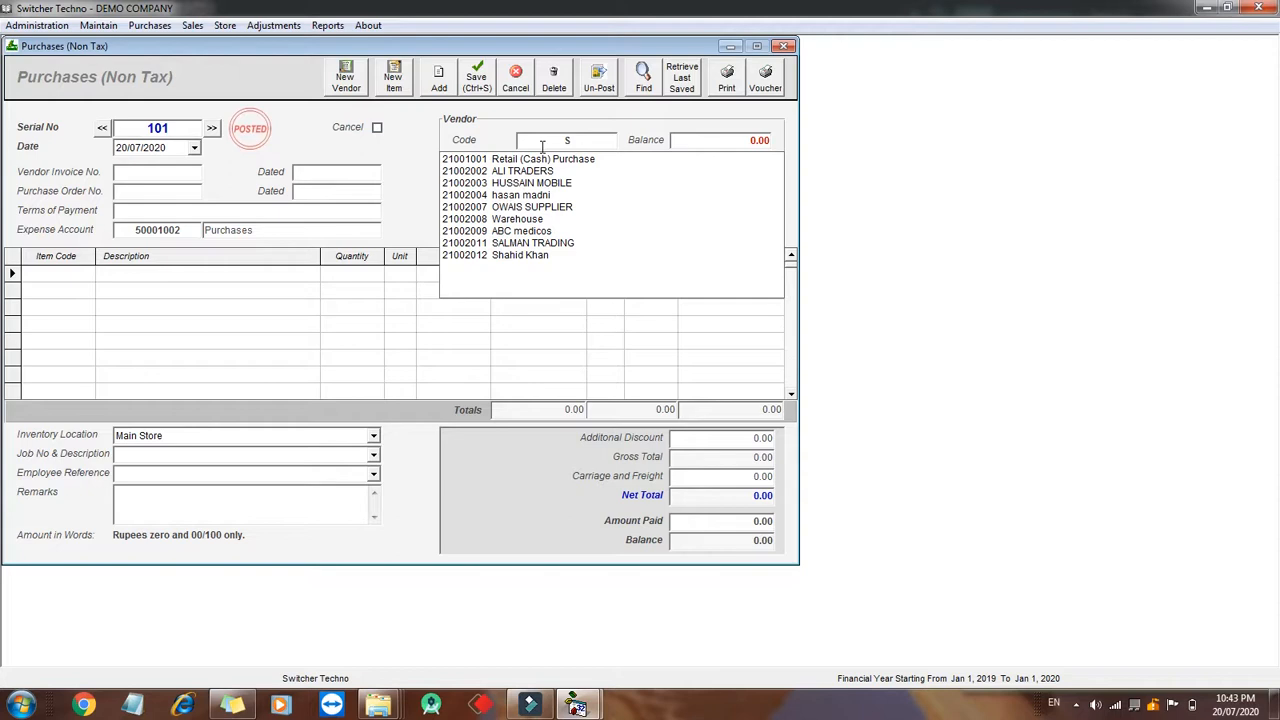
text(SHA)
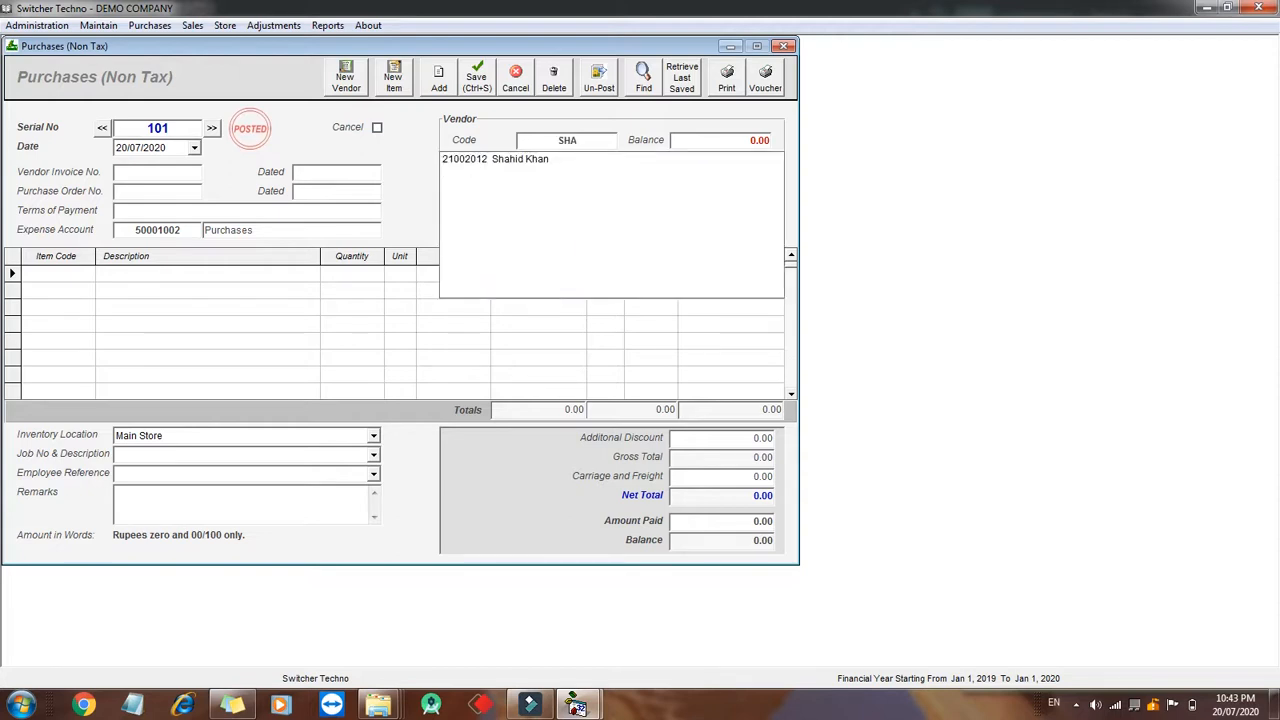
key(Down)
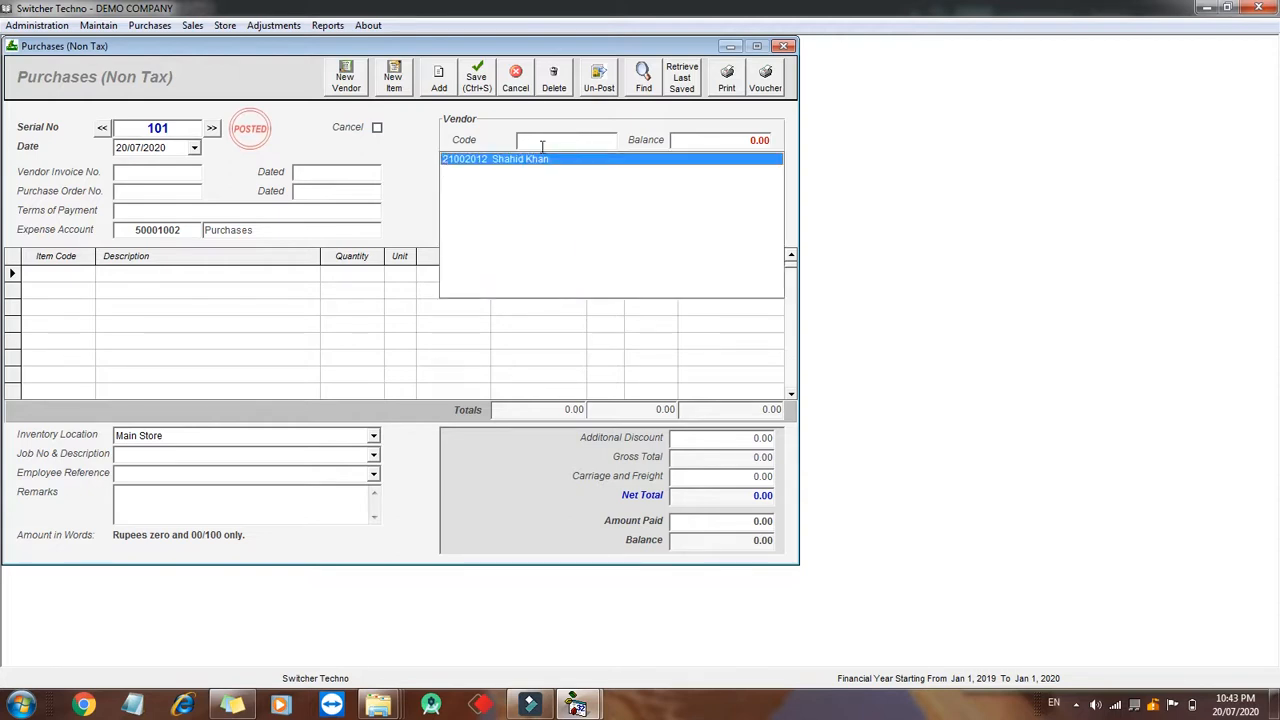
key(Return)
click(730, 146)
drag(752, 144, 774, 142)
click(744, 139)
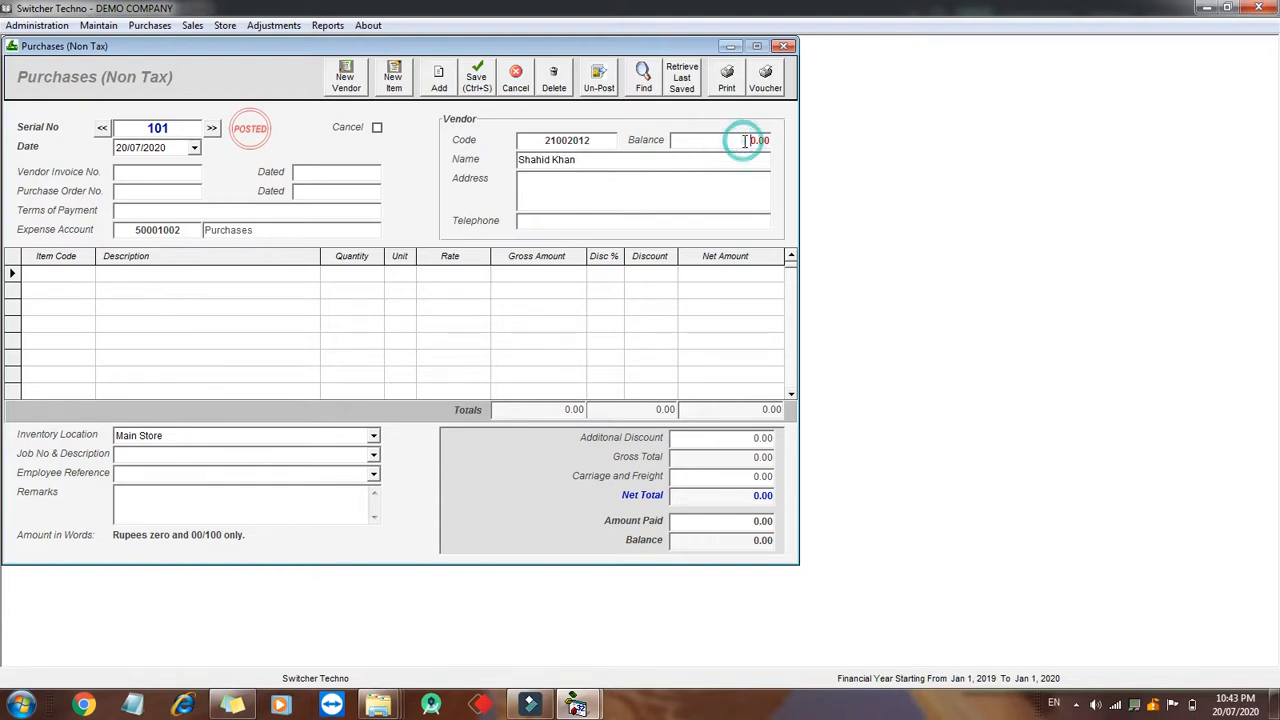
- Check the bill date and enter the vendor invoice number
click(194, 147)
click(194, 147)
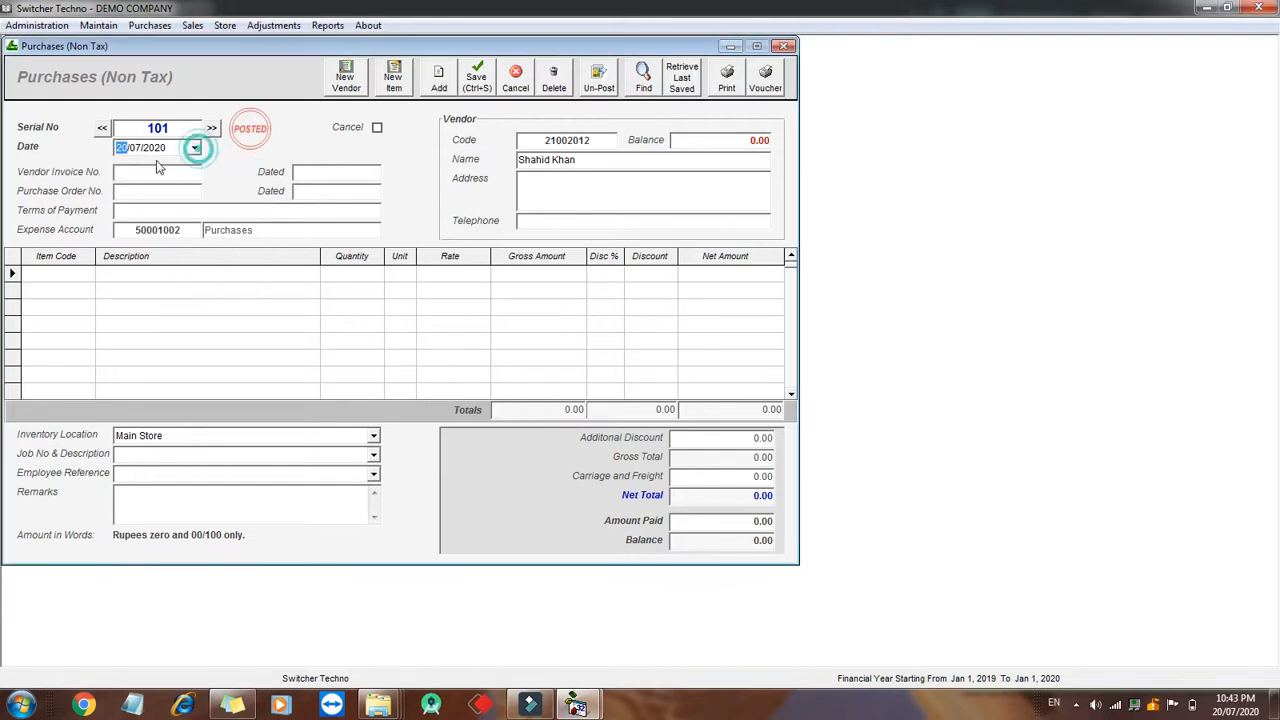
click(145, 170)
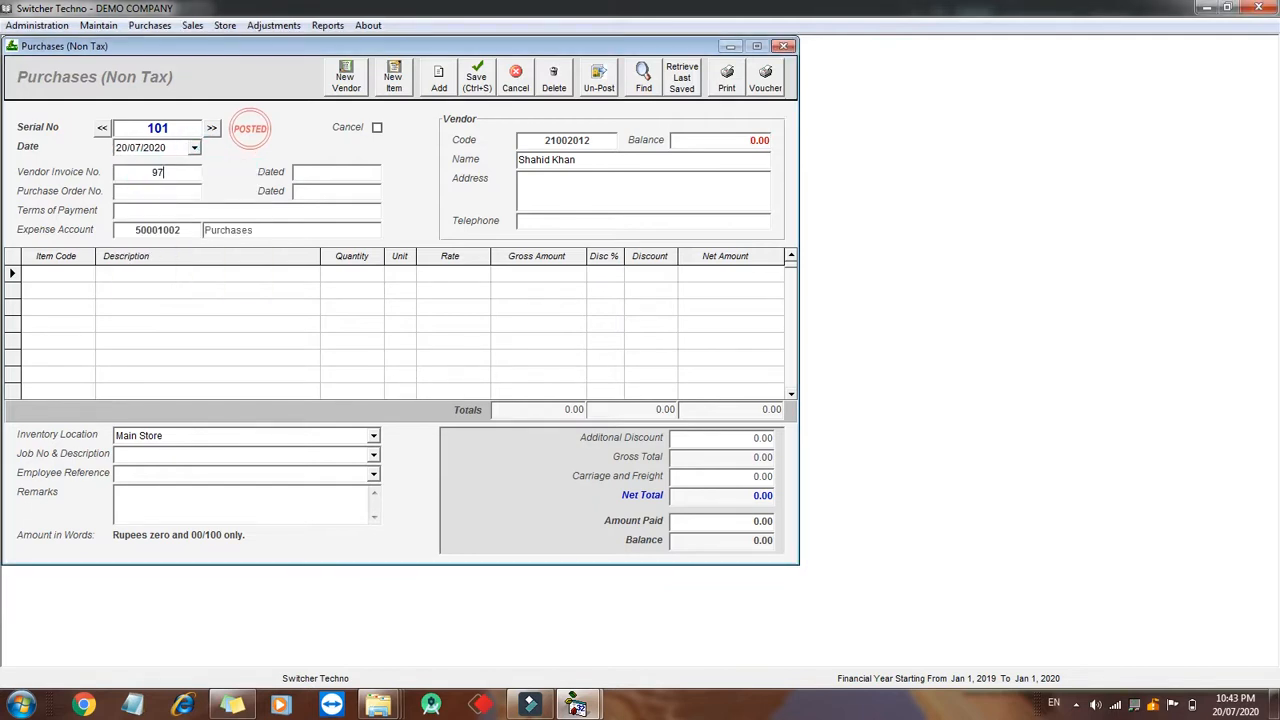
click(173, 186)
click(173, 186)
- Add Item A to the bill with quantity 100 at a rate of 31
click(68, 274)
text(Ite)
key(Down)
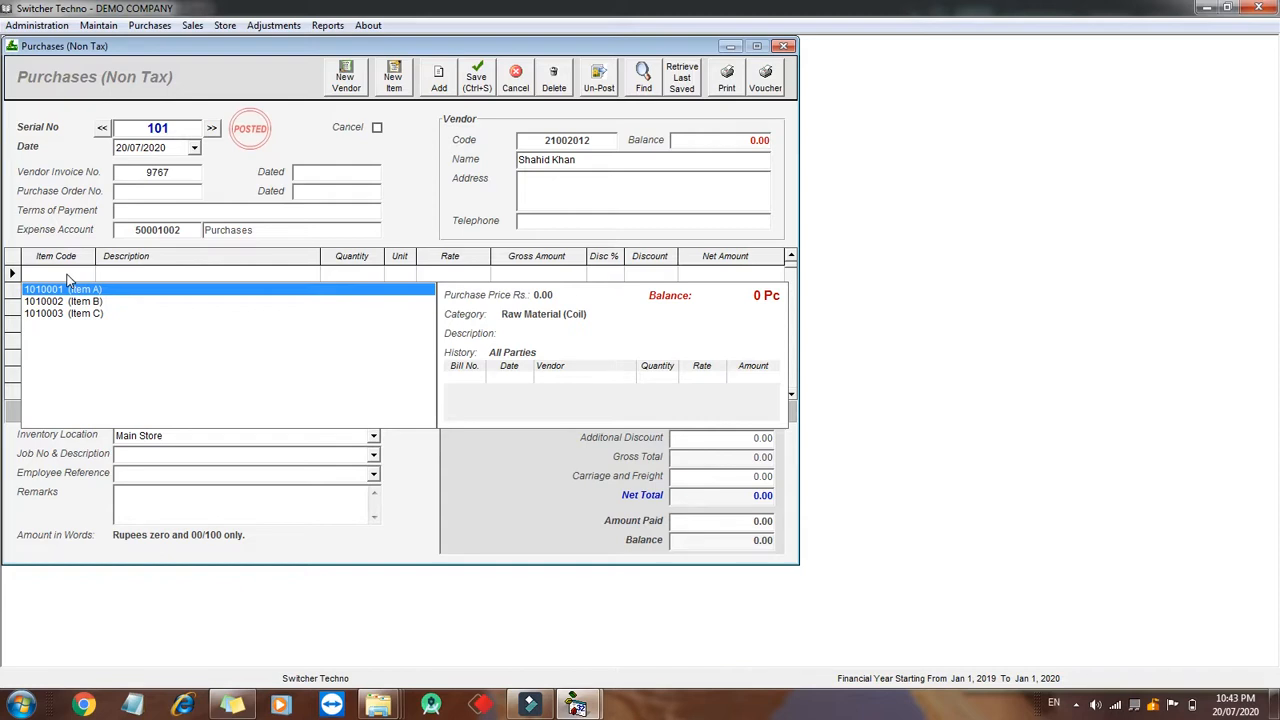
key(Return)
text(1)
key(Return)
text(31)
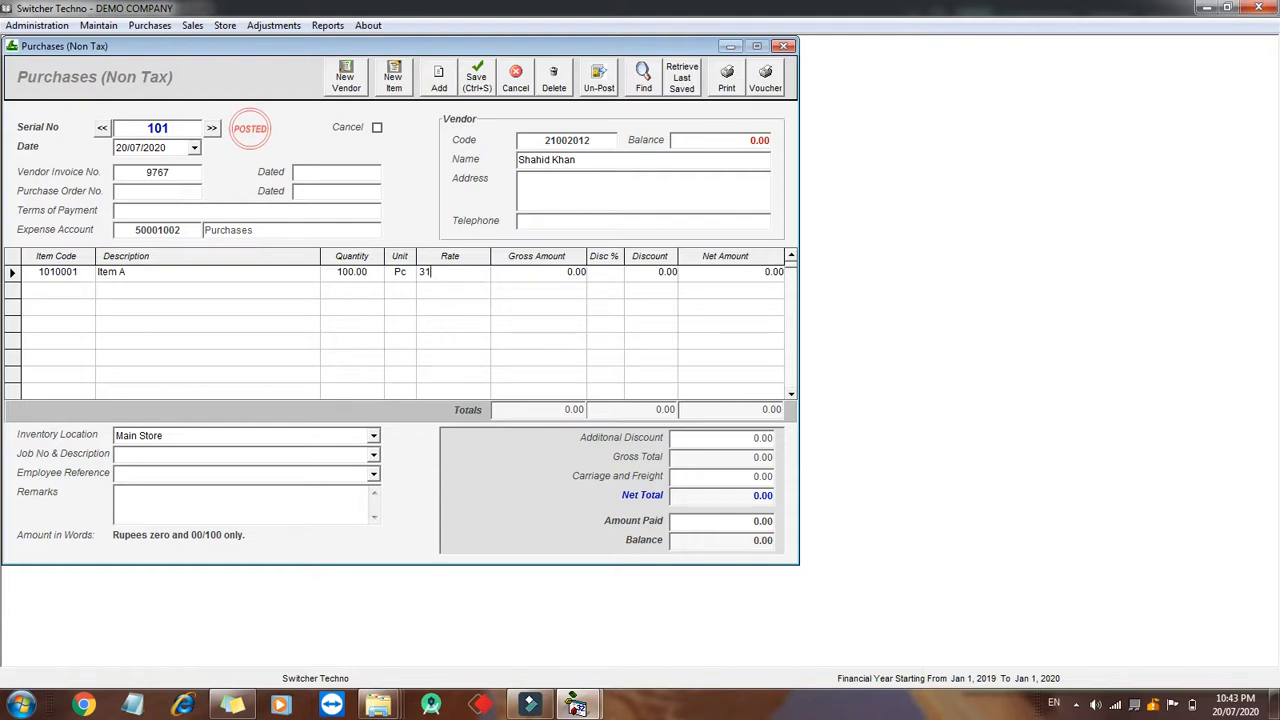
key(Return)
key(Return)
key(Return)
key(Return)
key(Return)
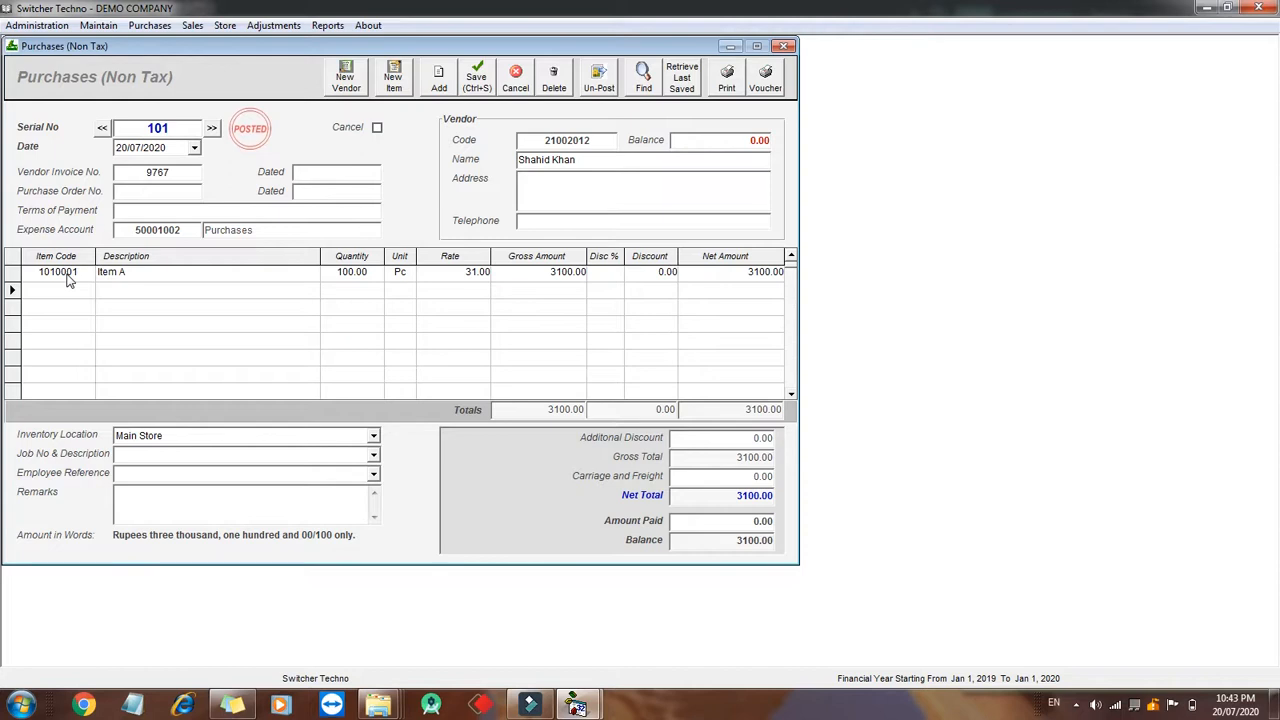
- Add Item B to the bill with quantity 200 at a rate of 40
text(item)
key(Down)
key(Down)
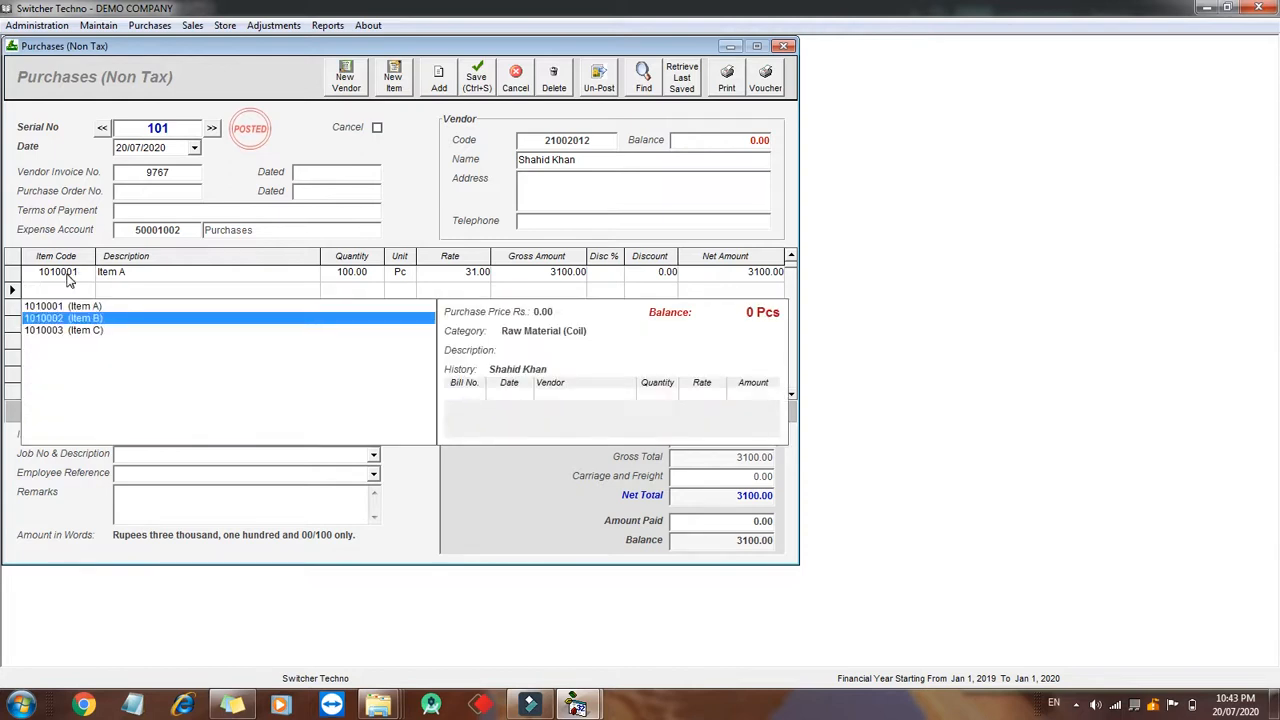
key(Return)
text(200)
key(Return)
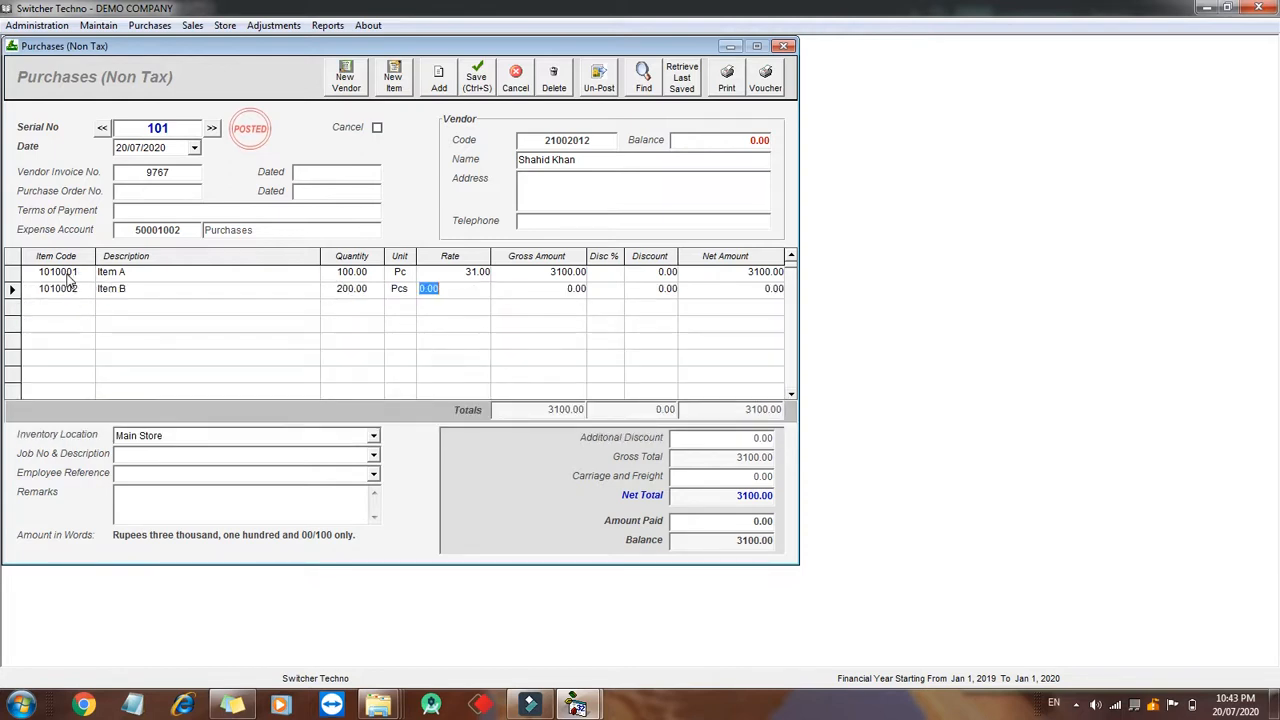
text(40)
key(Return)
key(Return)
key(Return)
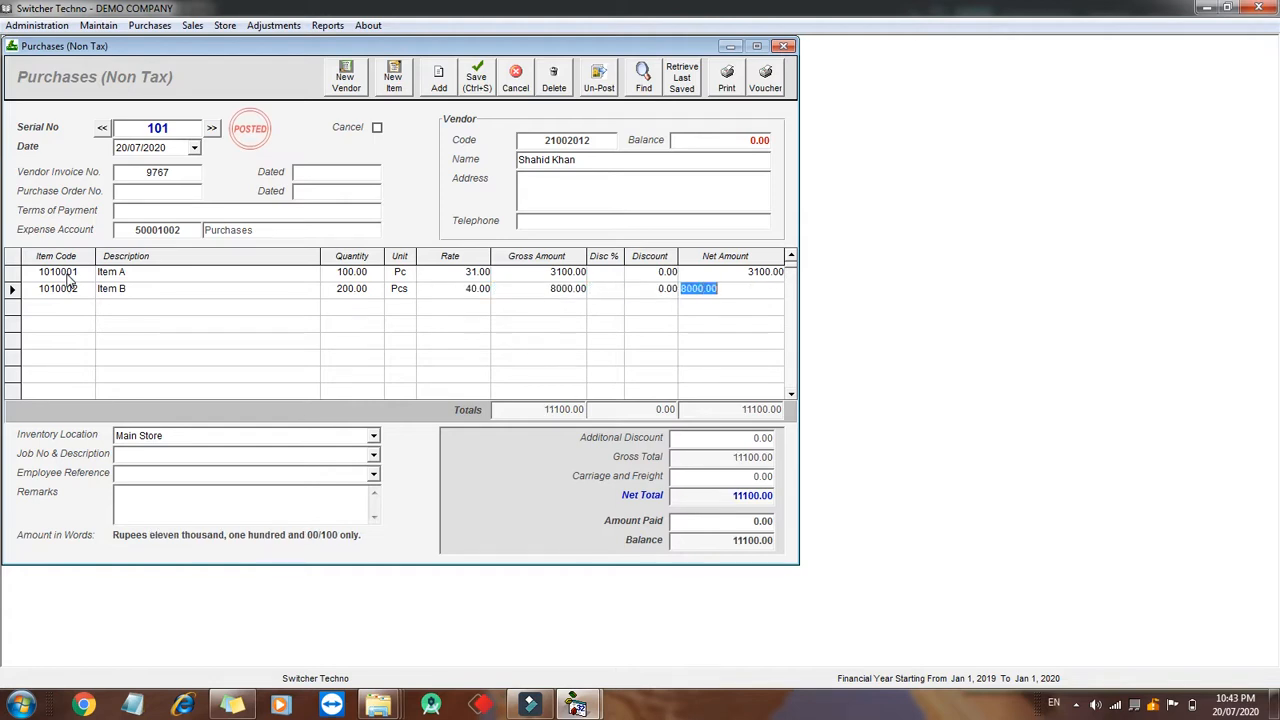
key(Return)
- Add Item C to the bill with quantity 500 at a rate of 50
text(item)
key(Down)
key(Down)
key(Down)
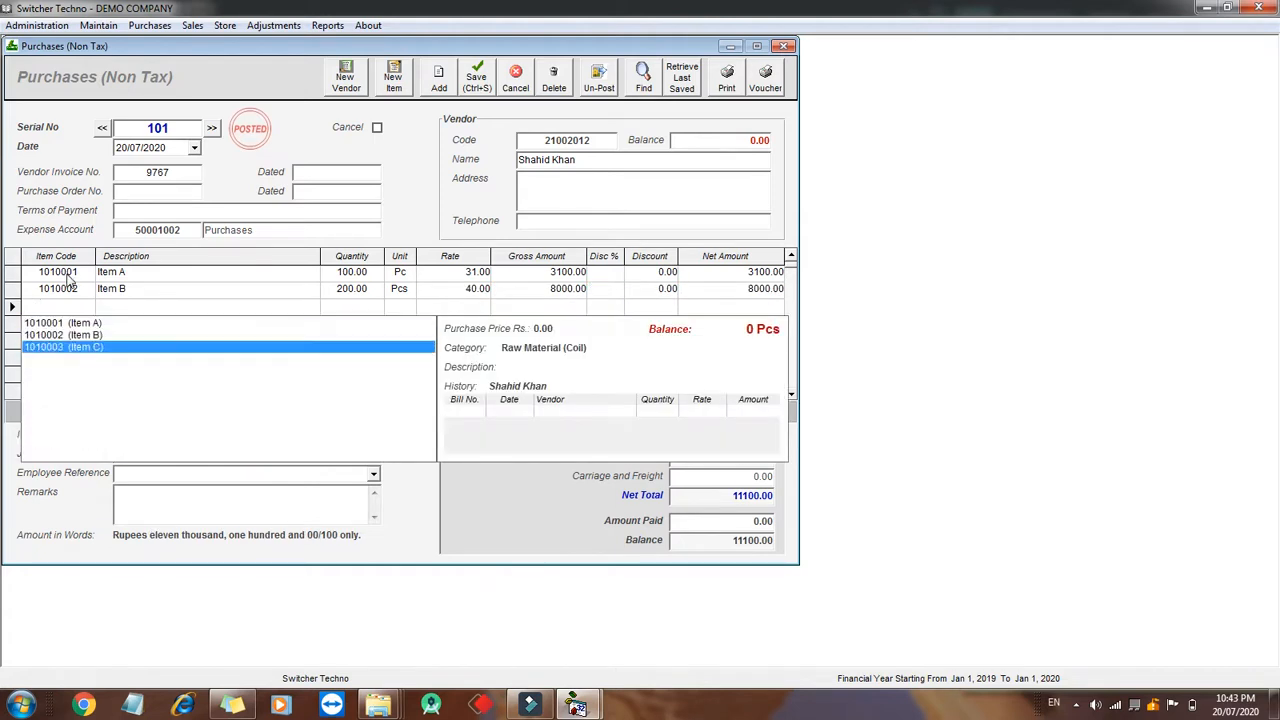
key(Return)
text(500)
key(Return)
text(50)
key(Return)
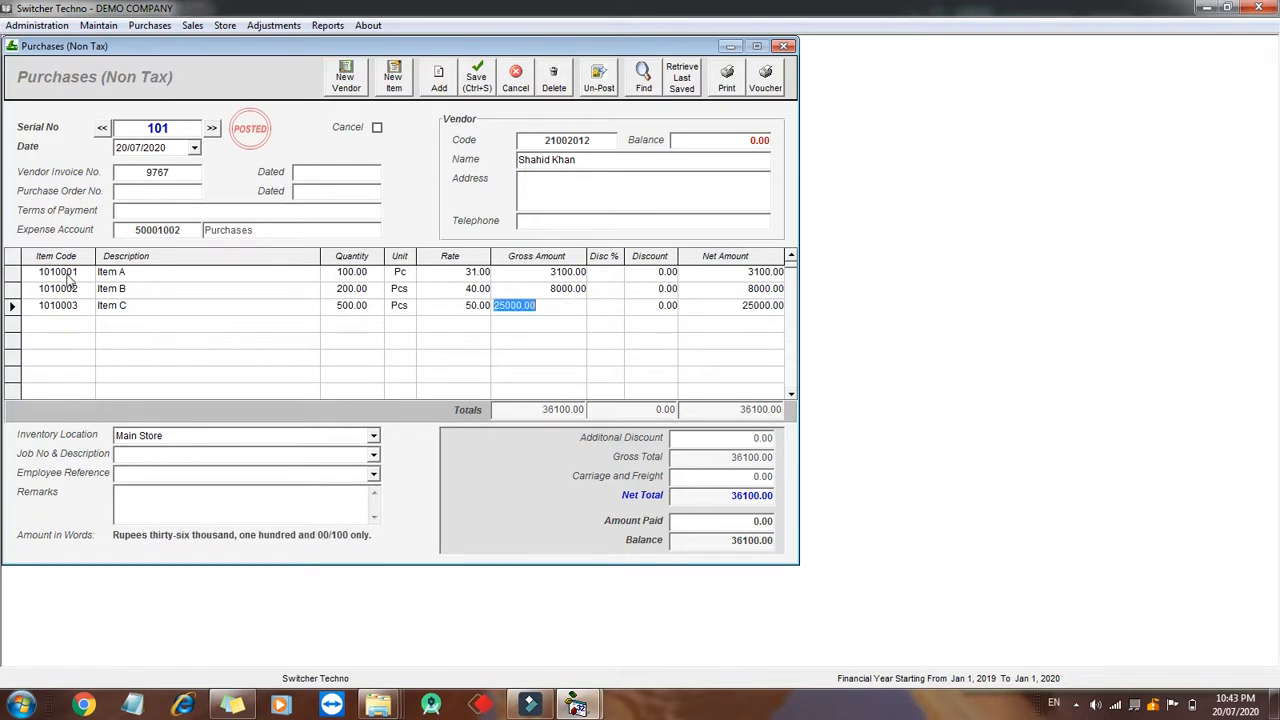
- Set the carriage and freight charge to 100
click(716, 503)
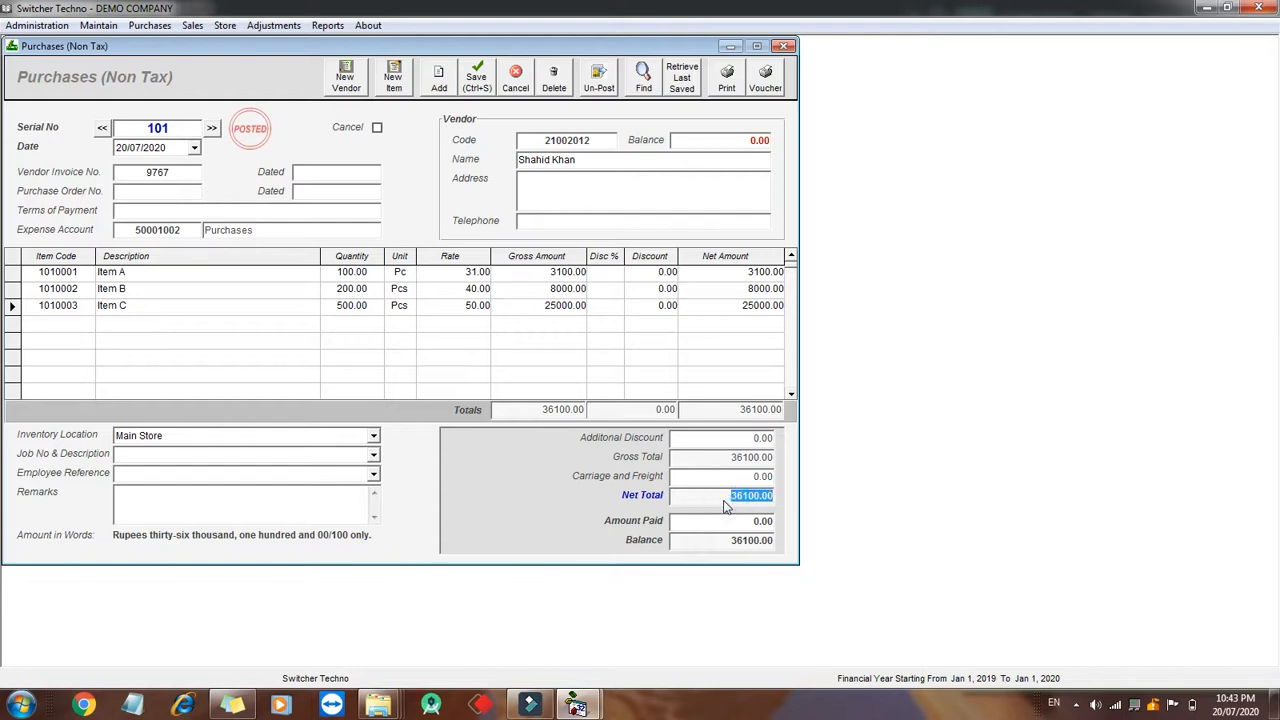
click(713, 481)
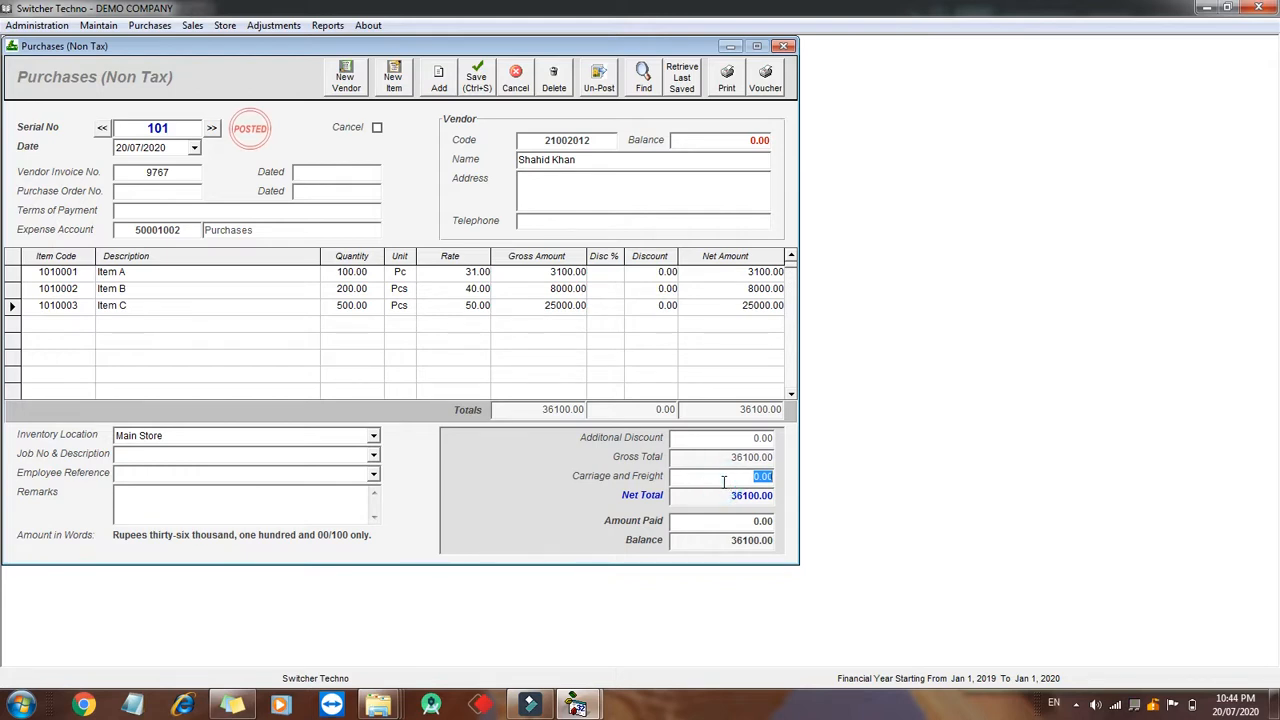
text(100)
- Set the amount paid on the bill to 6000
double_click(746, 477)
double_click(745, 497)
double_click(750, 437)
click(721, 520)
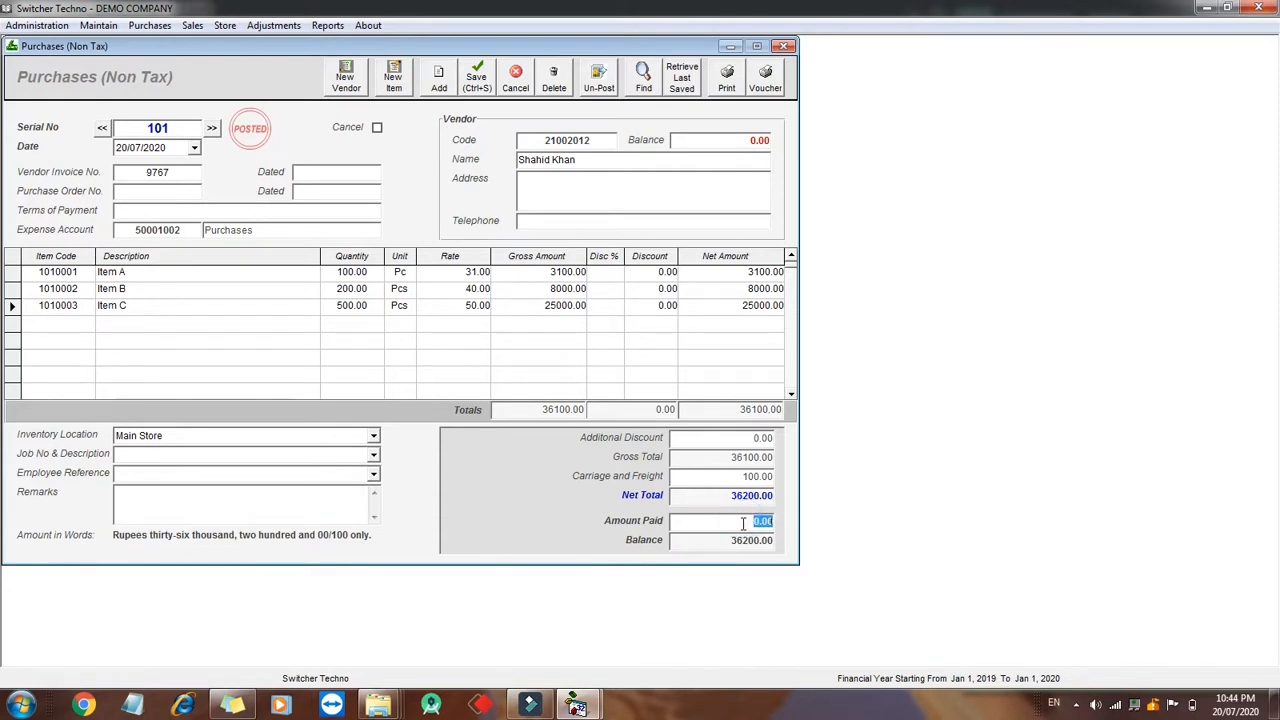
text(60)
- Save and print the purchase bill, then close the invoice preview
click(727, 85)
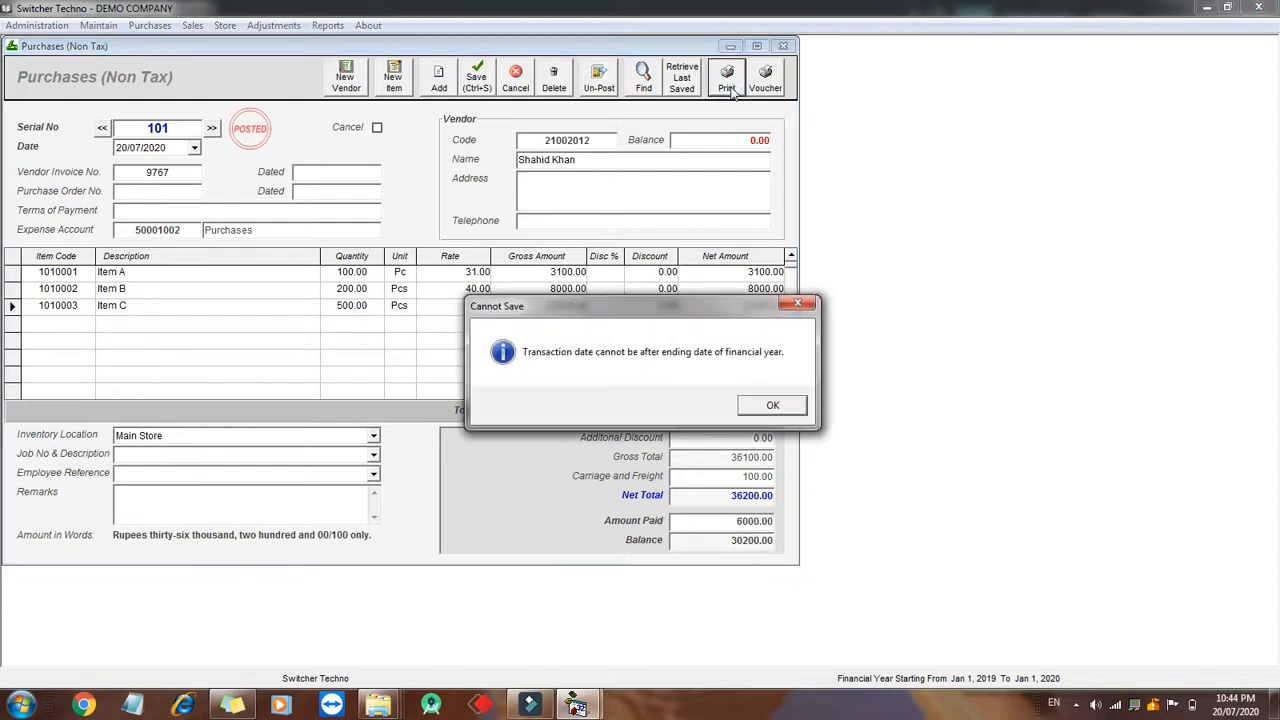
key(Return)
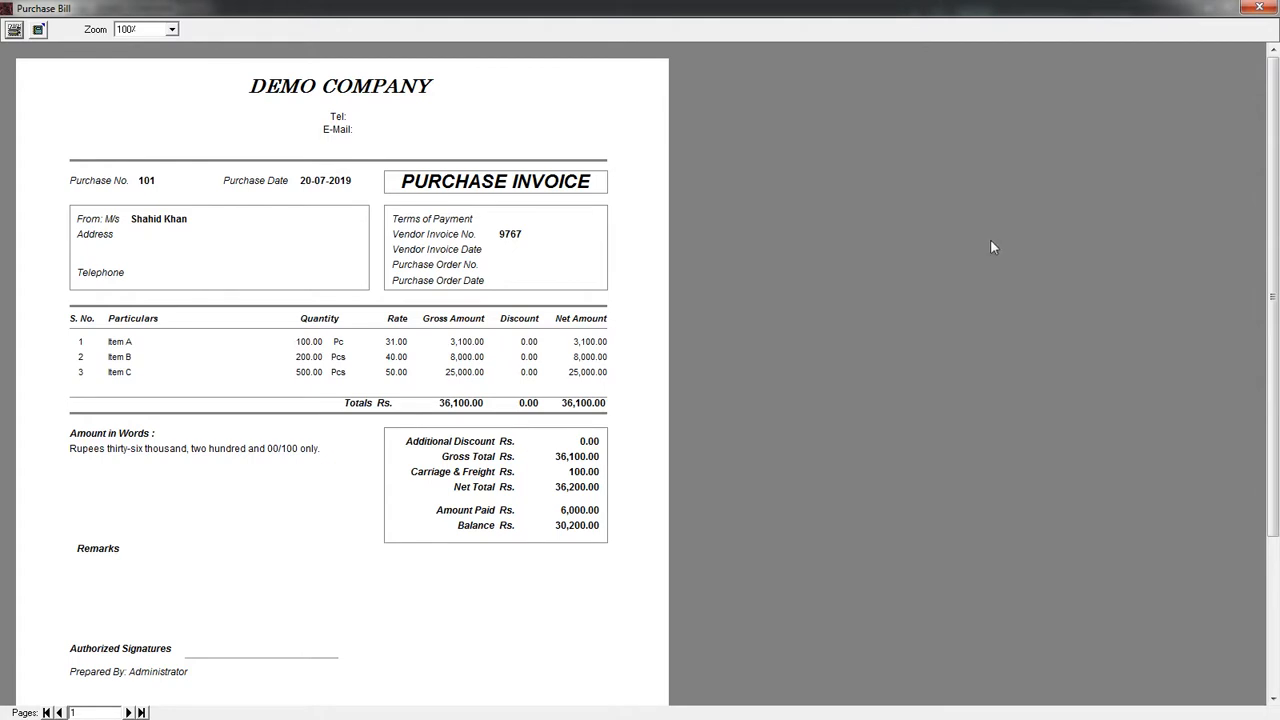
click(1258, 7)
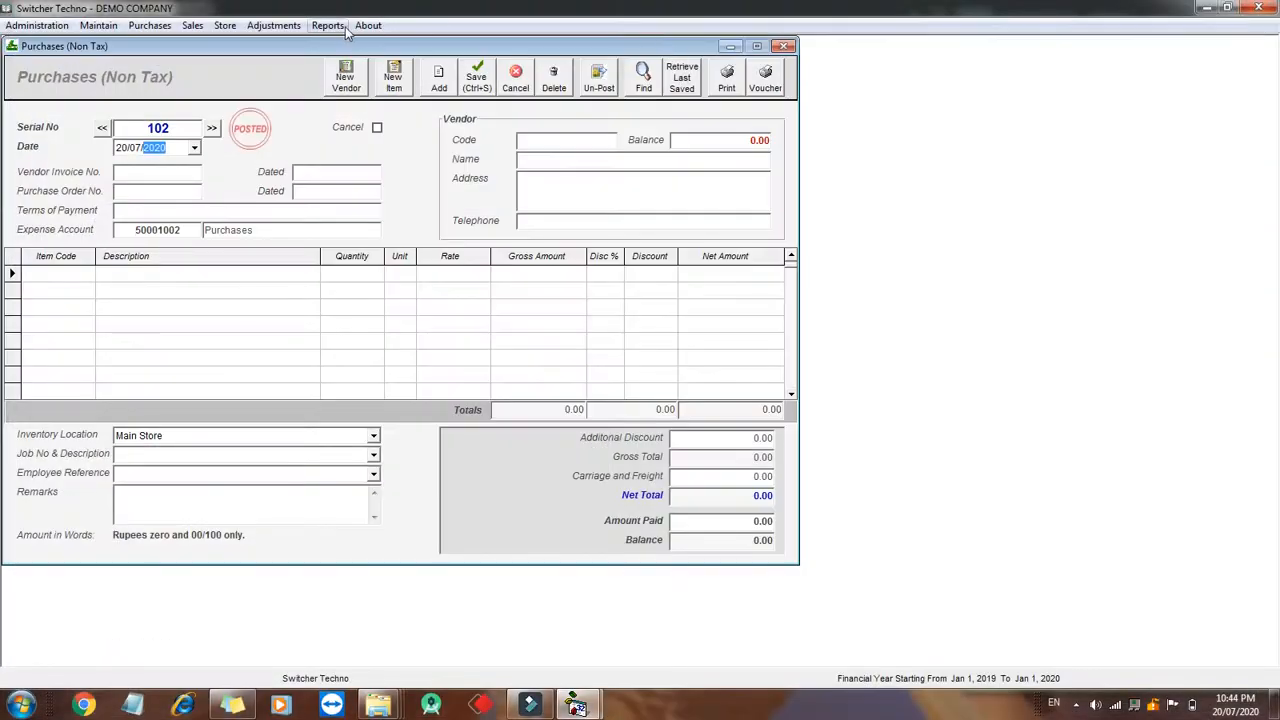
- Open View Accounts Ledgers and display the ledger of the vendor found by searching 'shah'
click(328, 25)
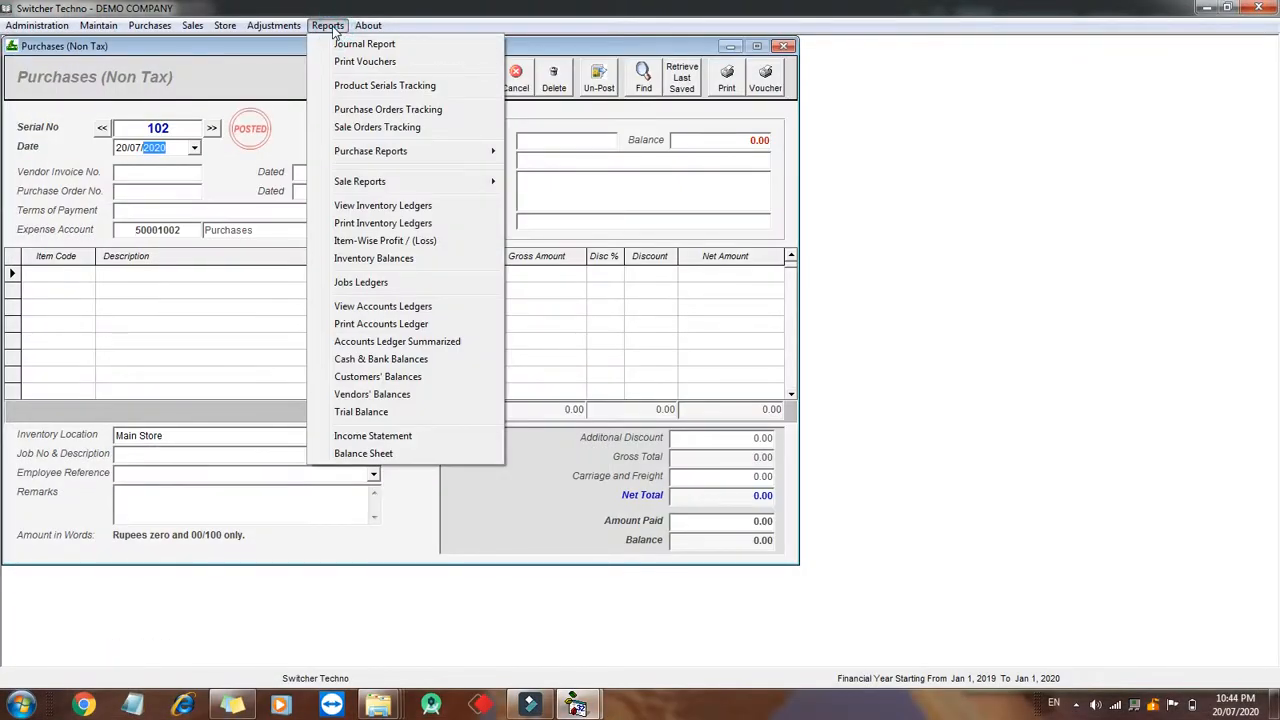
click(392, 308)
text(s)
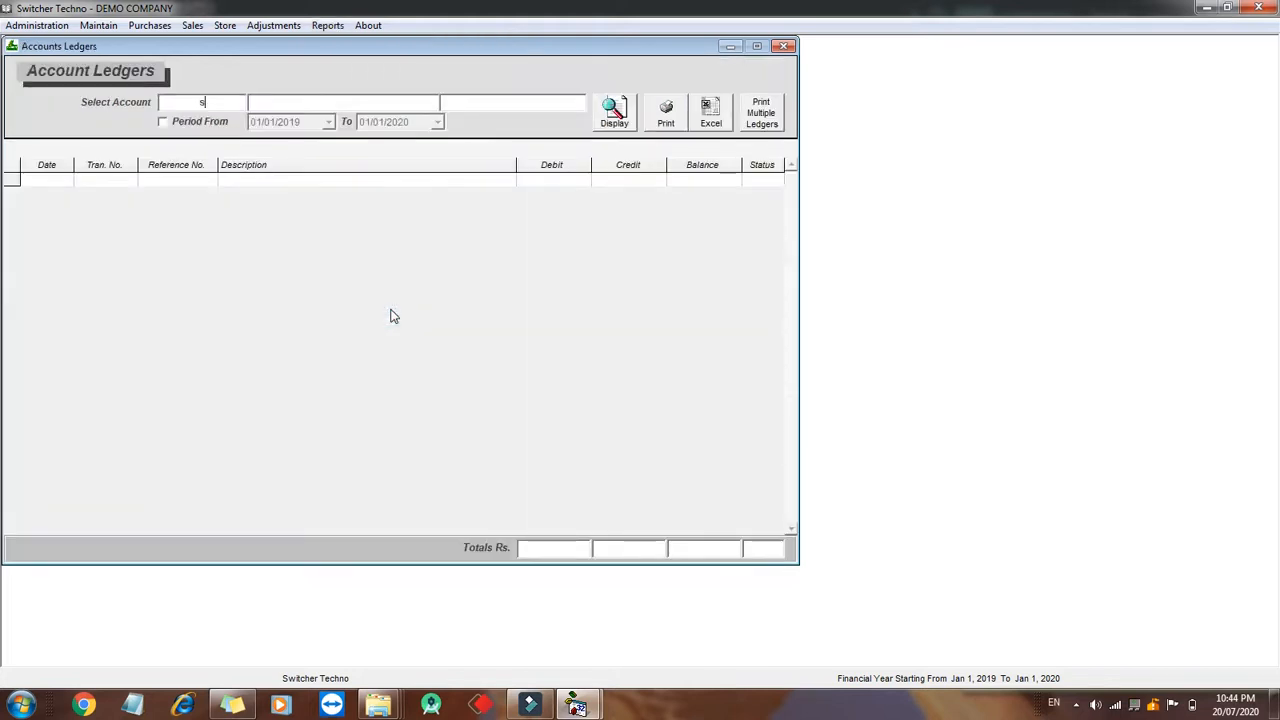
text(hah)
key(Down)
key(Return)
click(616, 116)
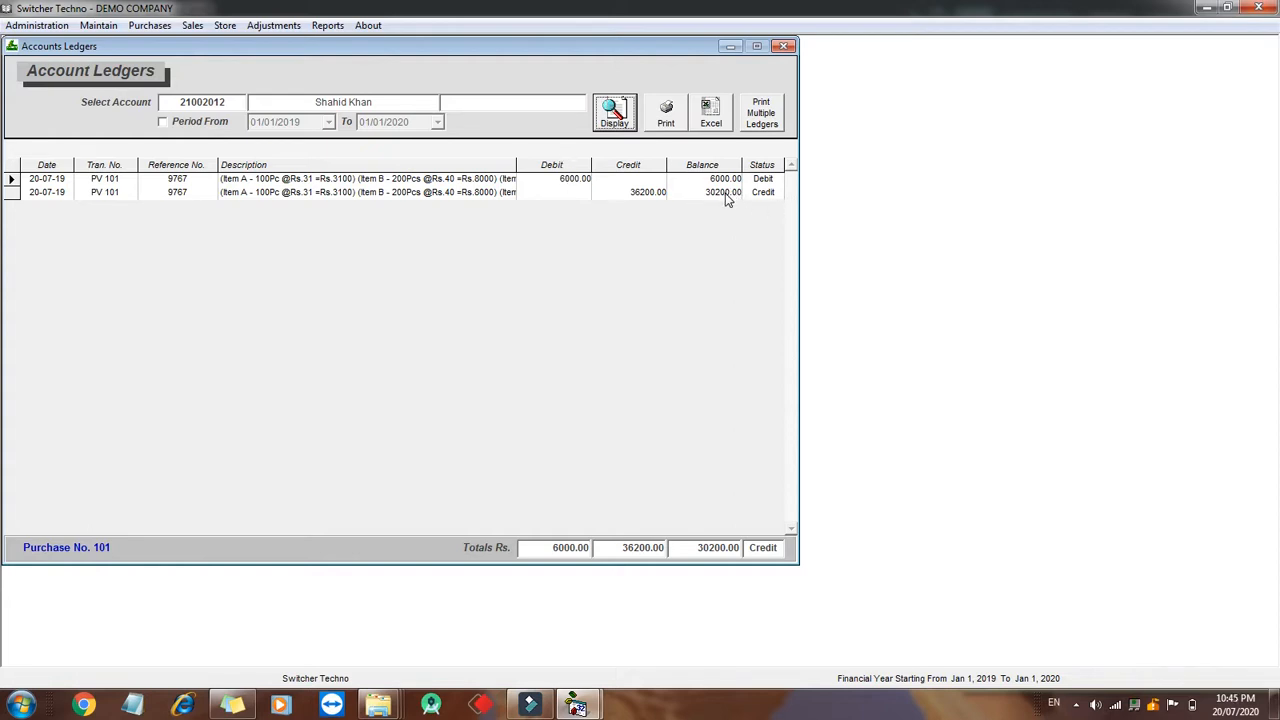
click(200, 121)
click(328, 122)
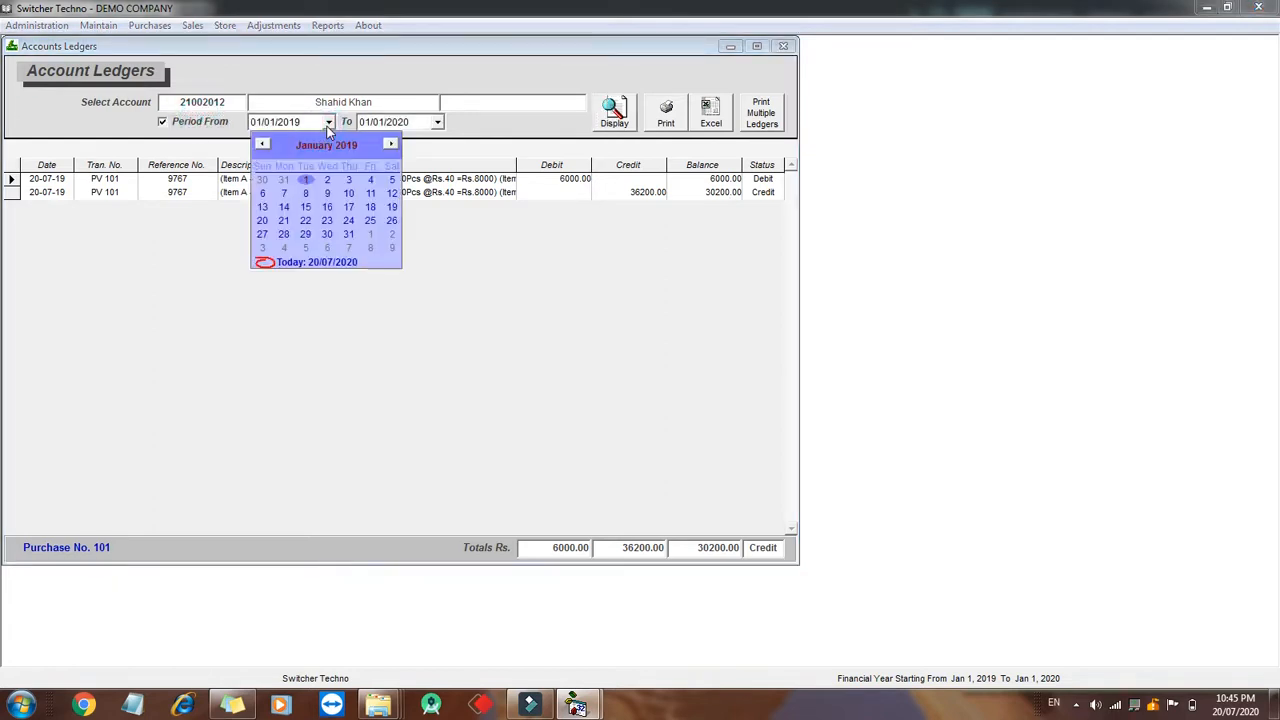
click(328, 123)
click(205, 122)
- Print the vendor's ledger, then close the preview and the ledger window
click(672, 118)
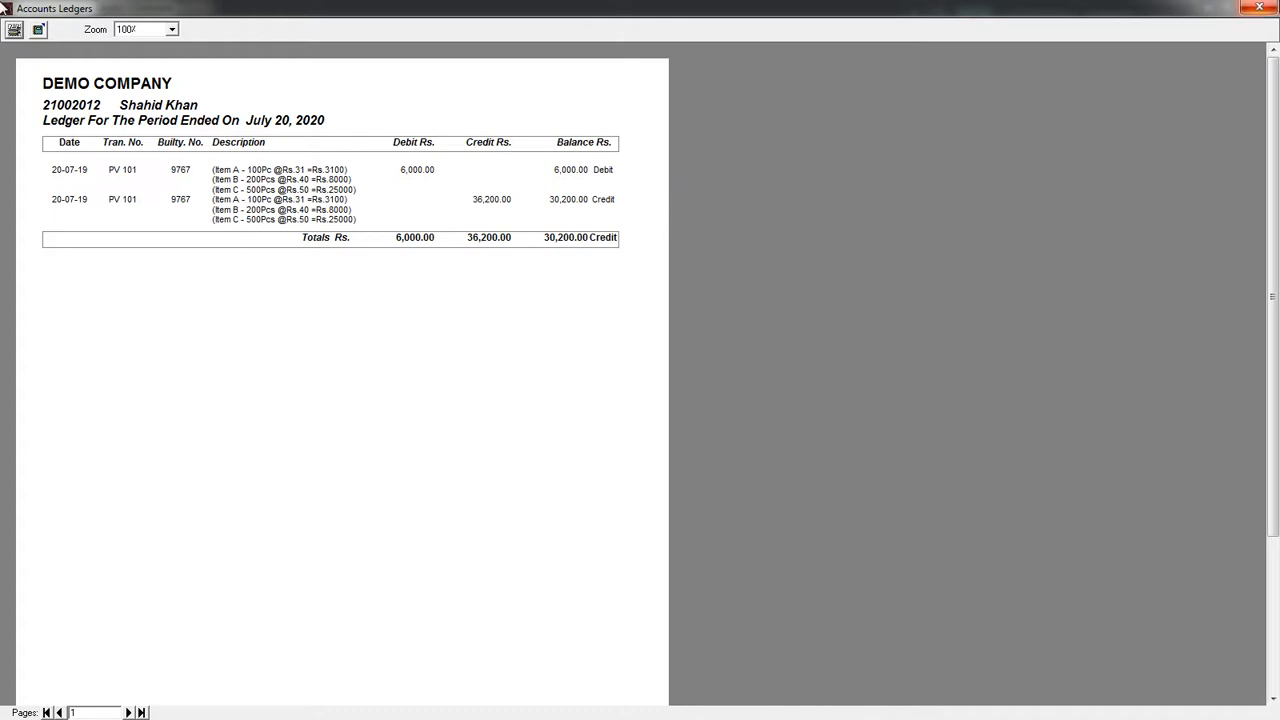
click(1259, 7)
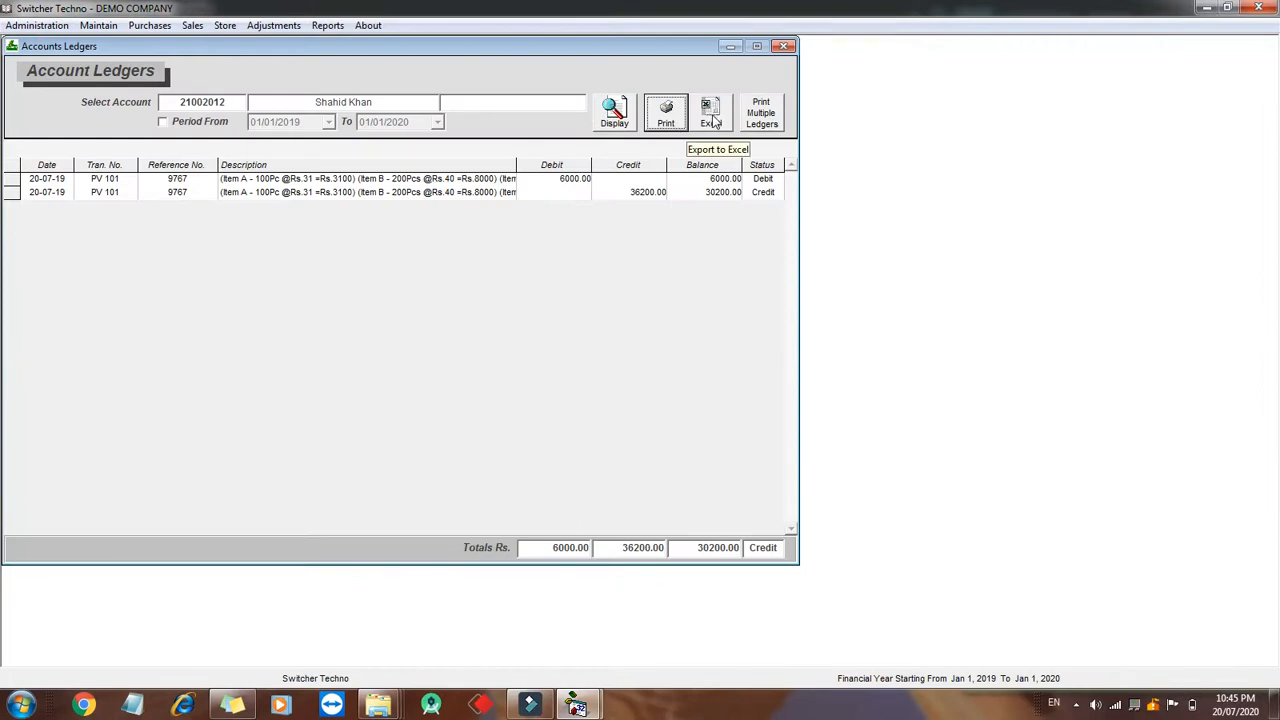
click(786, 46)
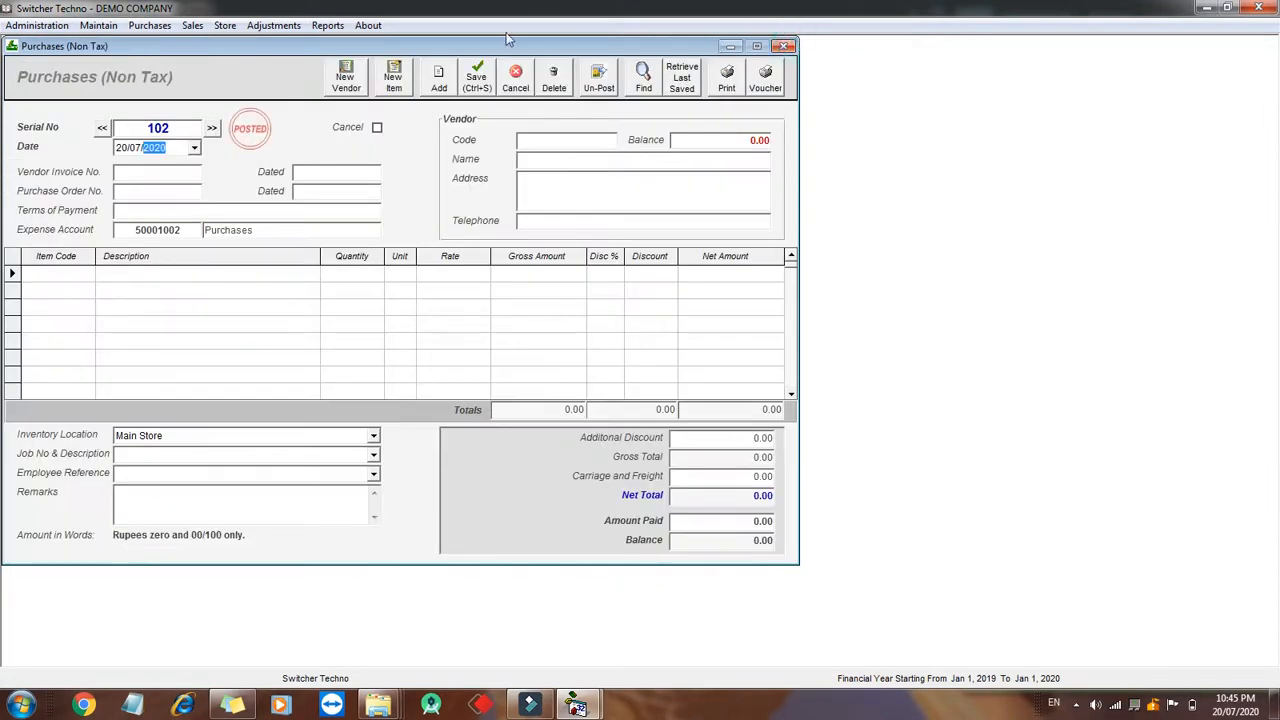
- Close the purchase bill window, open Inventory Balances and display balances for the Raw Material category
click(786, 46)
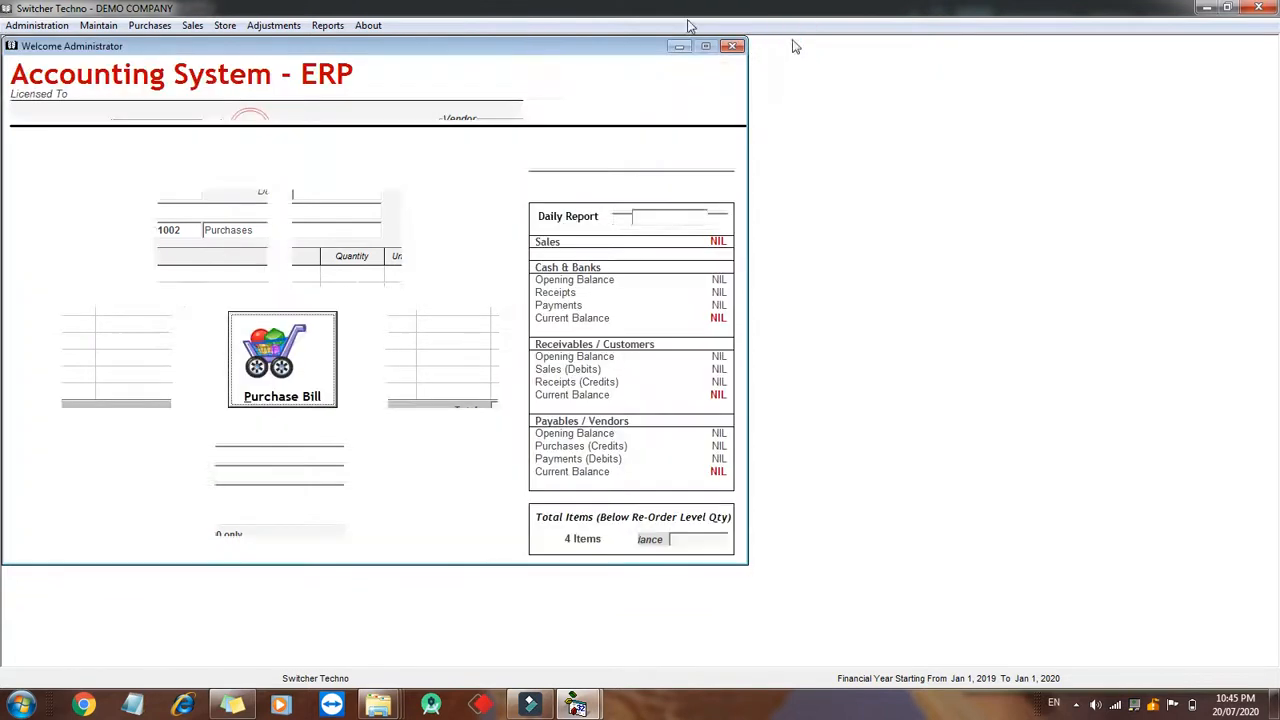
click(327, 25)
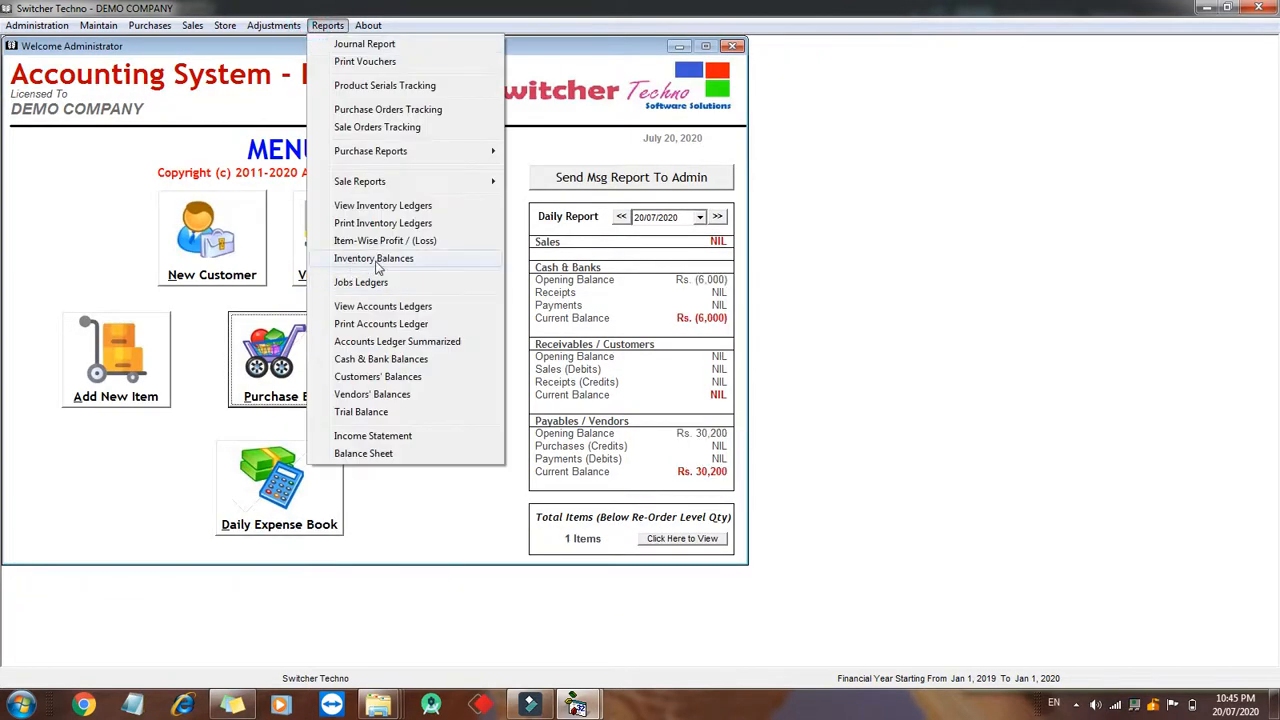
click(390, 262)
click(260, 89)
click(693, 91)
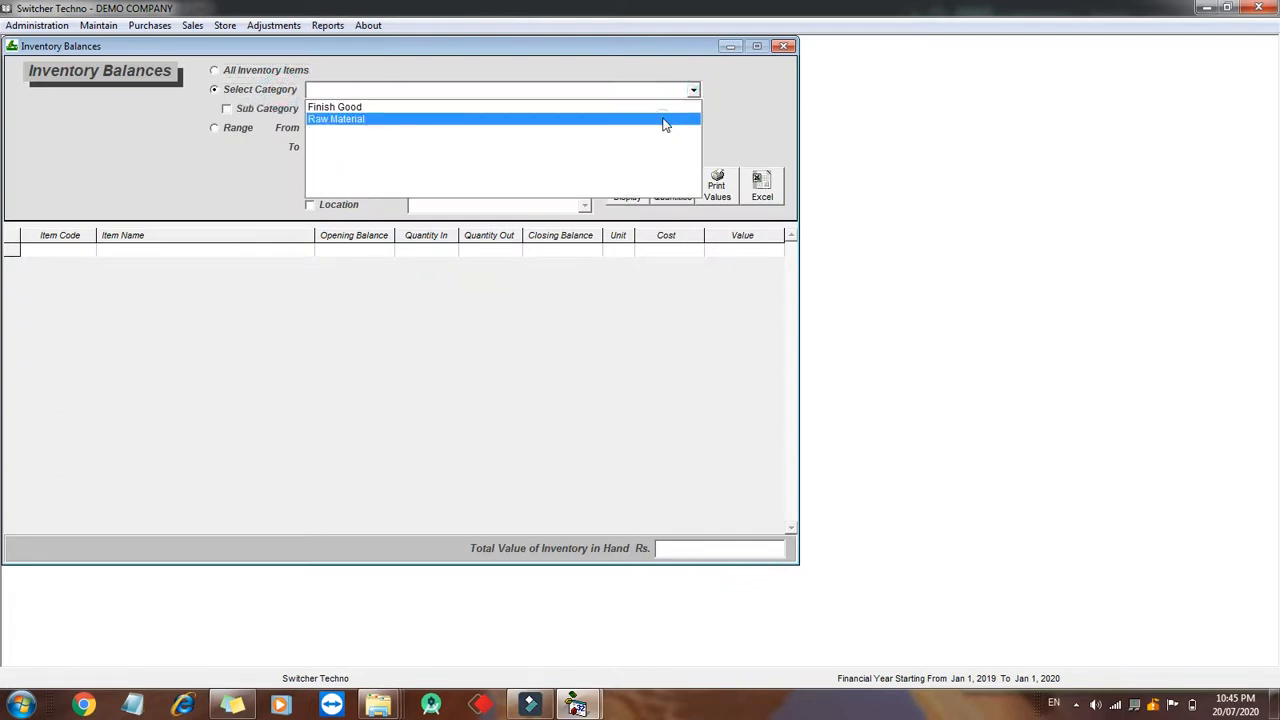
click(666, 119)
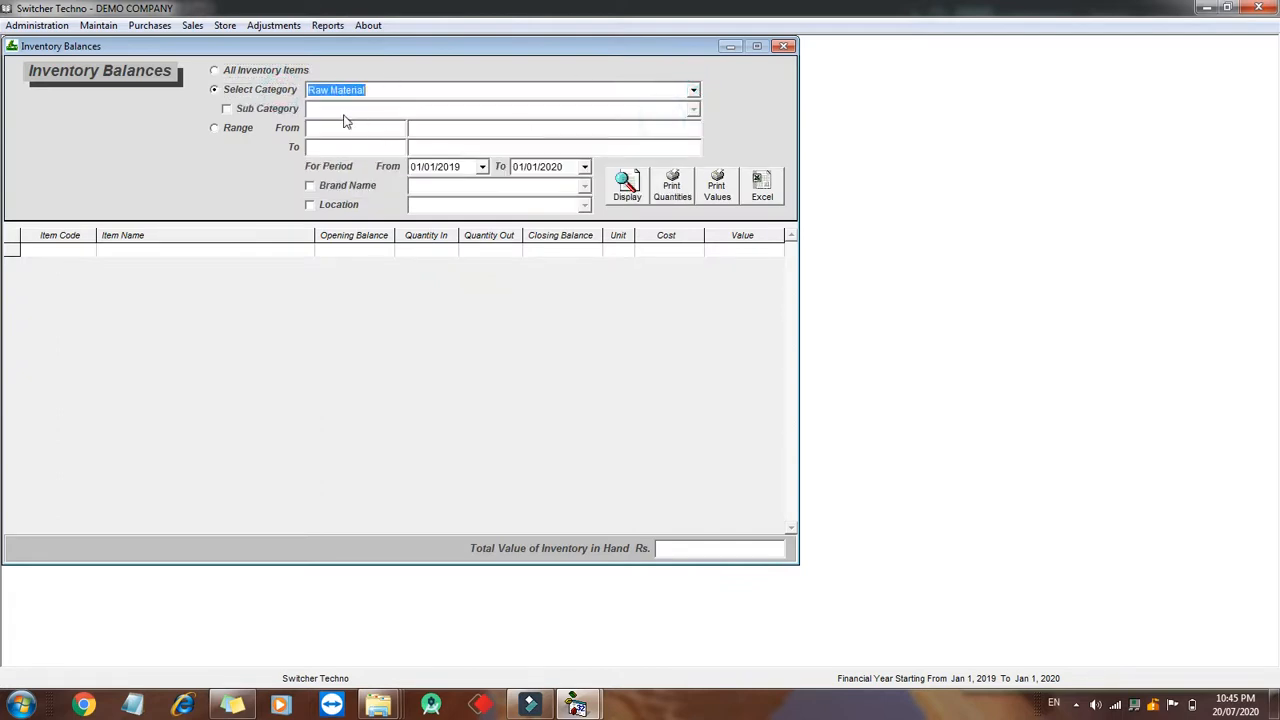
click(625, 187)
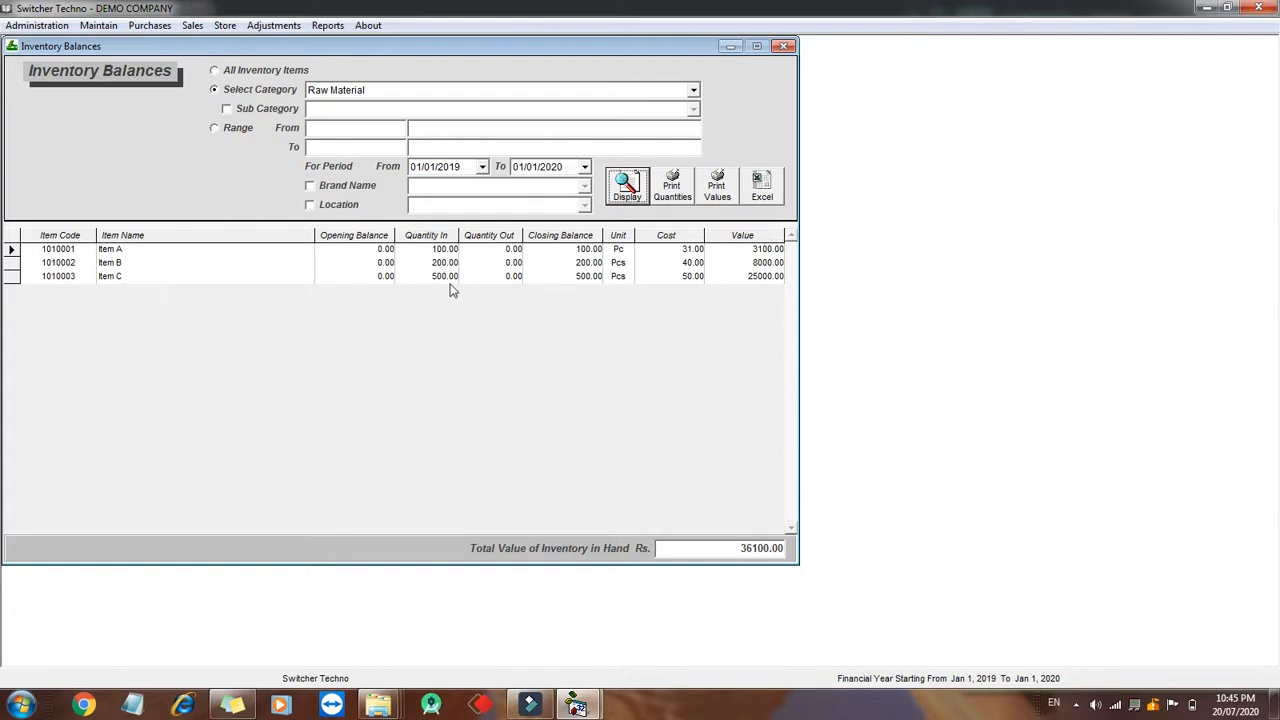
- Examine the Quantity Out and Closing Balance columns, then close the Inventory Balances window
click(484, 235)
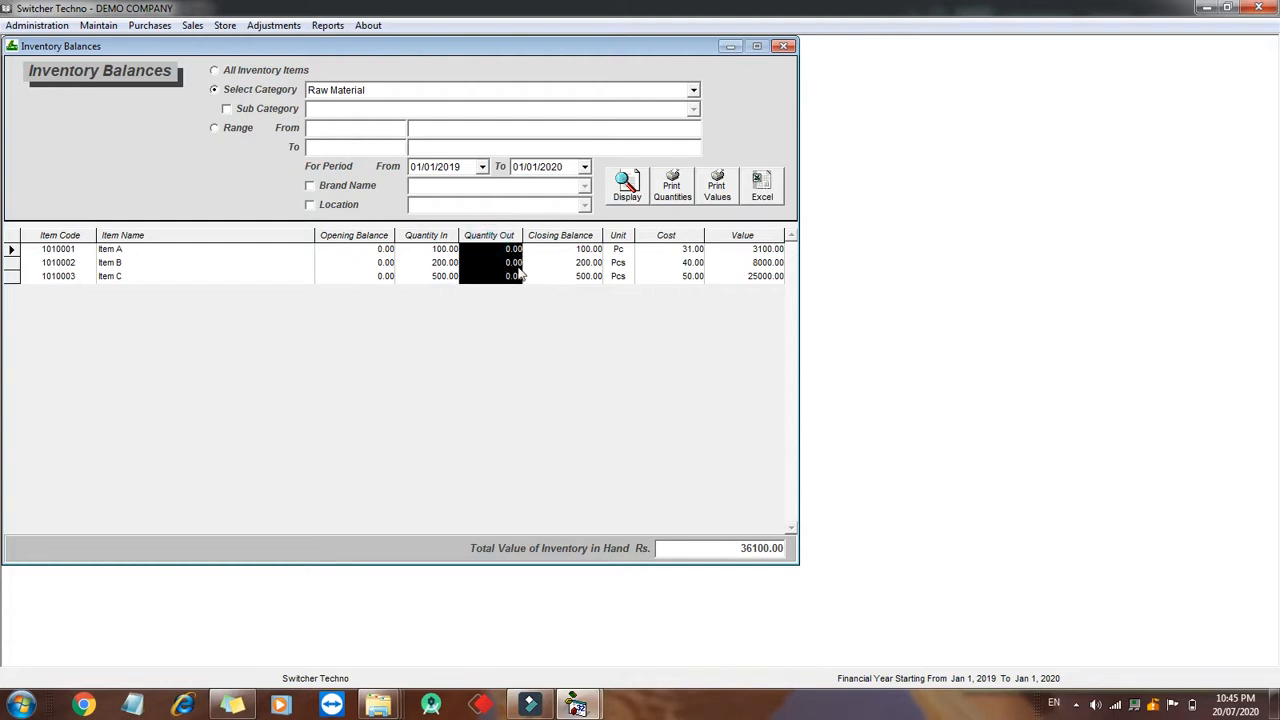
click(591, 236)
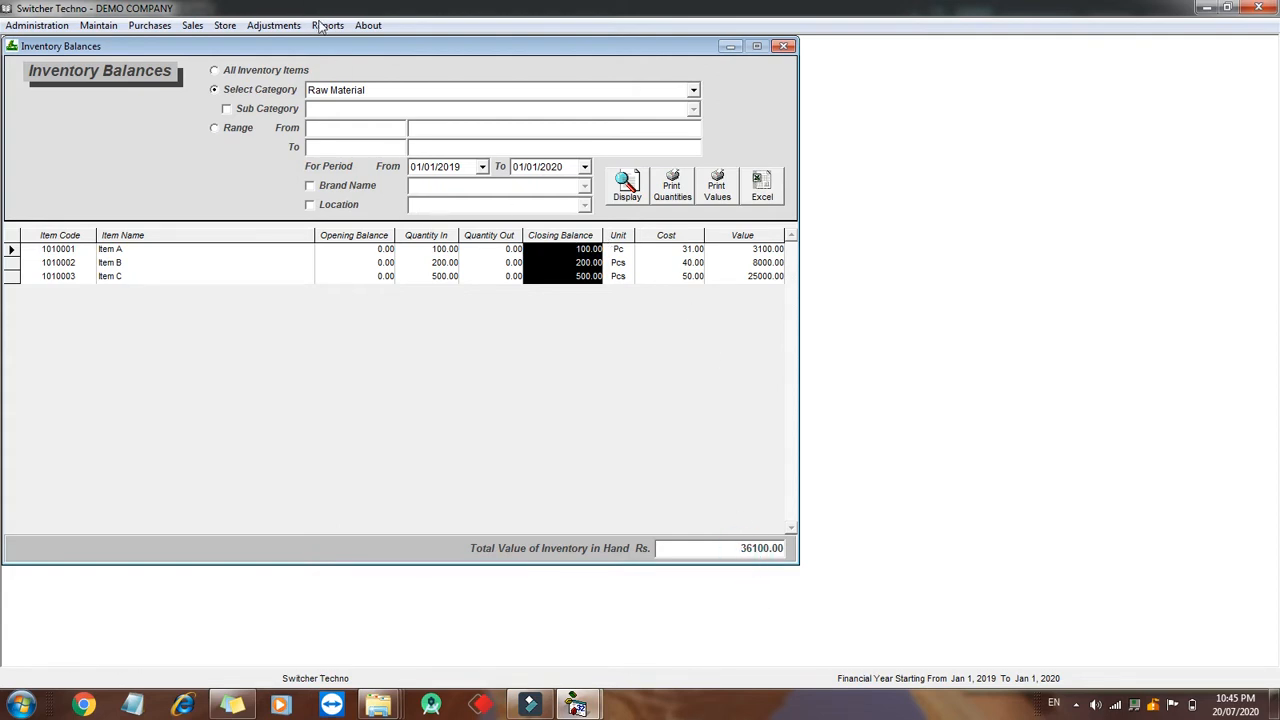
click(784, 47)
- Open Bill of Materials and choose Wire XYZ as the product to be produced
click(222, 26)
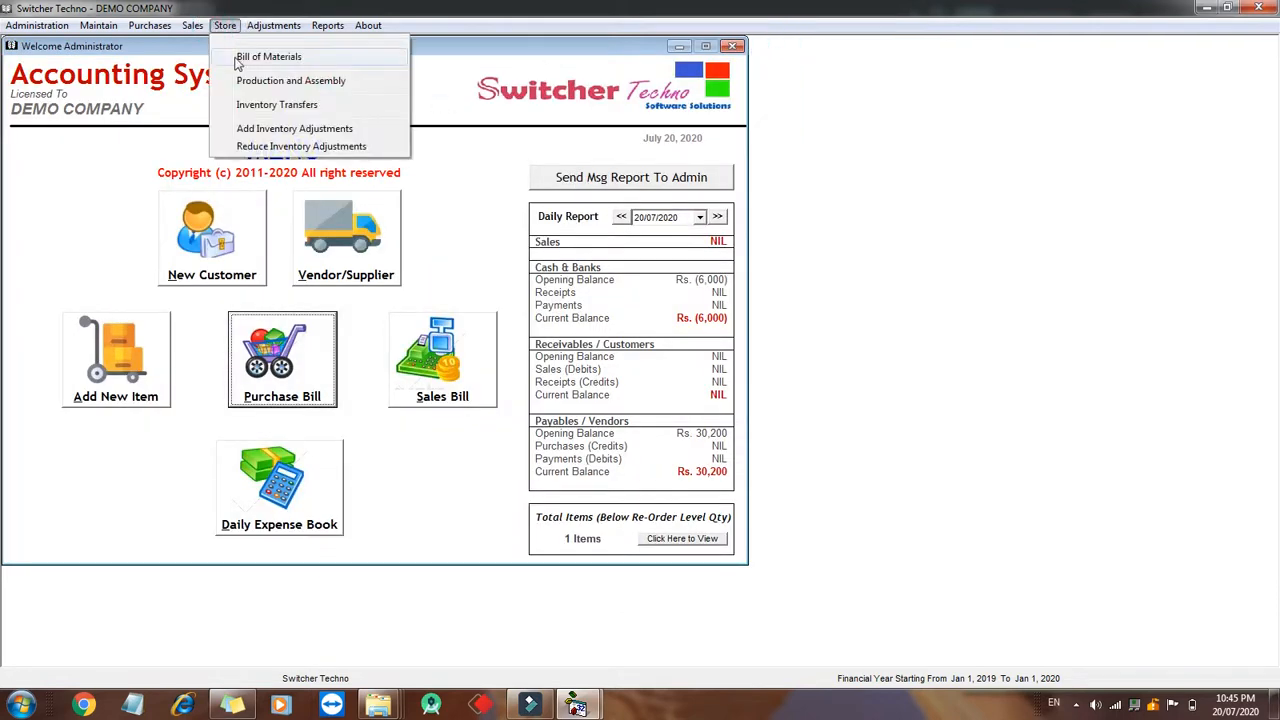
click(332, 58)
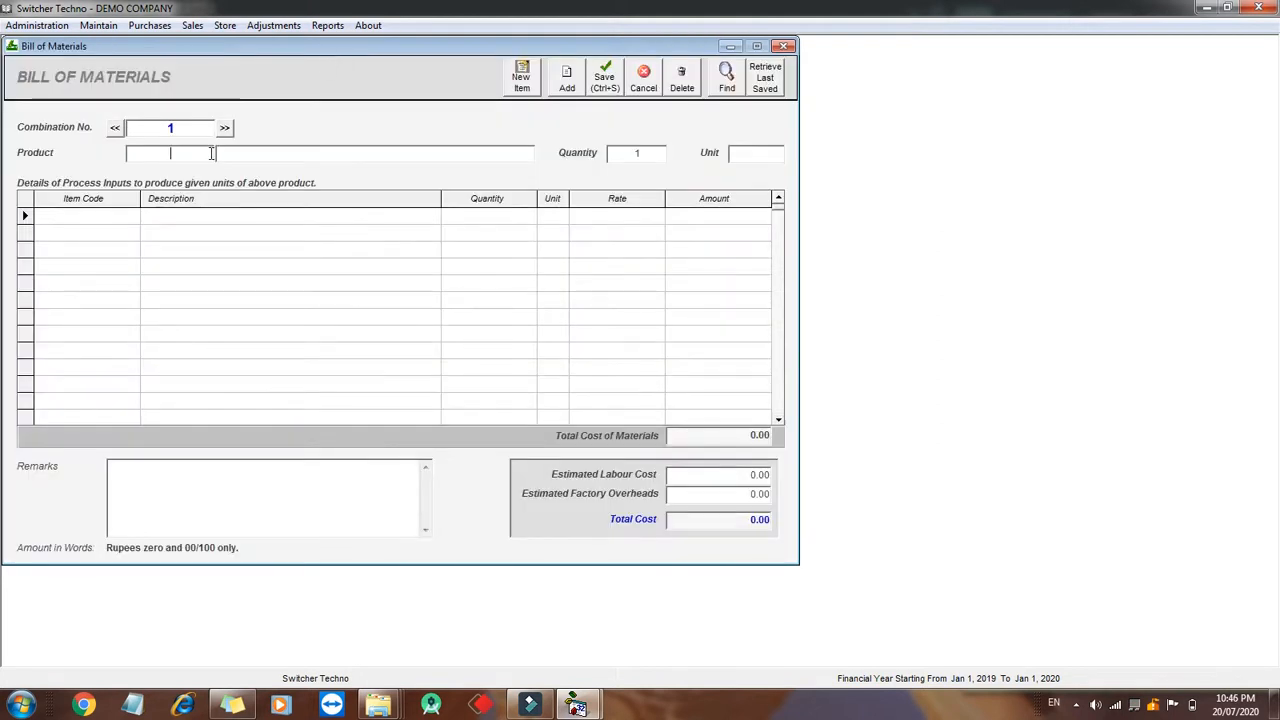
text(wi)
key(Down)
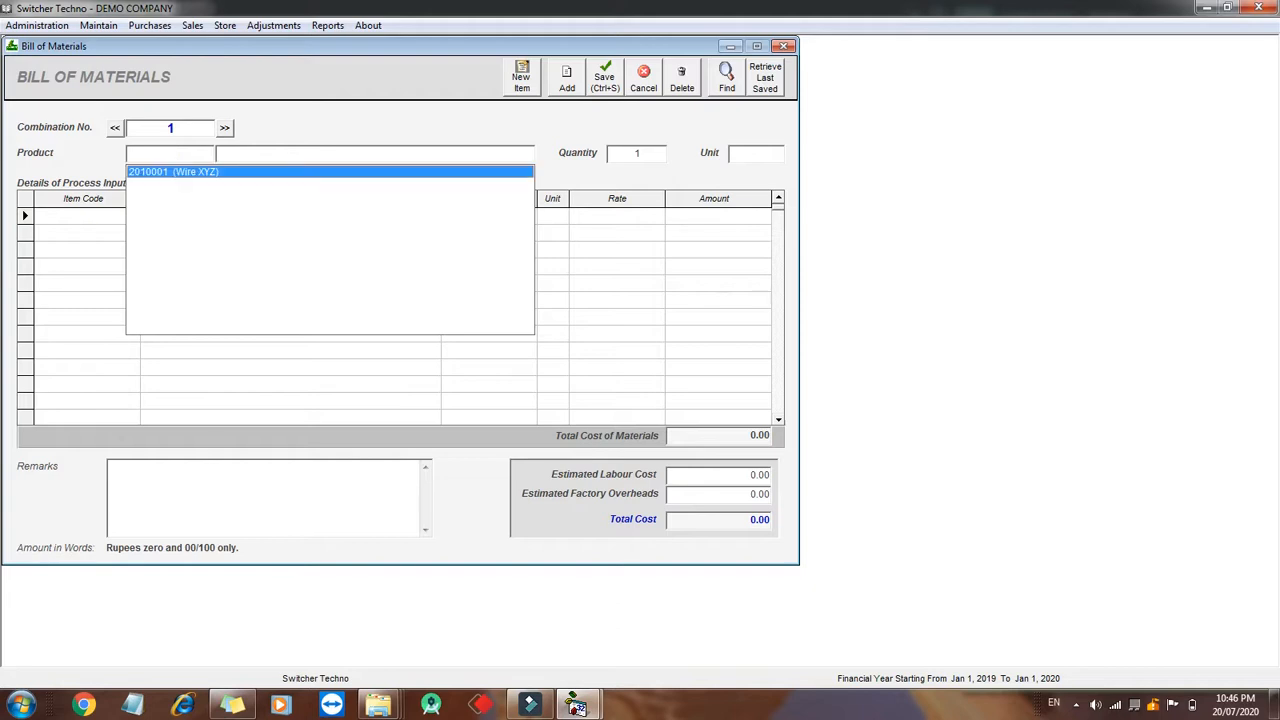
key(Return)
- Add Item A with quantity 2 as the first process input of the bill of materials
click(652, 154)
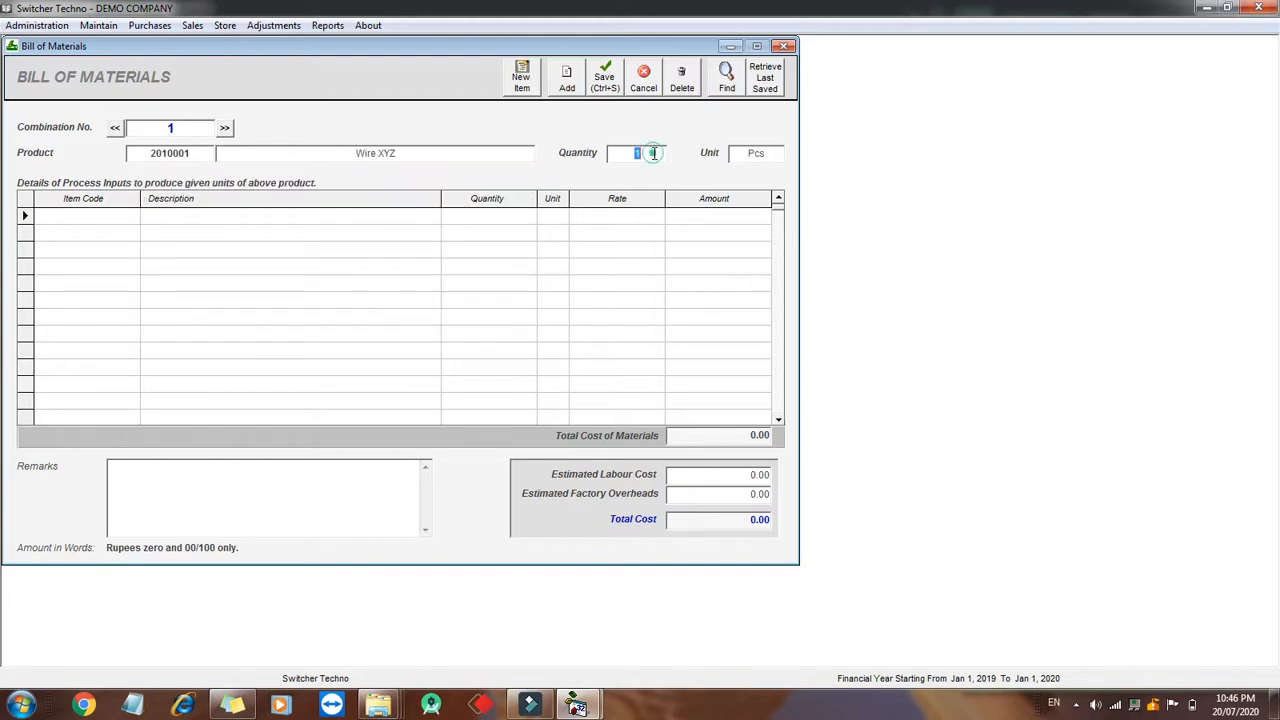
click(130, 217)
text(ite)
key(Down)
key(Return)
key(Return)
text(2)
- Add Item B with quantity 1 and Item C with quantity 3 as further process inputs
key(Return)
key(Return)
key(Return)
key(Return)
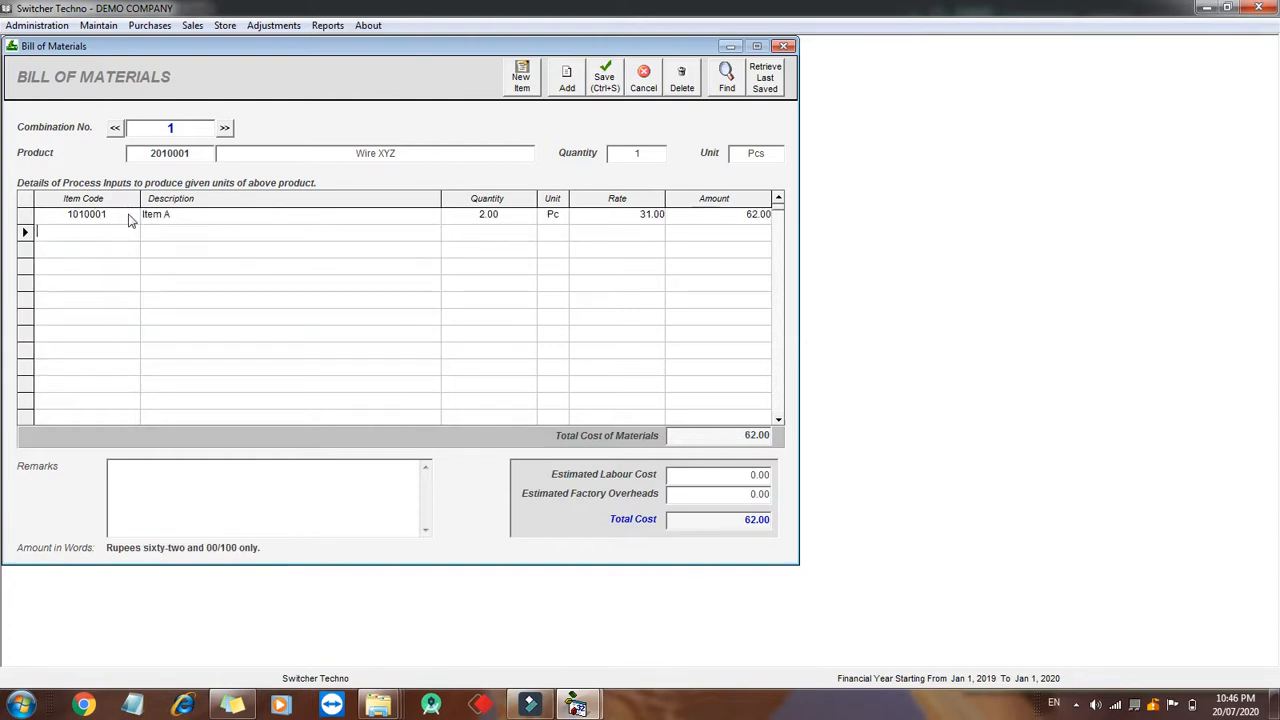
text(item)
key(Down)
key(Down)
key(Return)
key(Return)
text(1)
key(Return)
key(Return)
key(Return)
key(Return)
text(im)
key(Down)
key(Down)
key(Down)
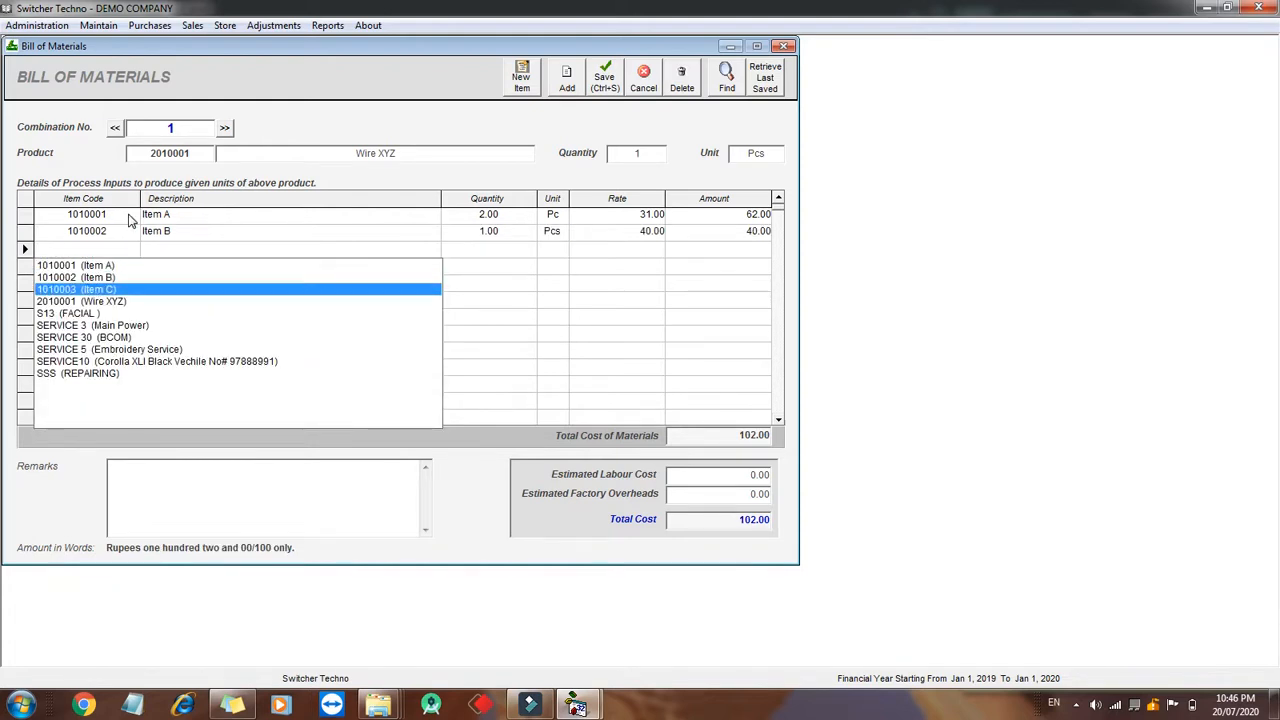
key(Return)
key(Return)
text(3)
key(Return)
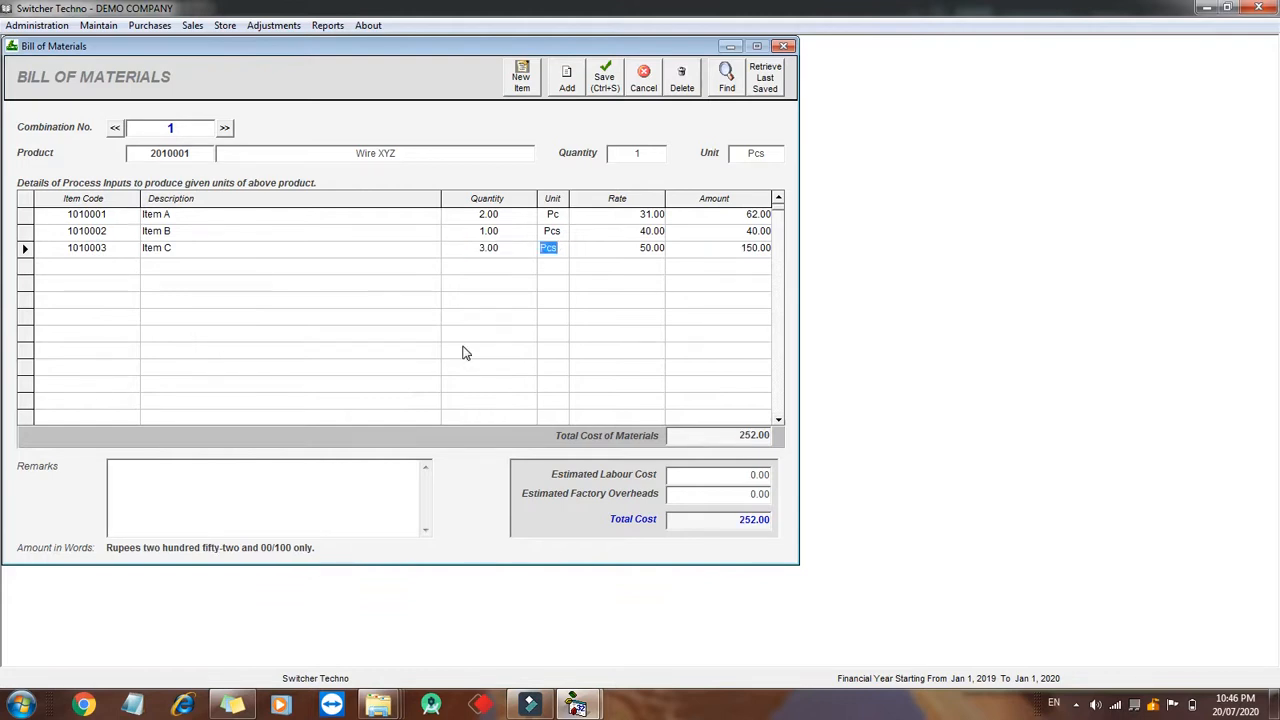
- Set the estimated labour cost to 90 and factory overheads to 10, then save the bill of materials
click(697, 474)
text(90)
key(Tab)
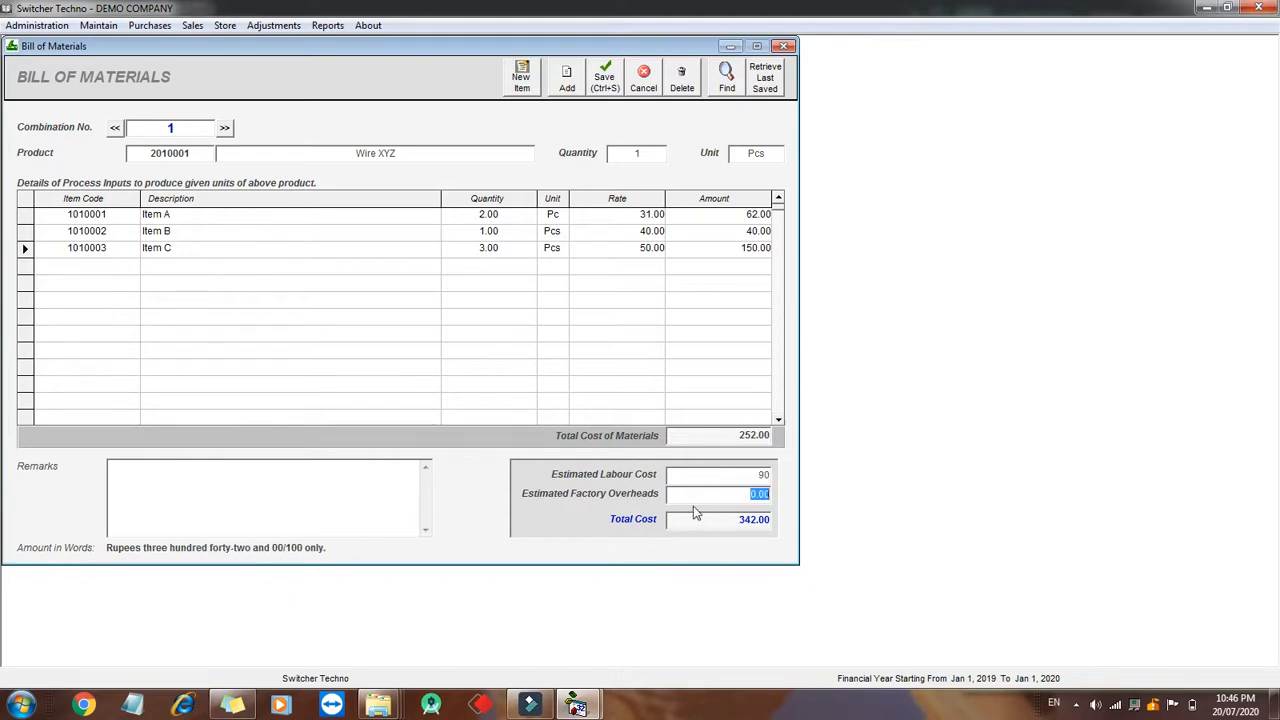
text(10)
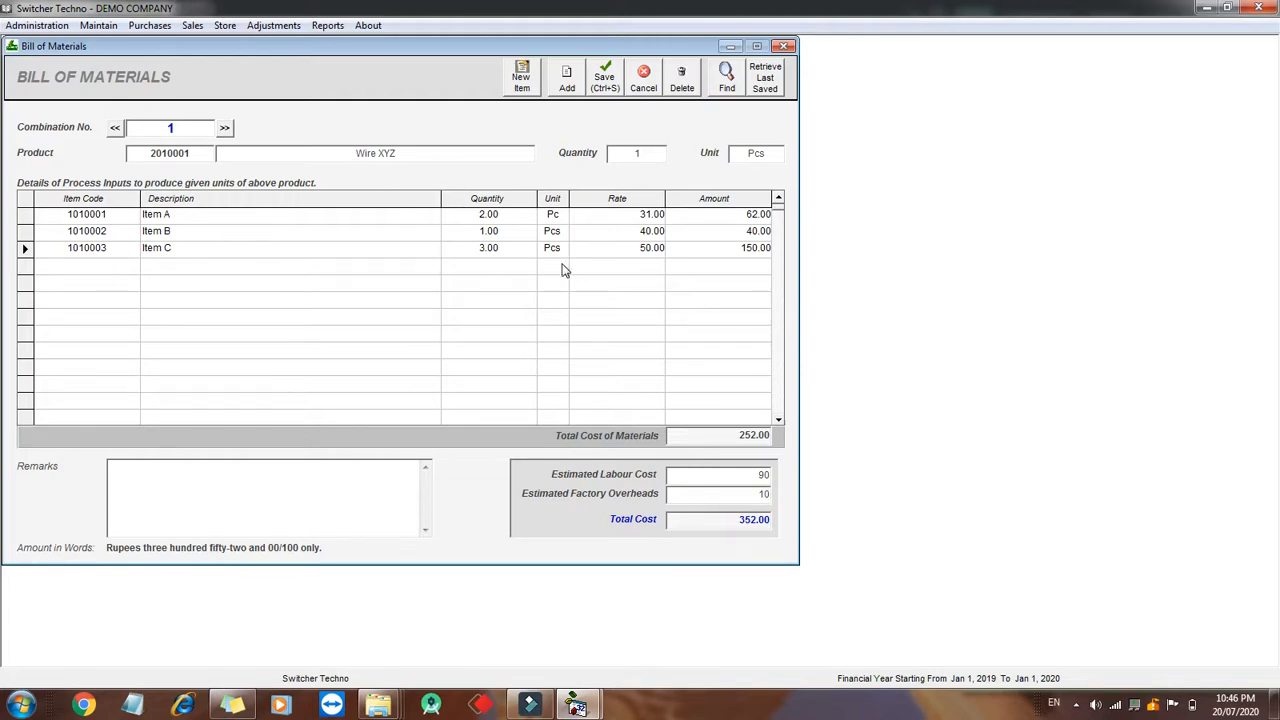
click(728, 525)
double_click(745, 524)
double_click(747, 529)
double_click(747, 528)
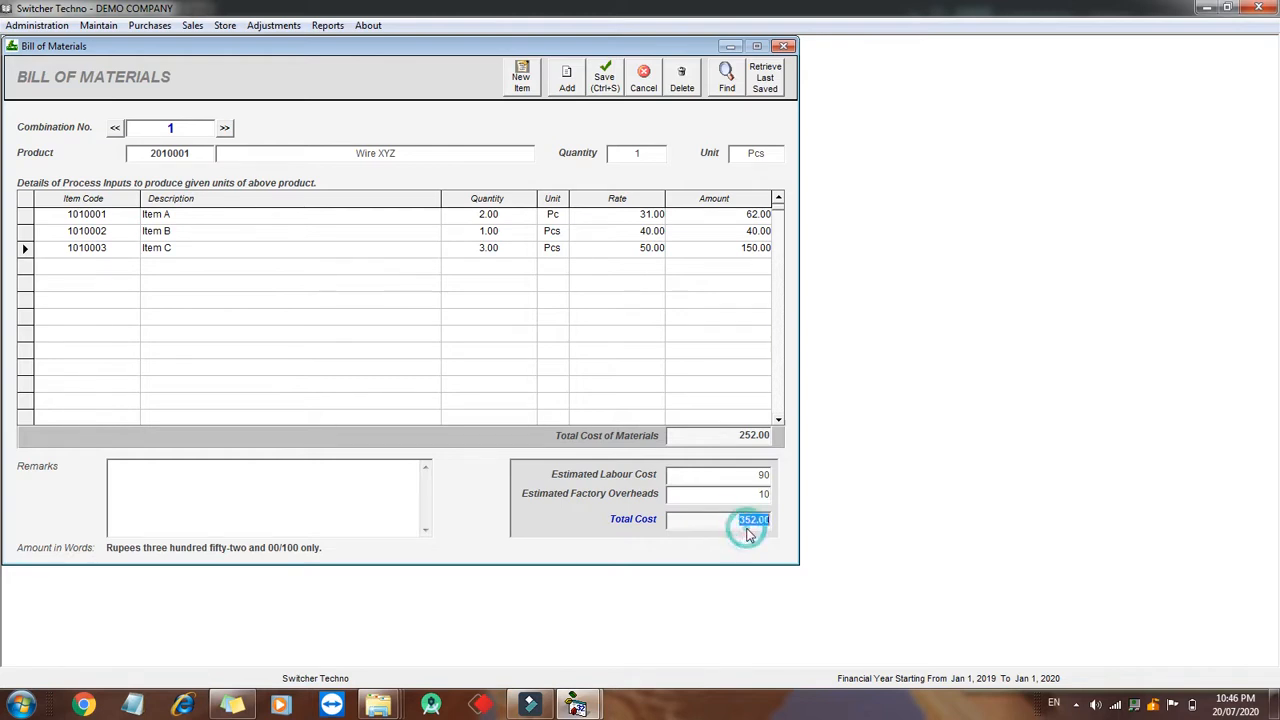
click(606, 88)
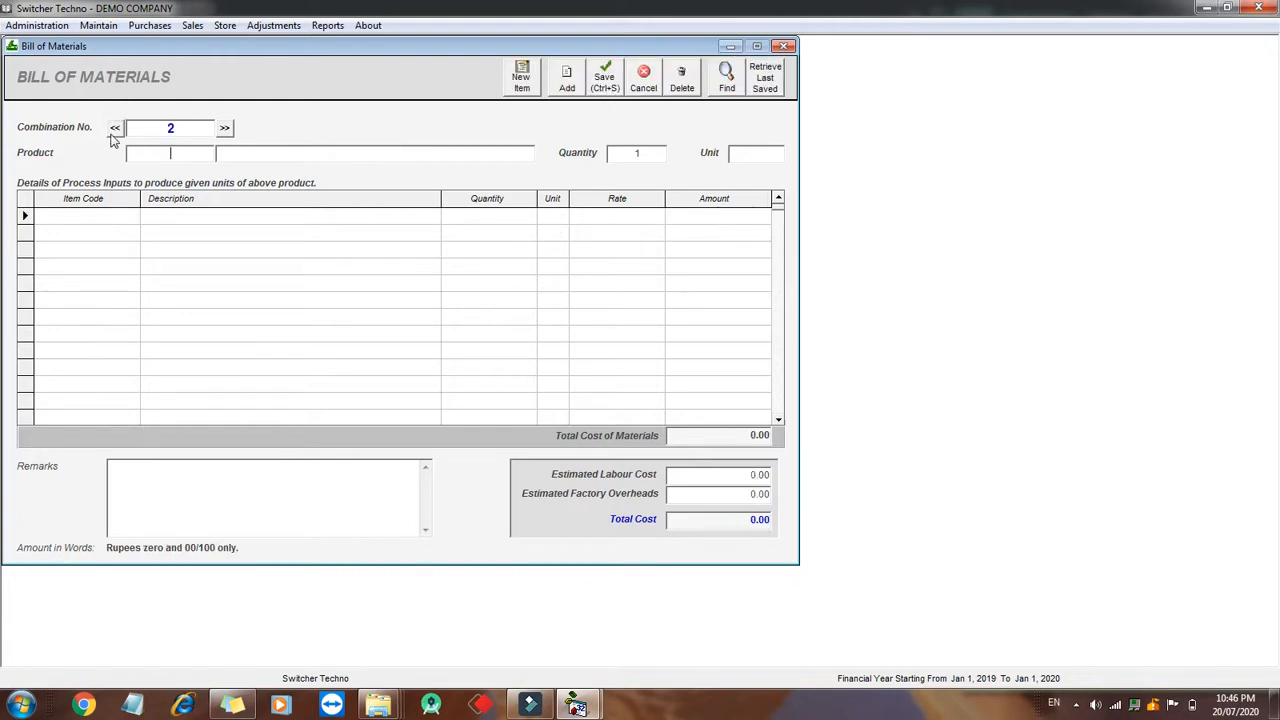
- Open Production and Assembly and enter Wire XYZ as the finished product with quantity 100
click(214, 30)
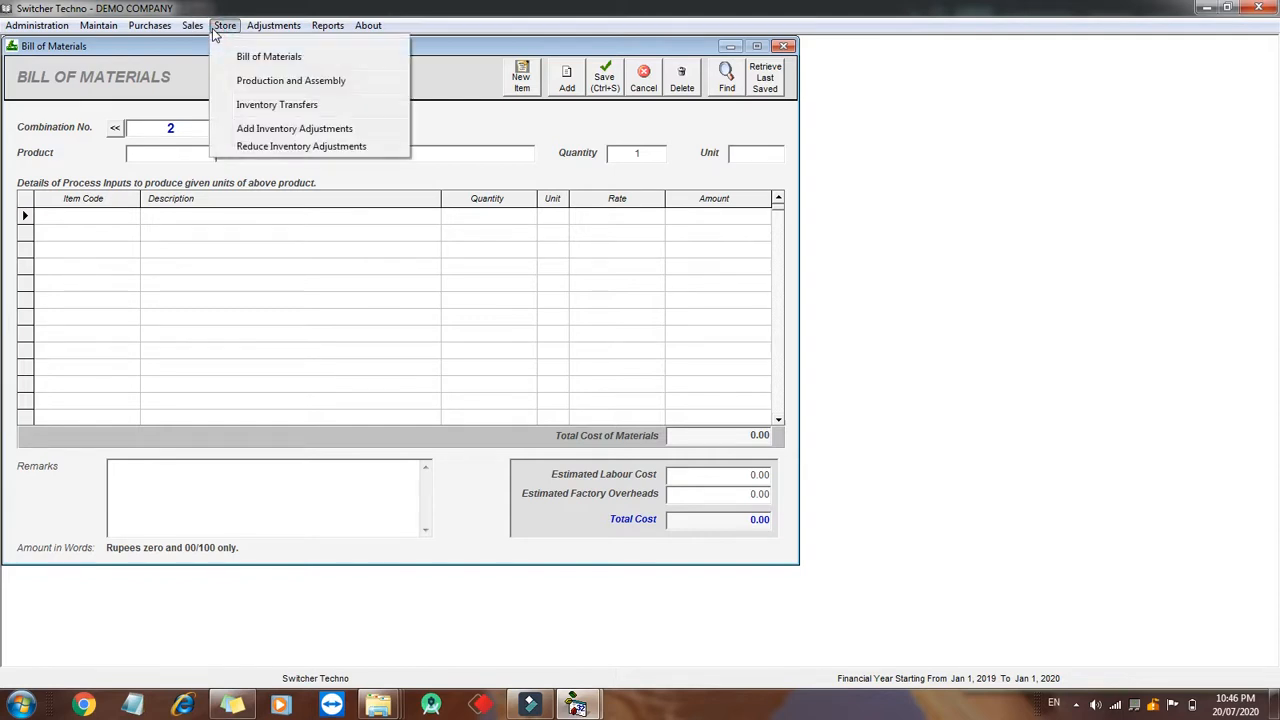
click(240, 82)
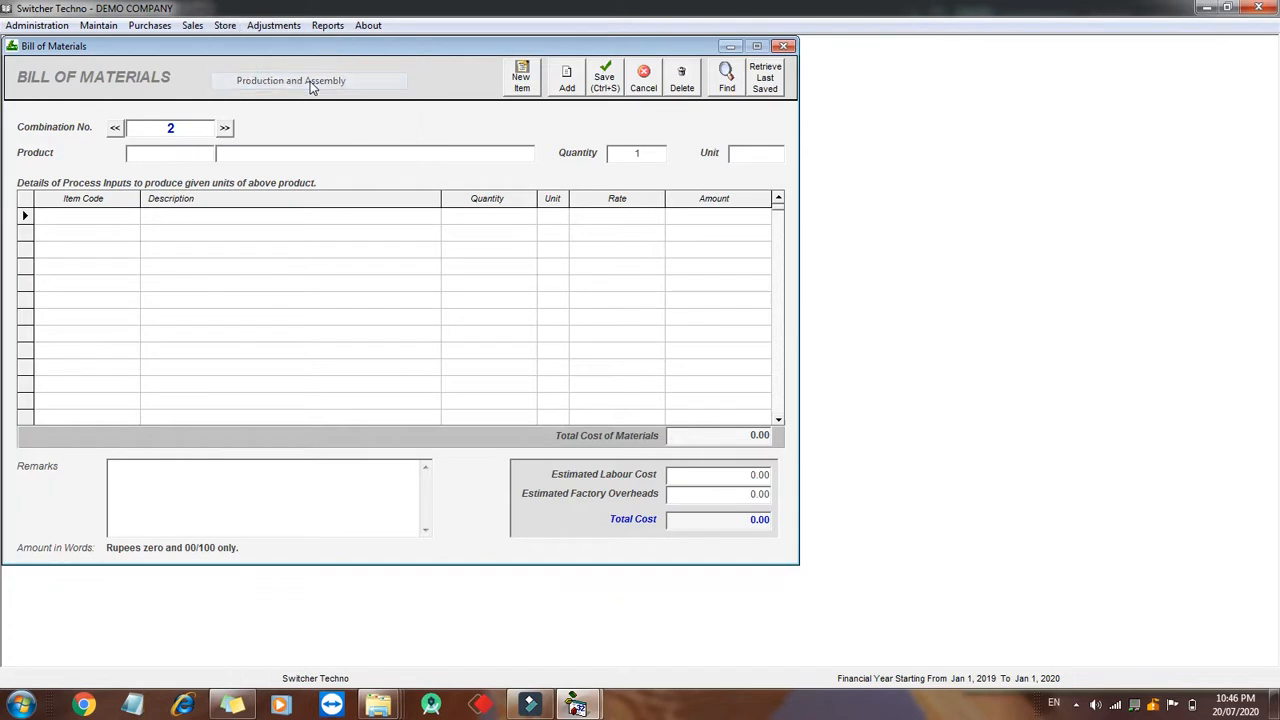
click(131, 267)
text(wi)
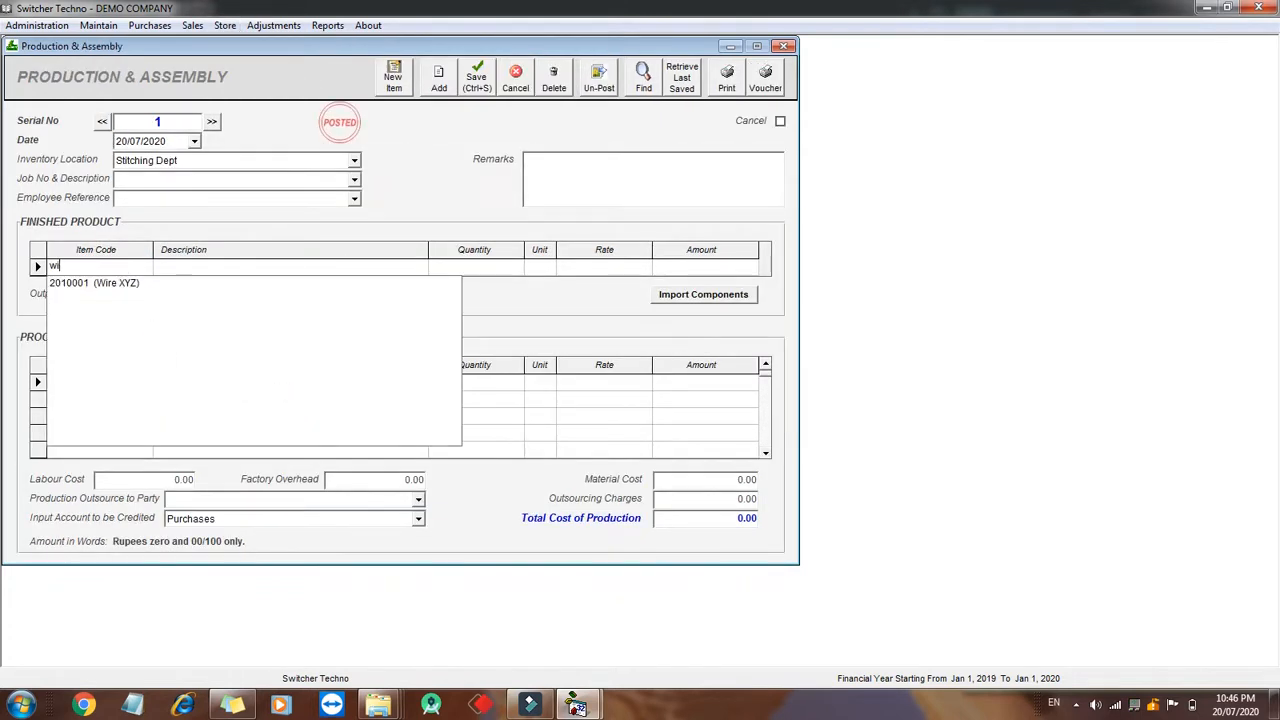
key(Down)
key(Return)
text(100)
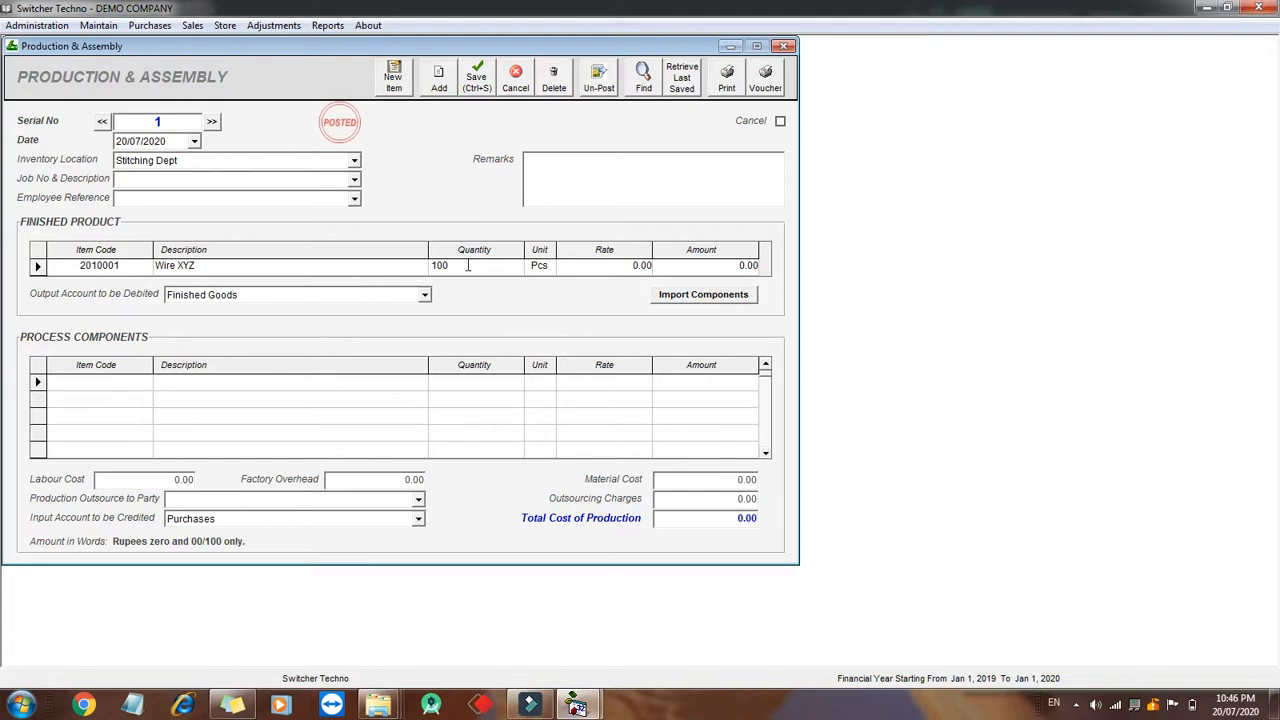
- Import the components from the bill of materials and review the component rows and their rates
click(715, 309)
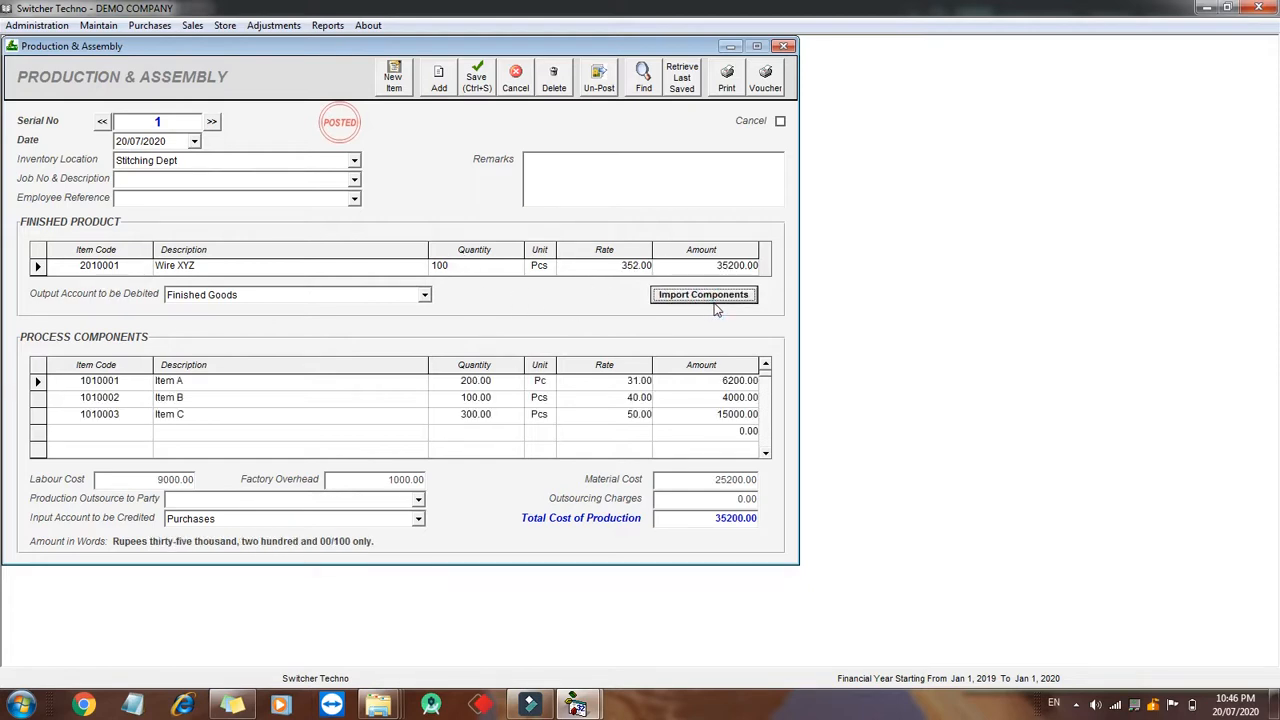
click(231, 387)
key(Tab)
key(Tab)
key(shift+Tab)
key(Down)
key(shift+Tab)
key(Tab)
key(Tab)
key(Down)
key(shift+Tab)
key(shift+Tab)
key(Tab)
key(Tab)
key(Tab)
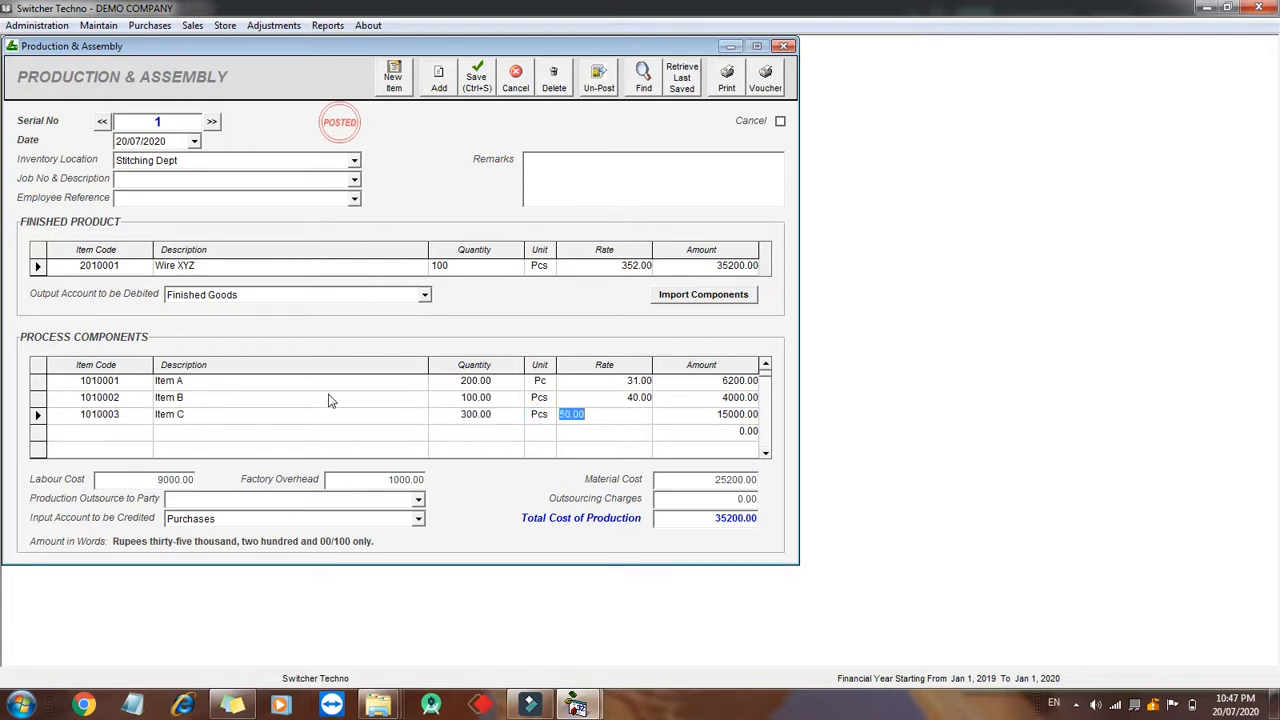
- Save the production and assembly entry, then close the Production & Assembly Note preview
click(727, 528)
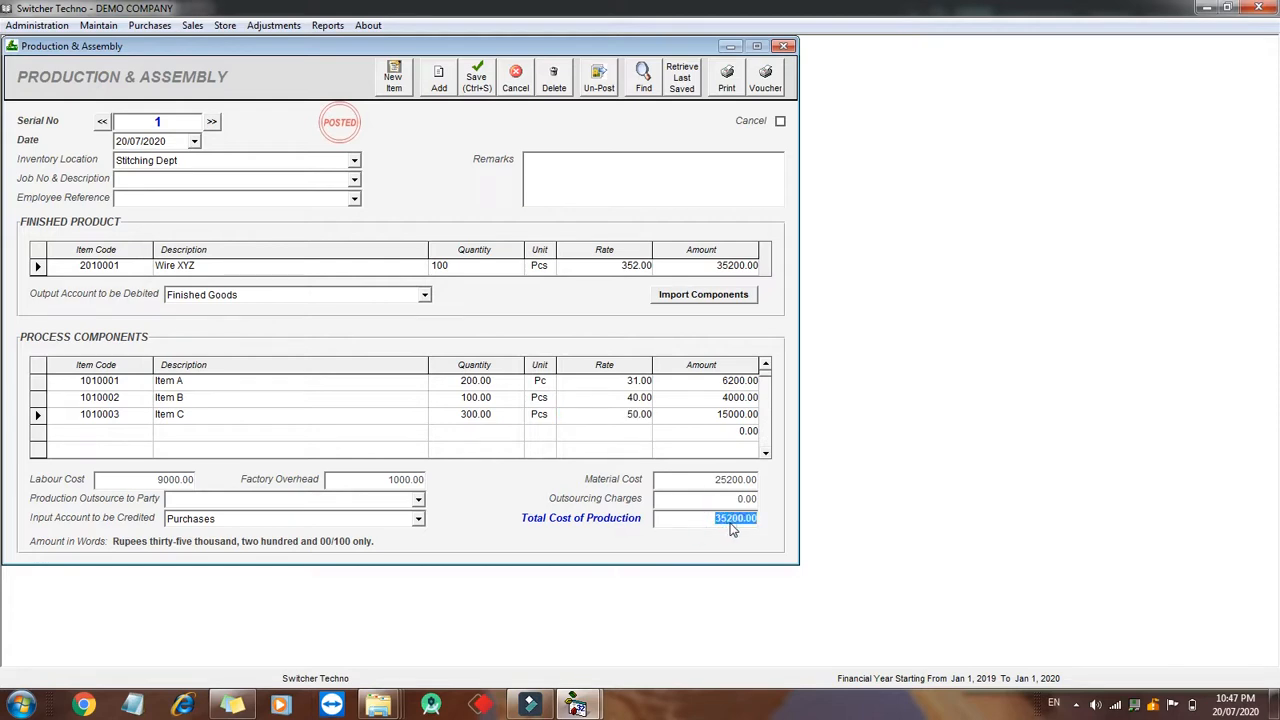
click(352, 479)
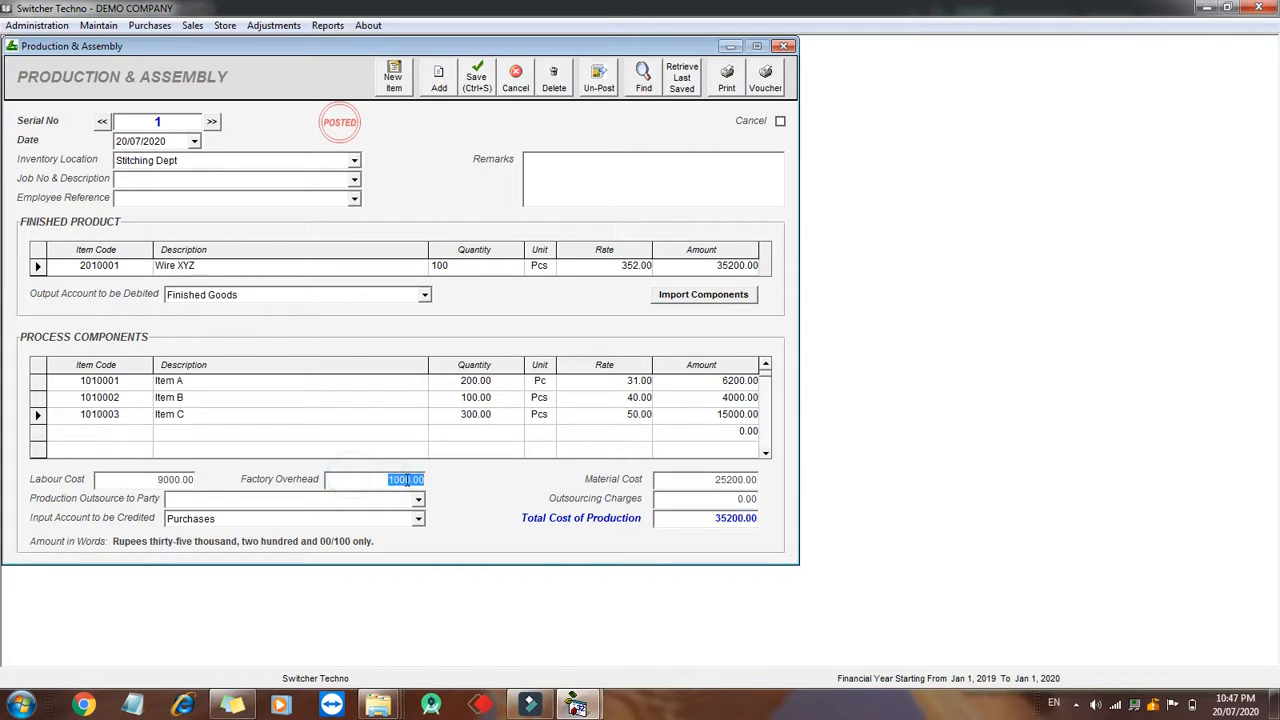
click(134, 480)
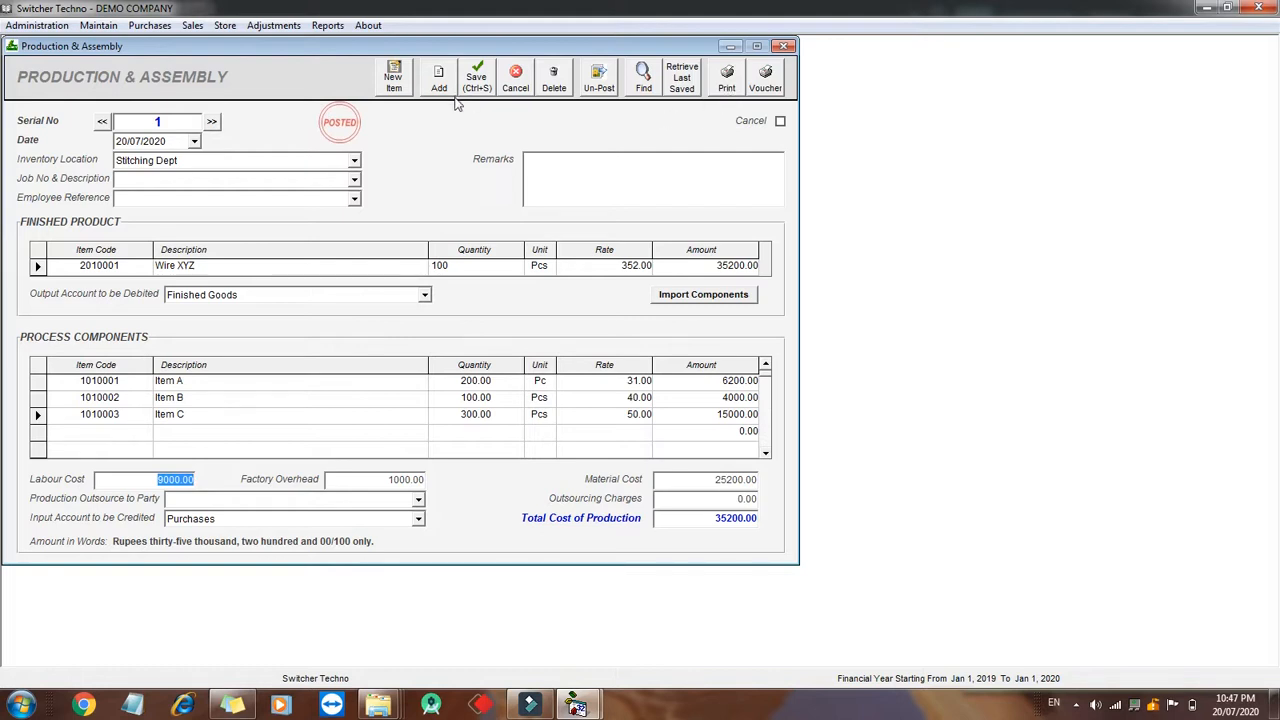
click(157, 143)
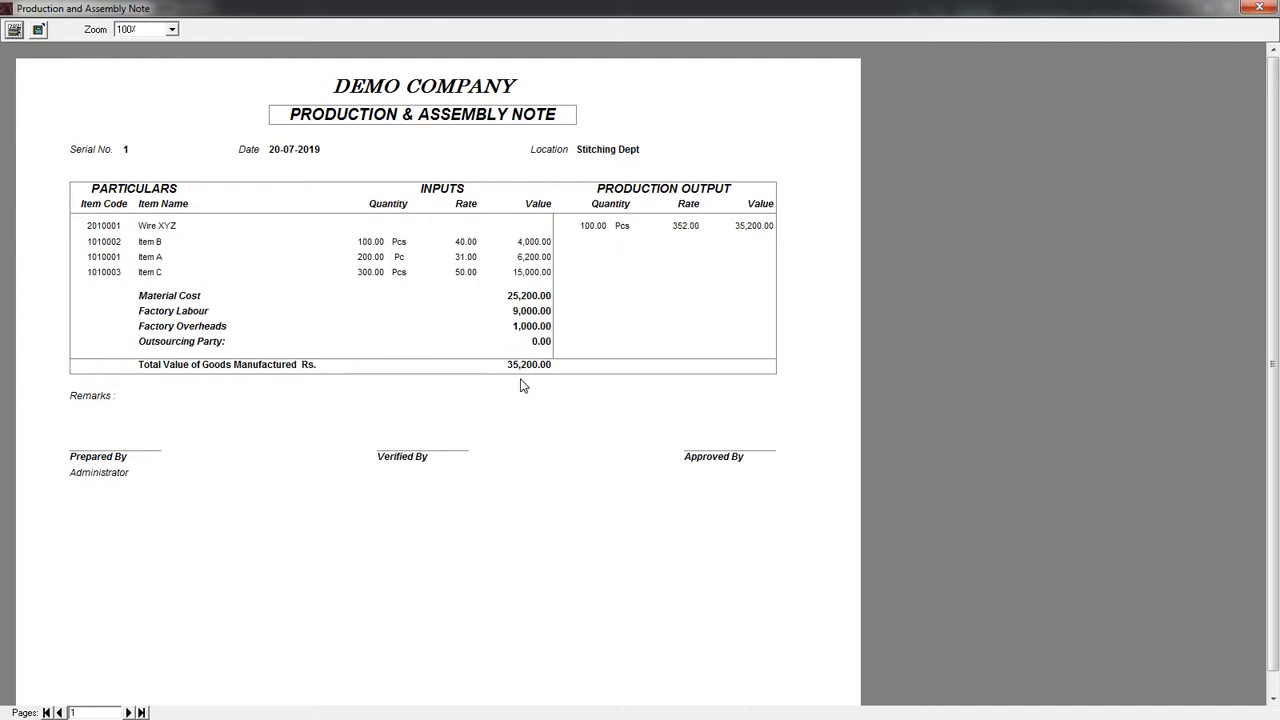
click(1260, 8)
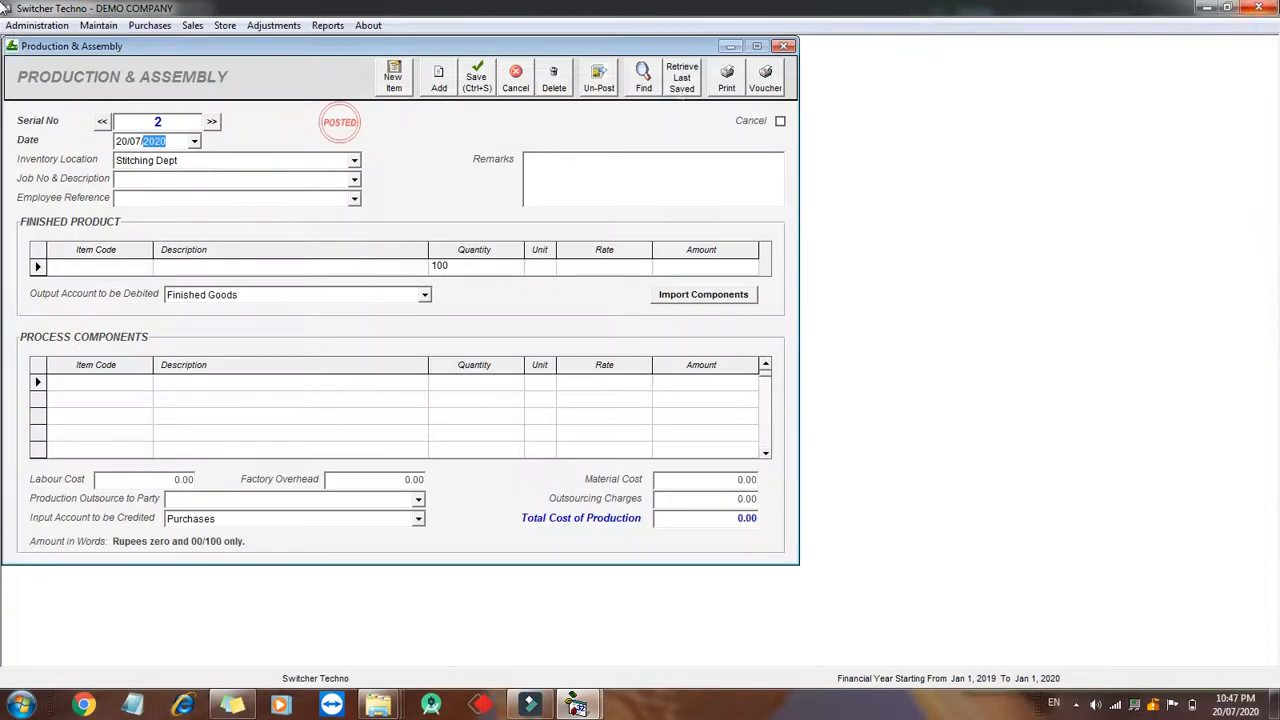
- Open Inventory Balances again and display balances for the Raw Material category
click(328, 25)
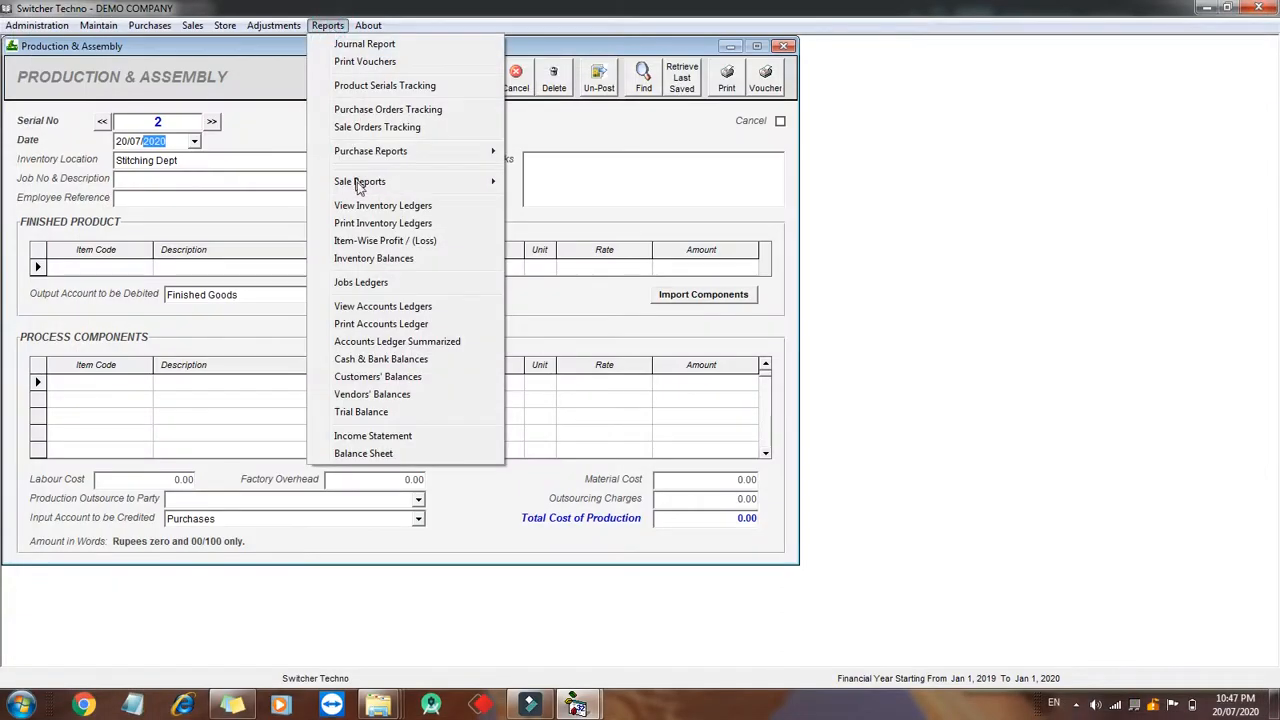
click(392, 258)
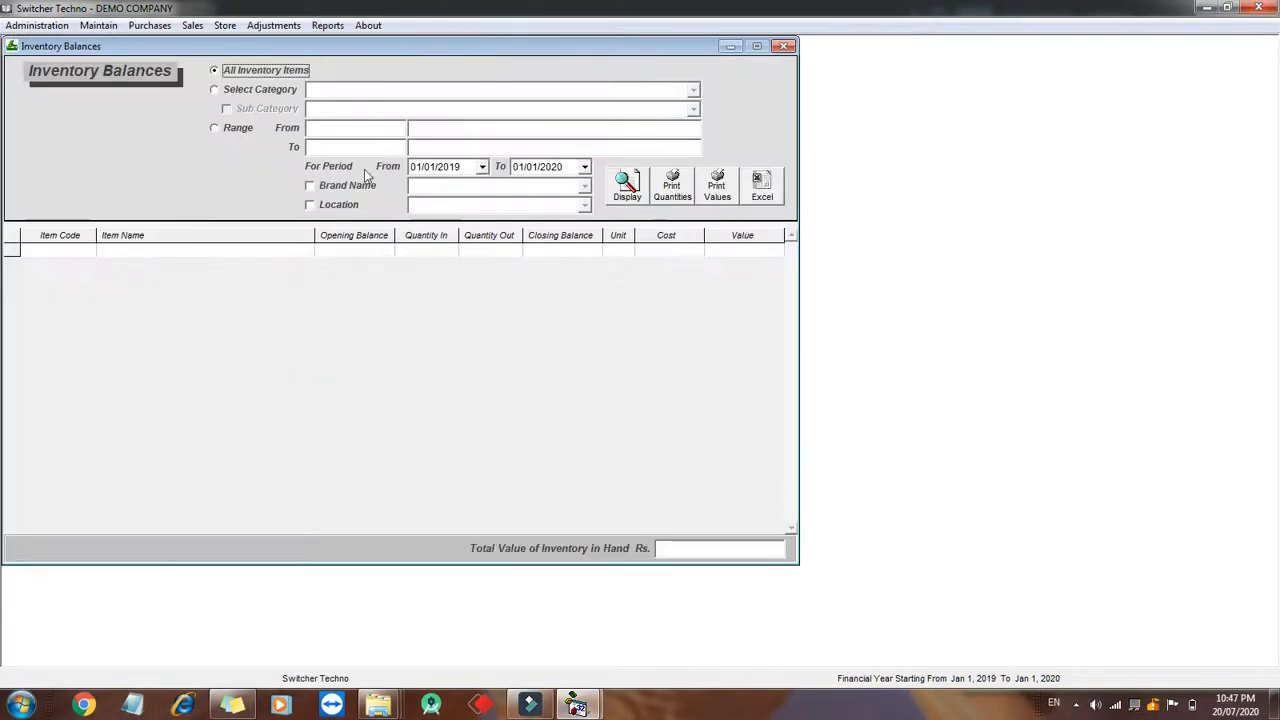
click(285, 89)
click(693, 89)
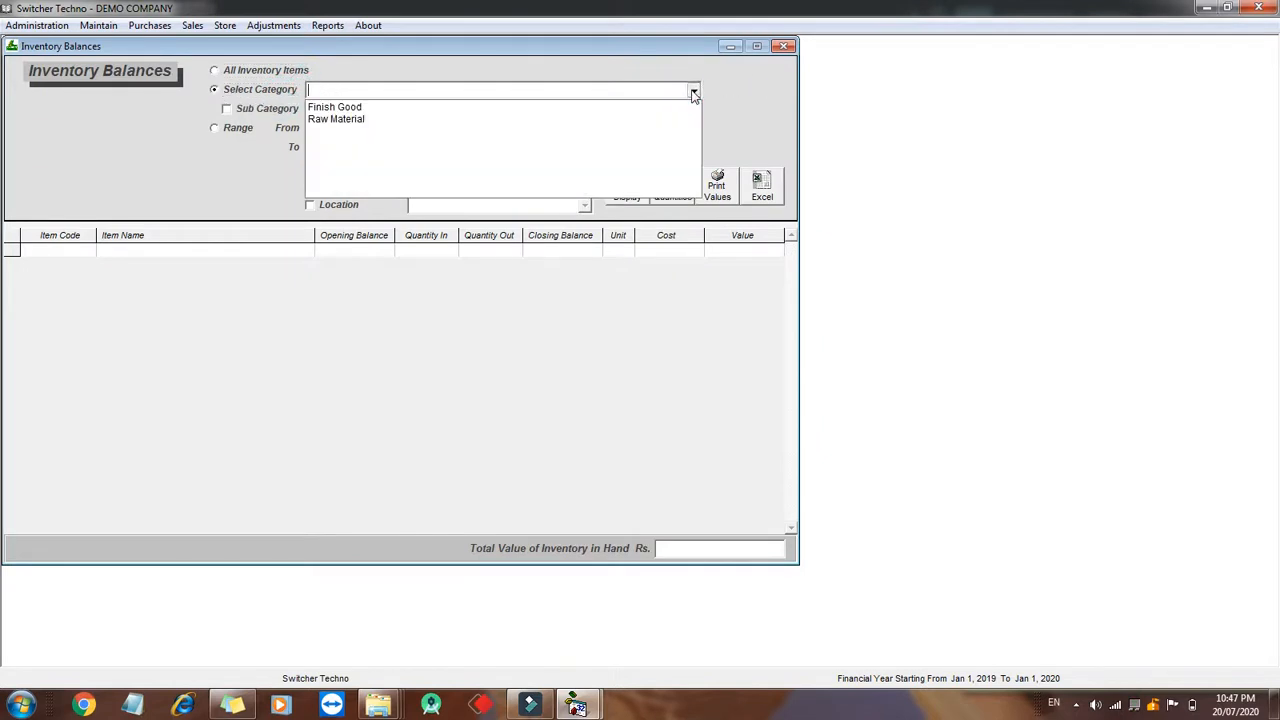
click(675, 116)
click(630, 190)
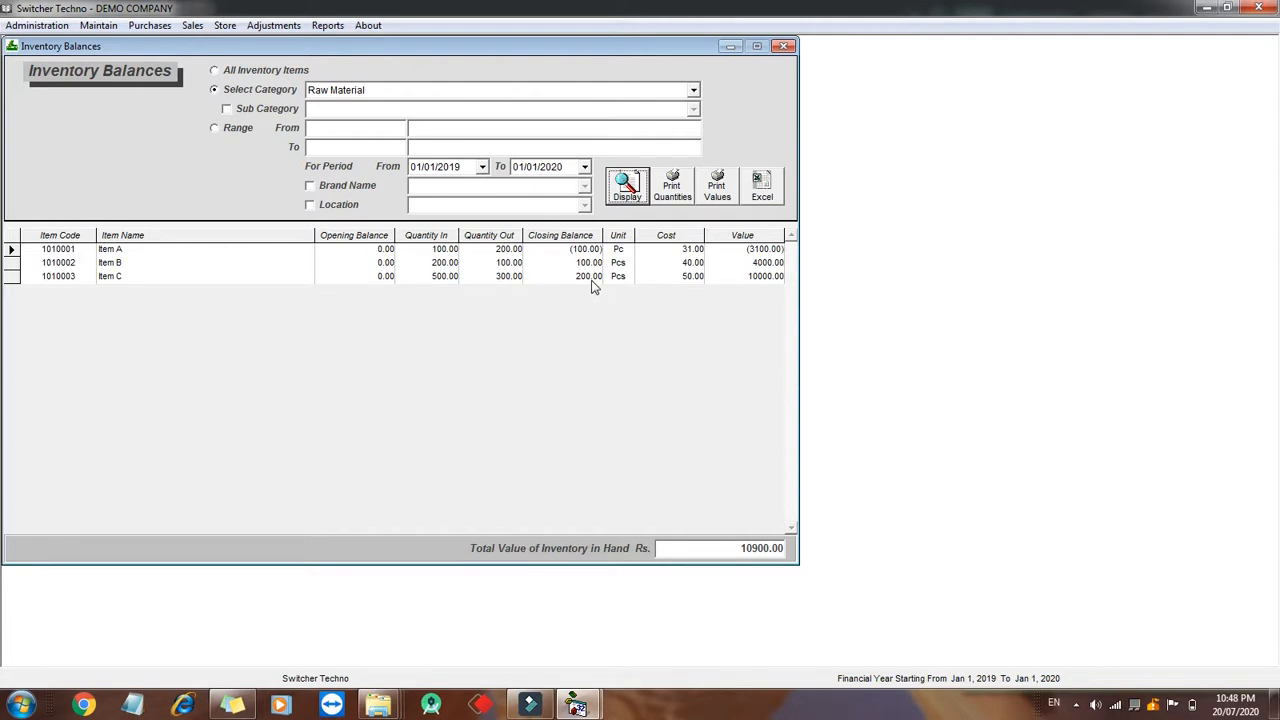
- Display inventory balances for the Finish Good category, then close the report
click(759, 557)
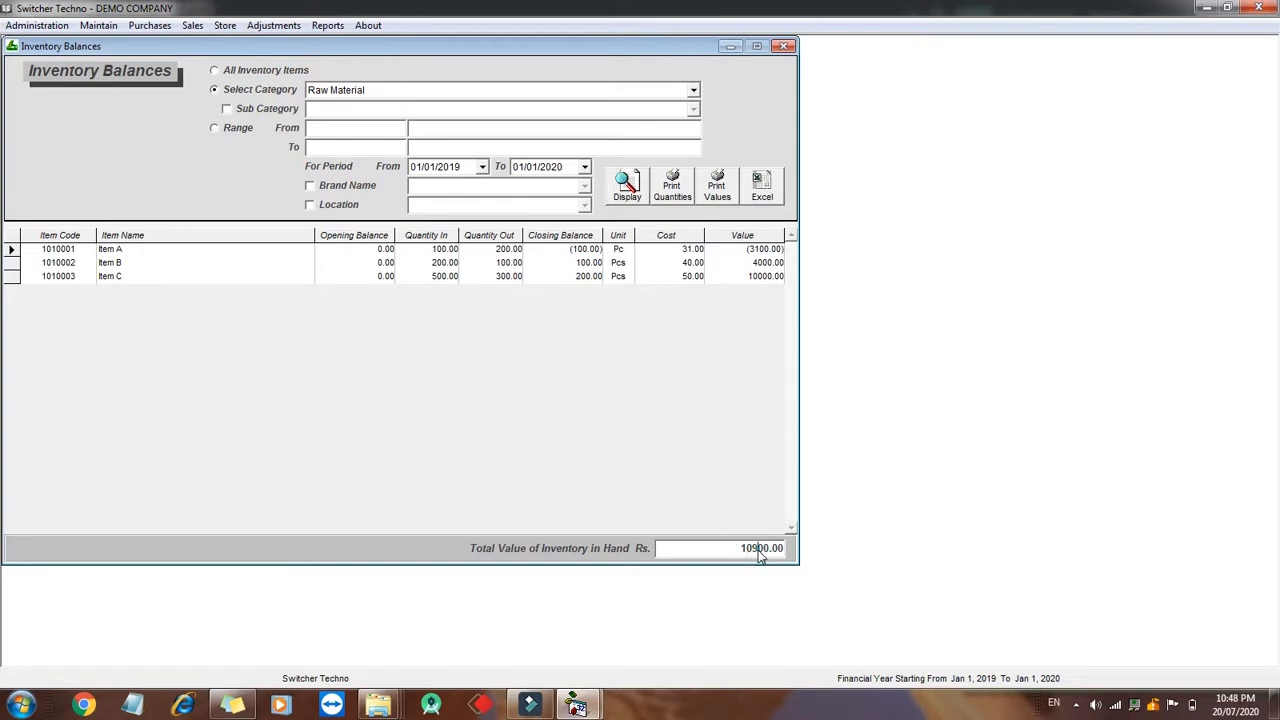
drag(755, 557, 820, 557)
click(686, 89)
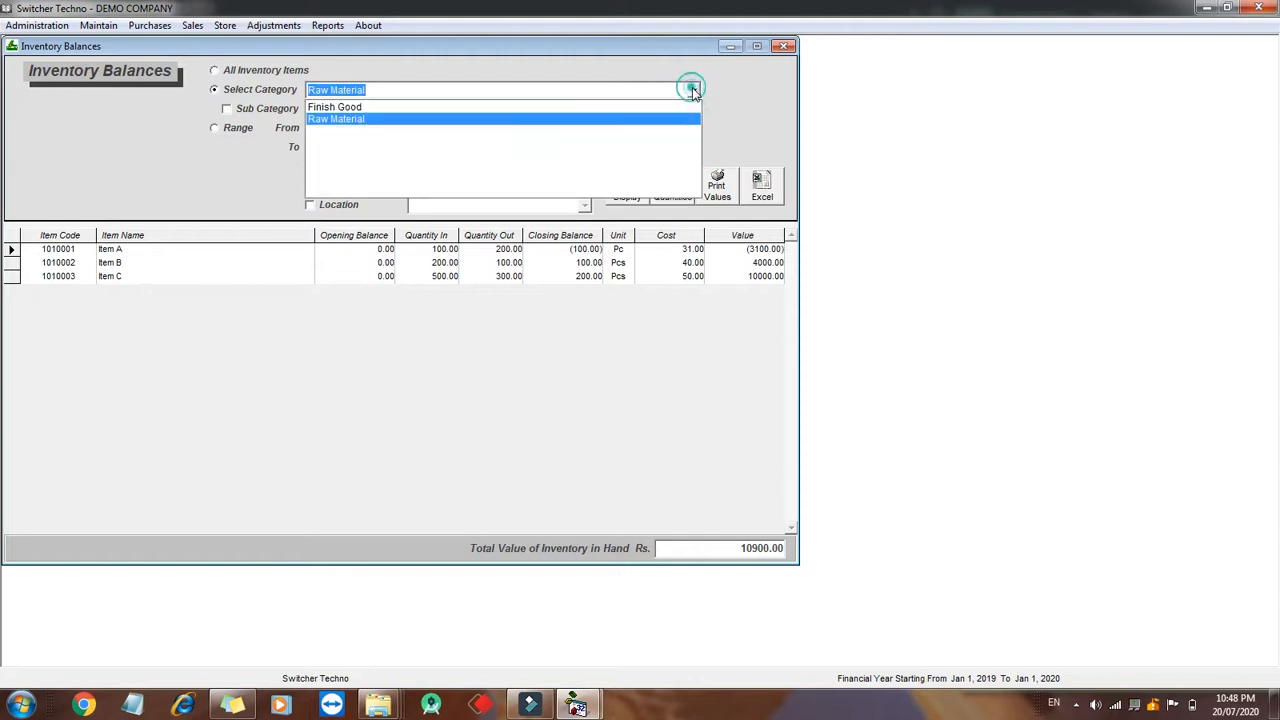
click(668, 104)
click(627, 185)
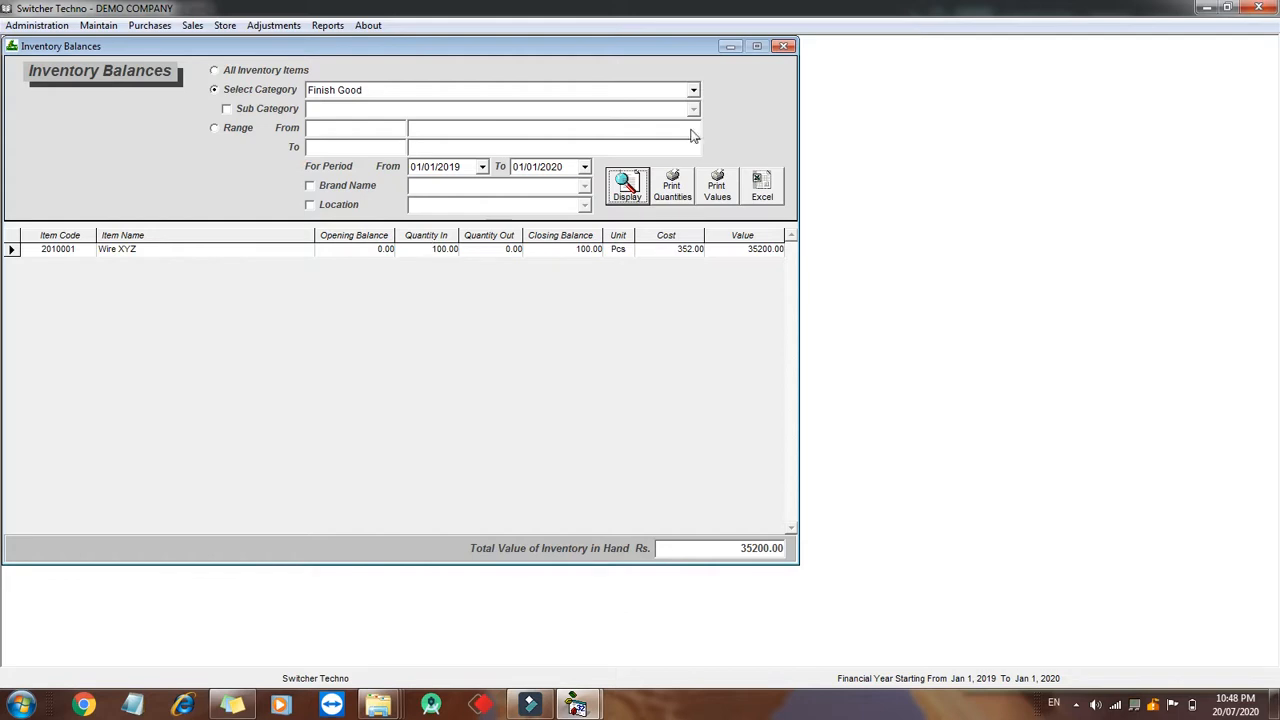
click(785, 46)
click(785, 46)
click(785, 46)
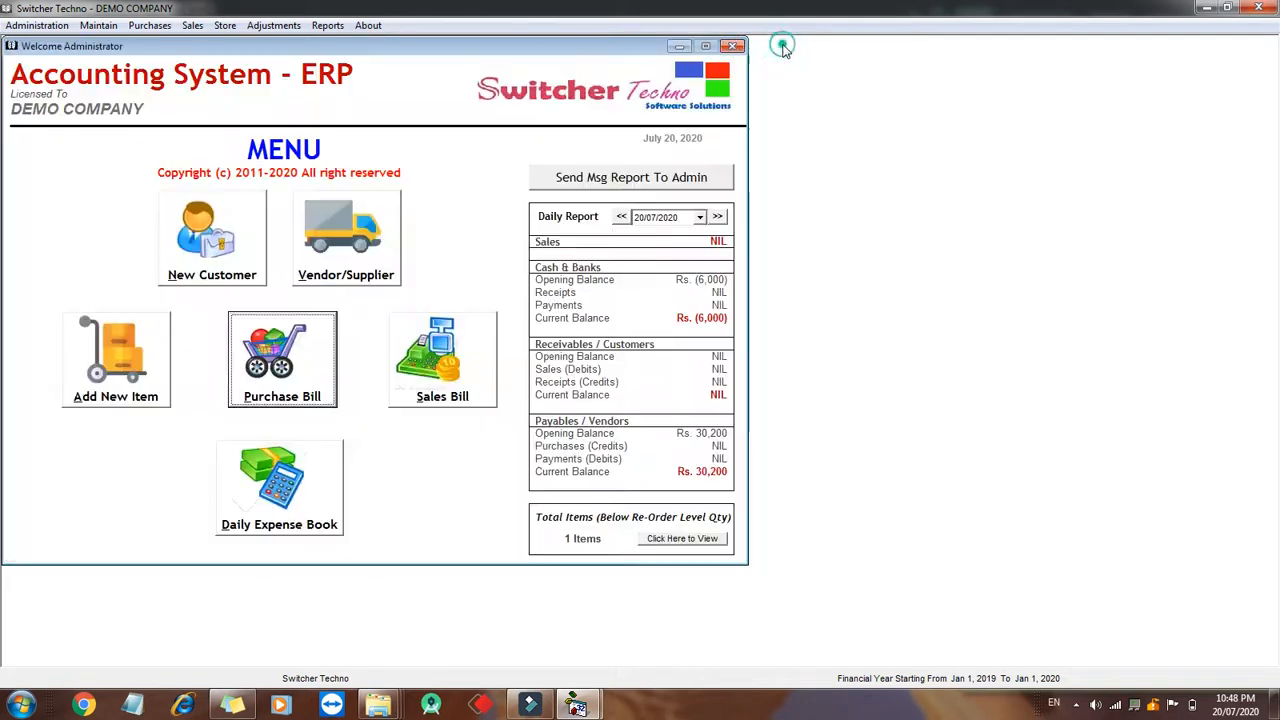
- Open a new sale invoice and select YOSUF MOBILE as the customer
click(440, 345)
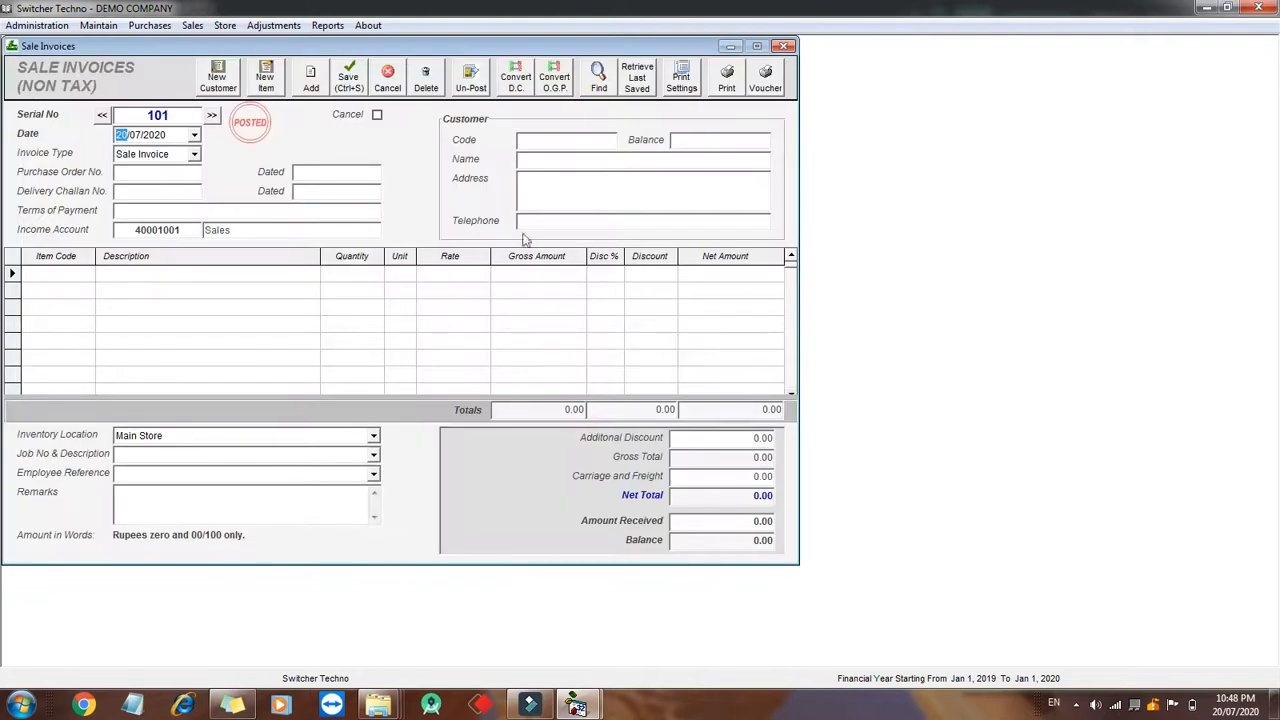
click(581, 138)
text(a)
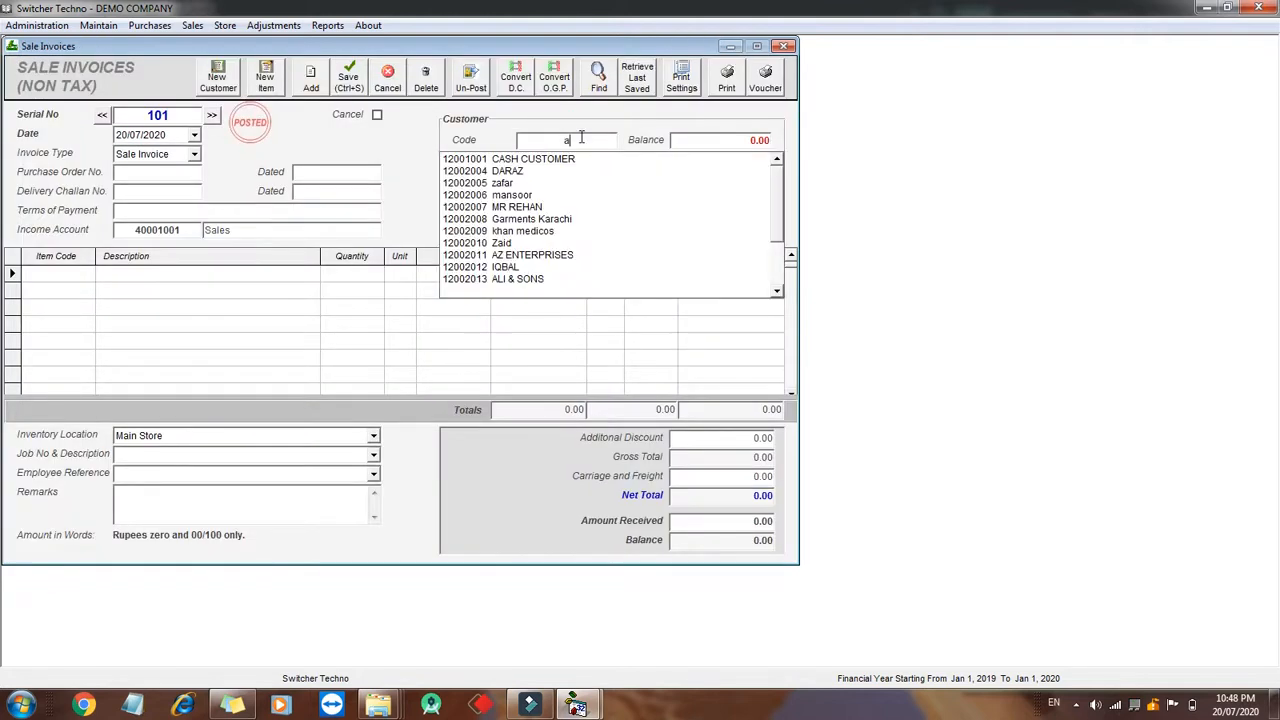
key(BackSpace)
text(y)
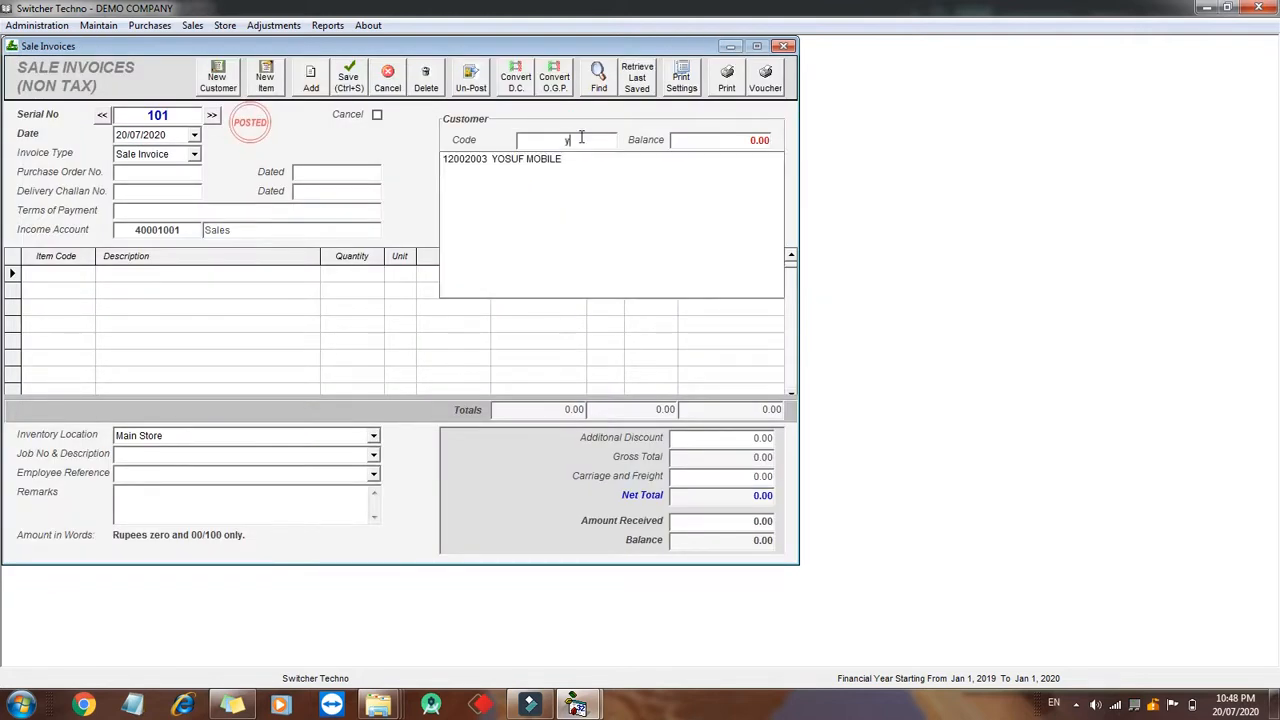
key(Down)
key(Return)
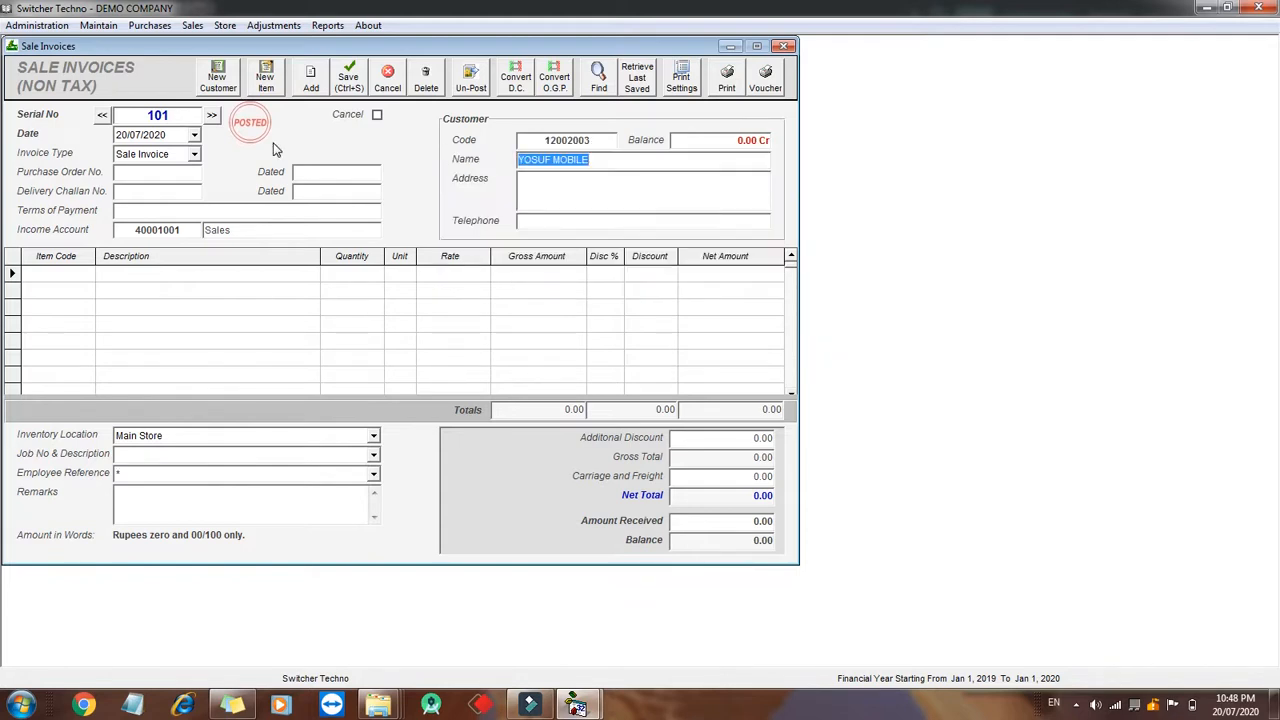
- Add an invoice line for Wire XYZ with quantity 2 at a rate of 3000
click(84, 272)
text(wi)
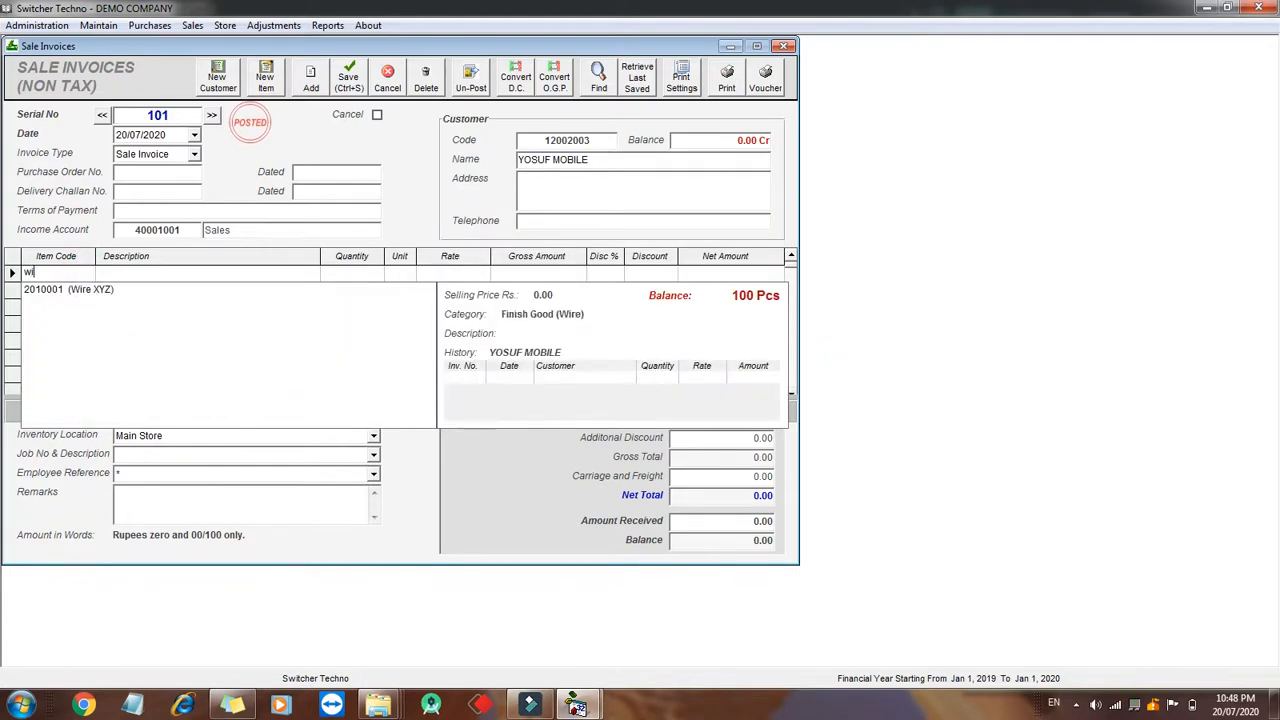
key(Down)
key(Return)
text(2)
key(Return)
text(30)
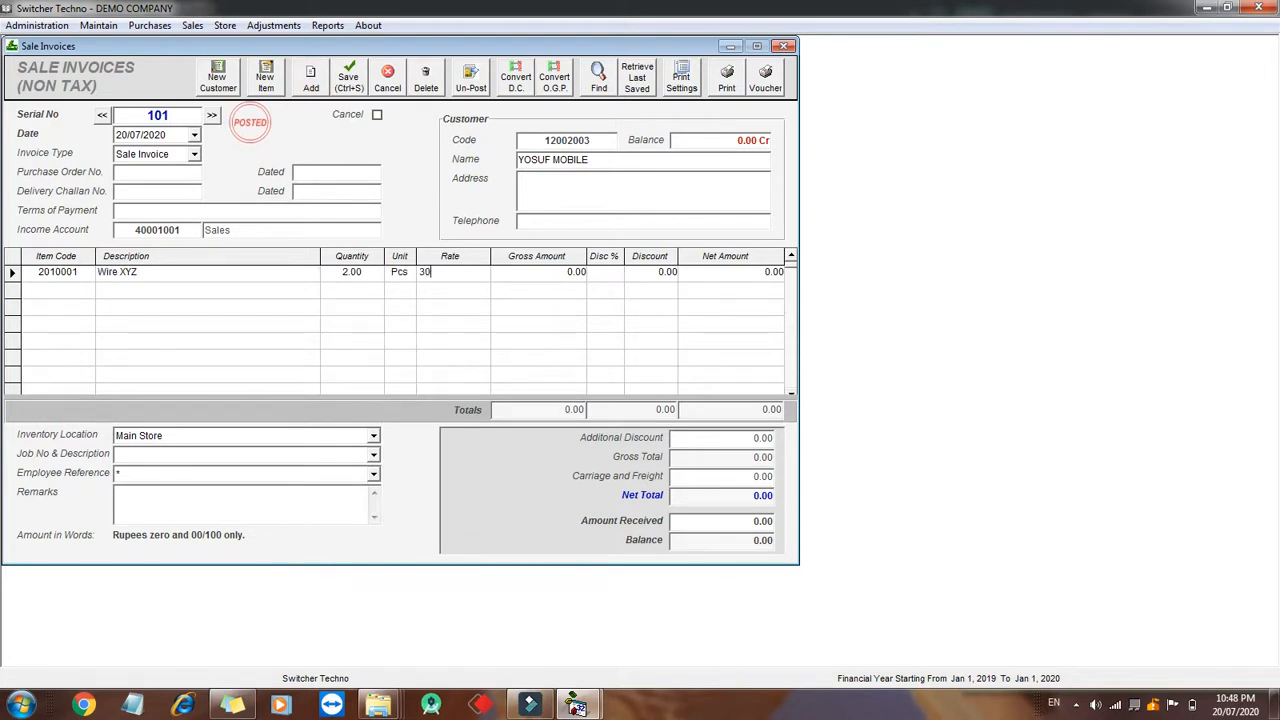
text(00)
key(Return)
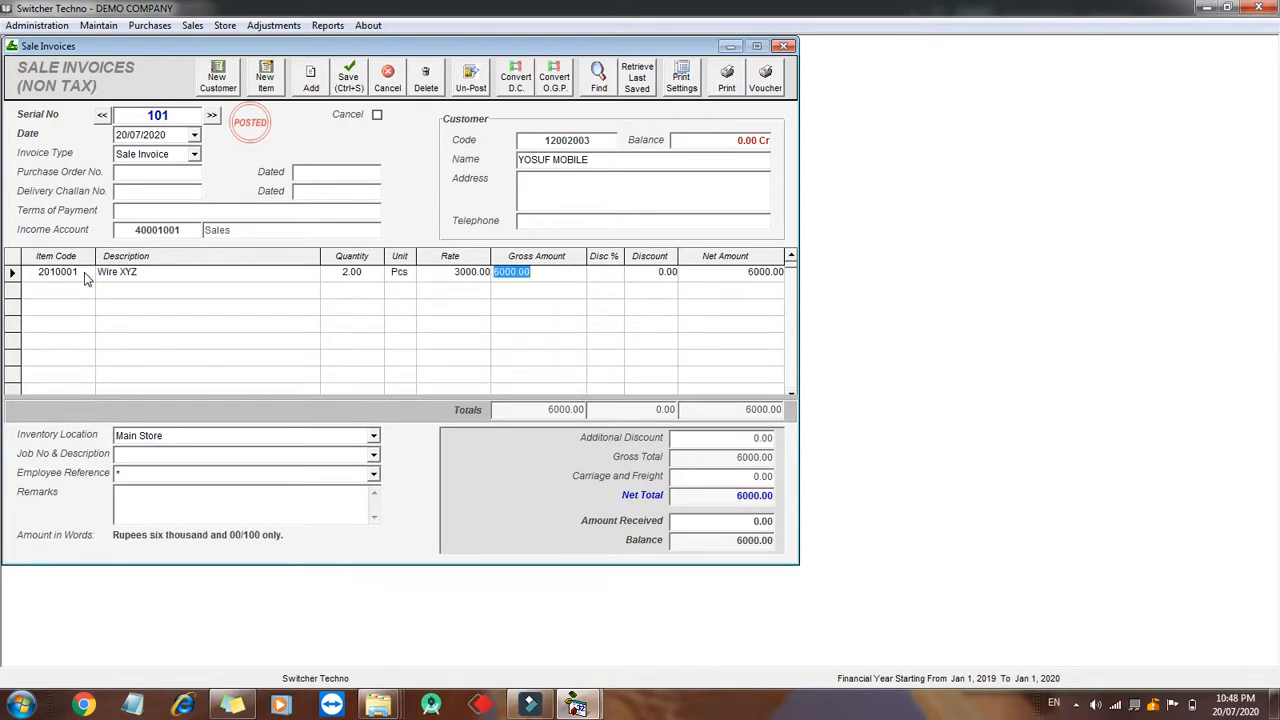
- Enter 4000 as the amount received and save the sale invoice
click(751, 524)
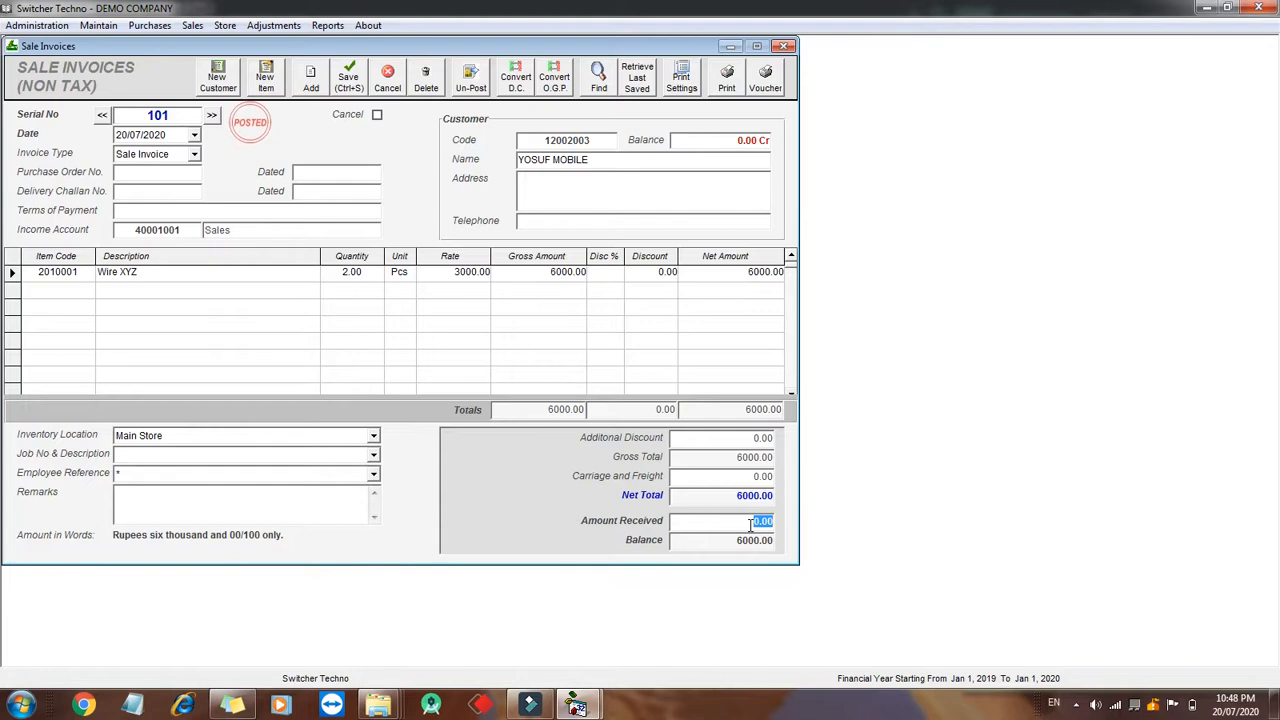
text(4000)
click(764, 545)
click(162, 135)
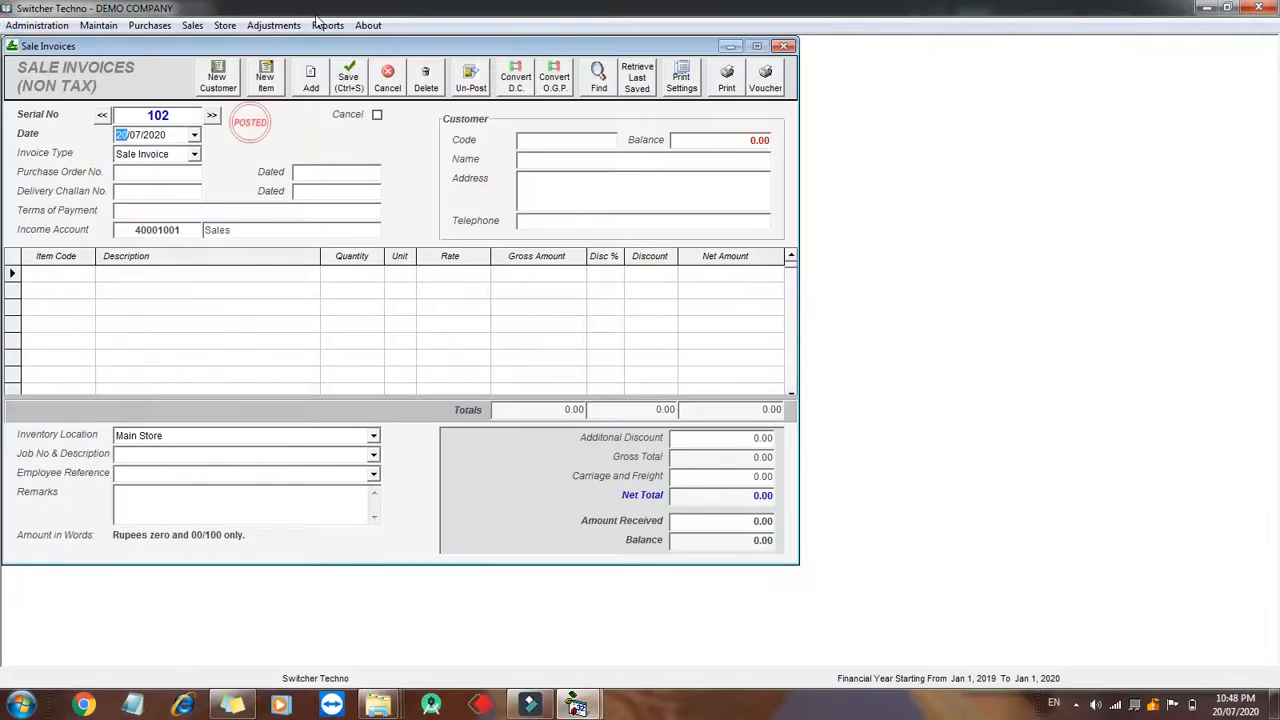
- Display the account ledger for the customer YOSUF MOBILE
click(326, 26)
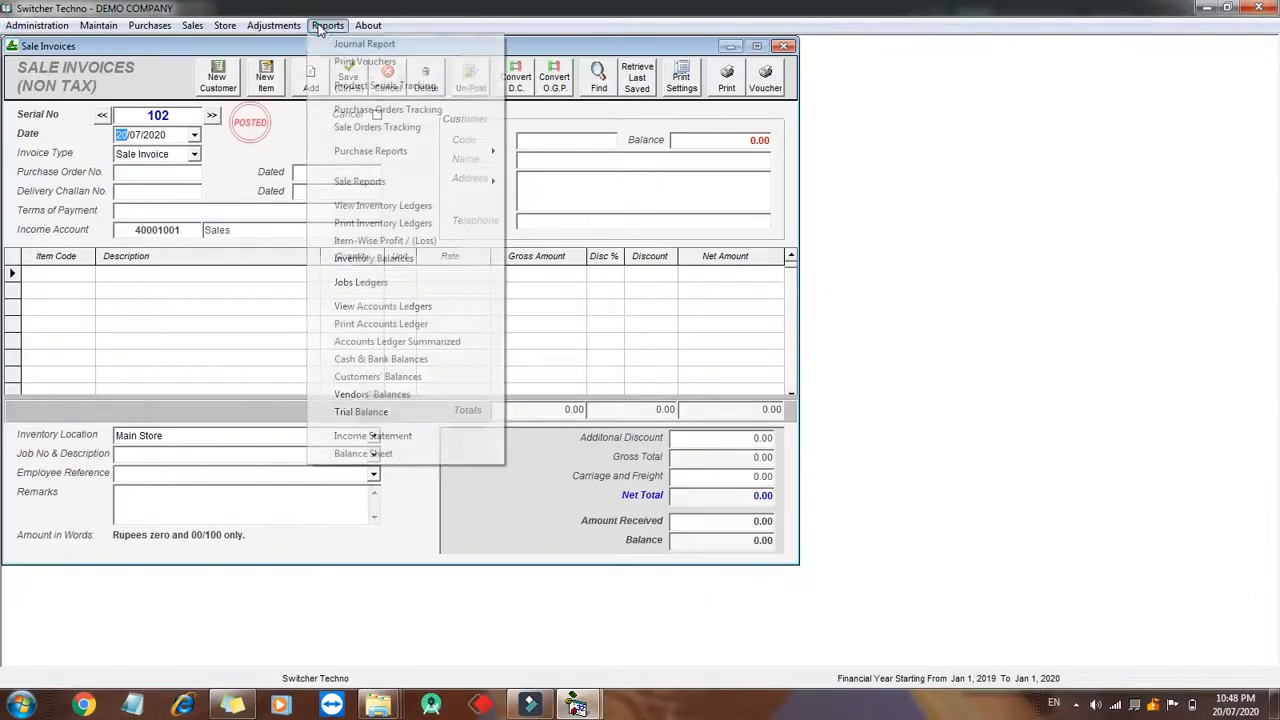
click(412, 306)
text(yo)
key(Down)
key(Return)
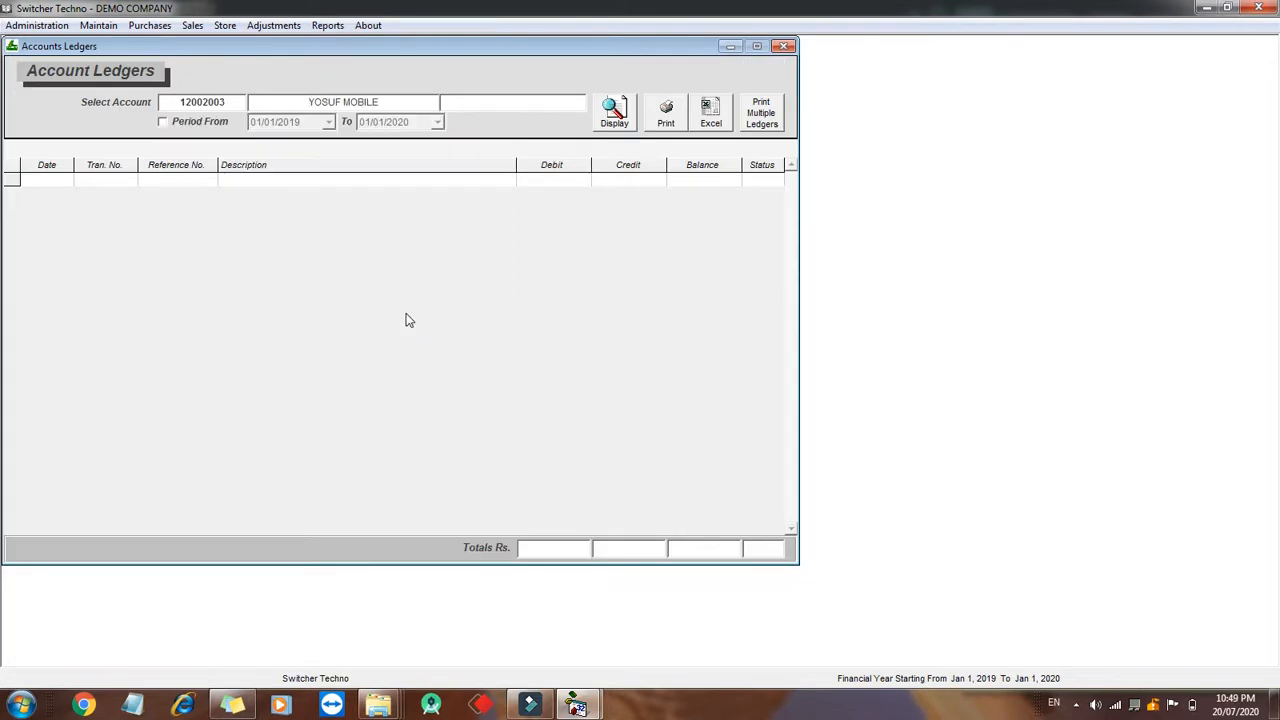
click(612, 112)
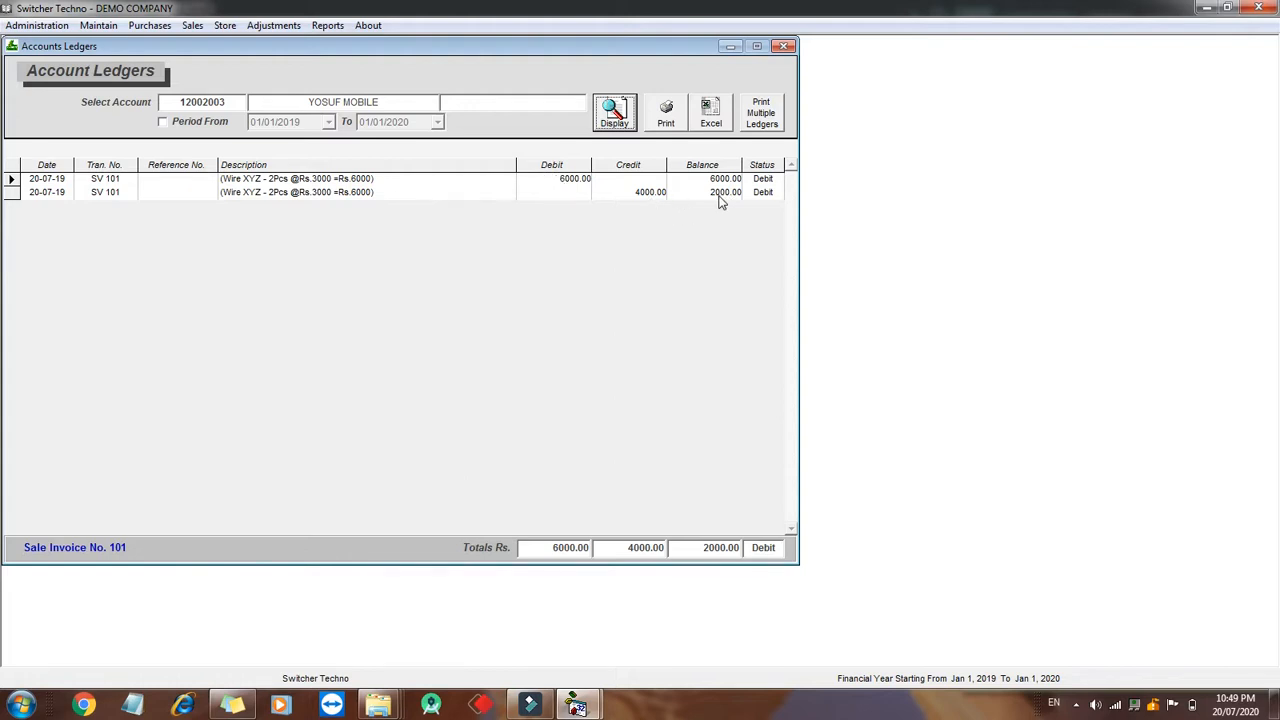
- Close the open windows and display inventory balances for the Finish Good category again
click(785, 46)
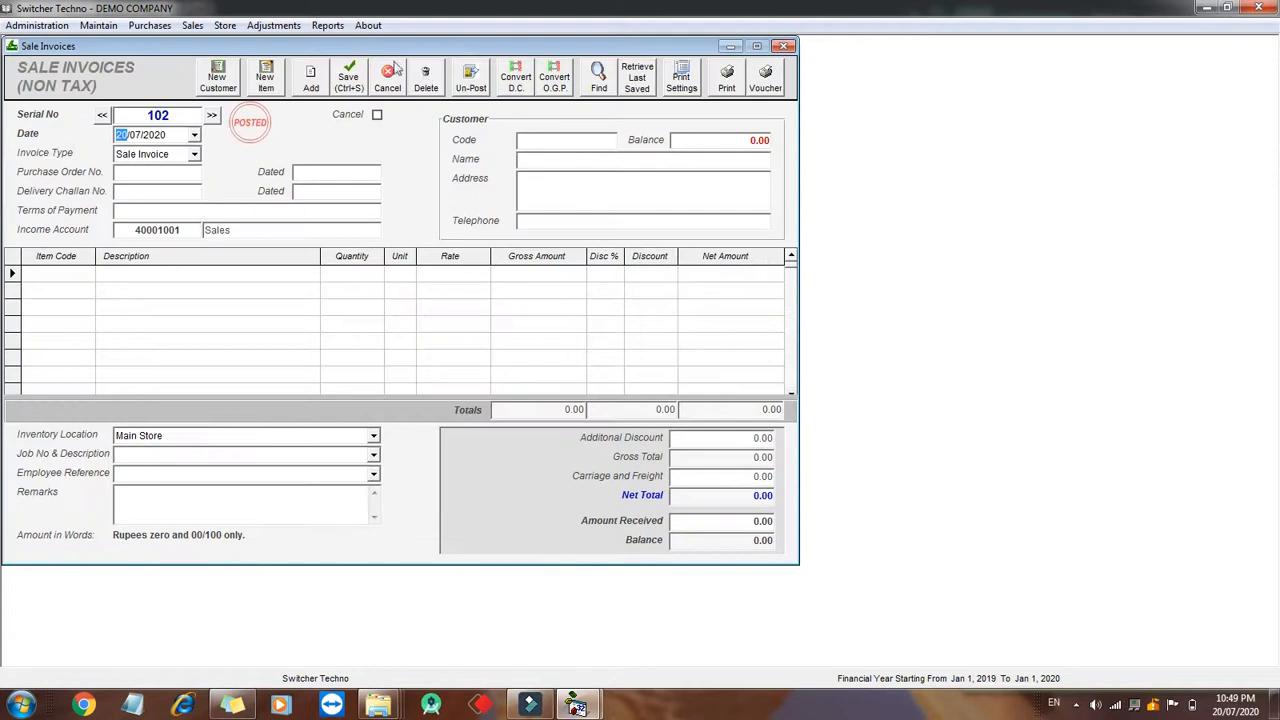
click(785, 46)
click(327, 25)
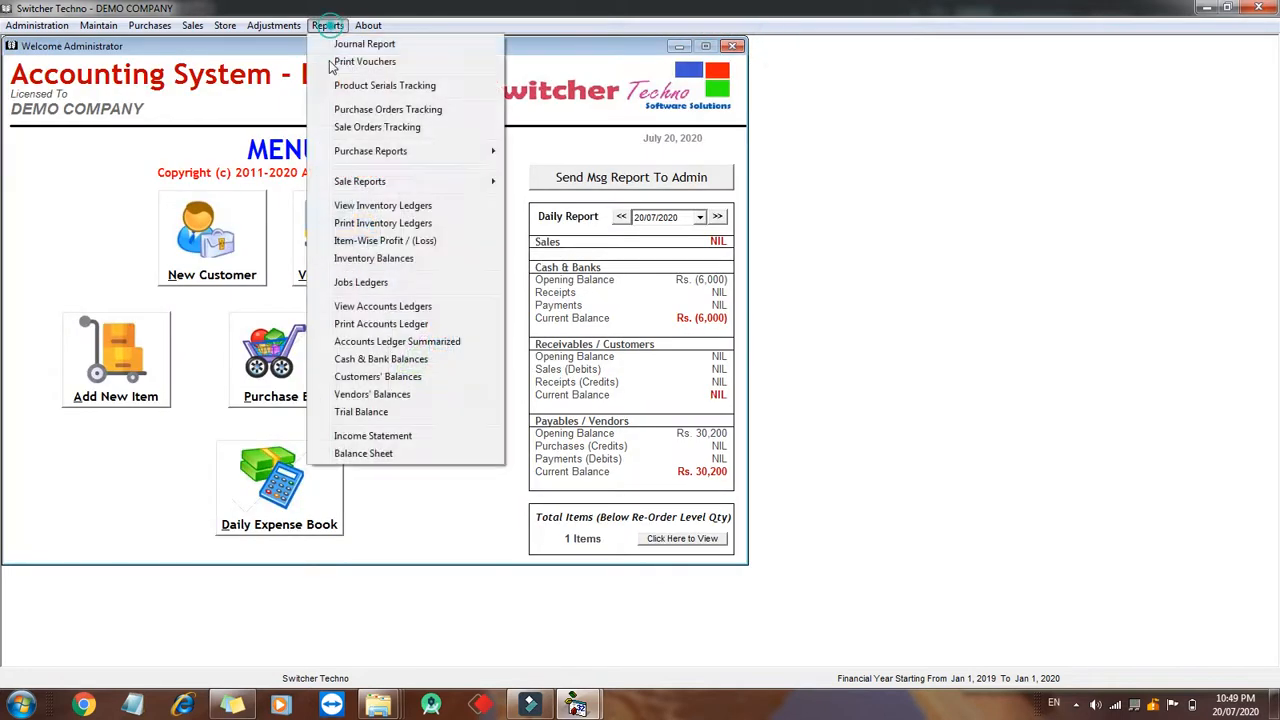
click(376, 259)
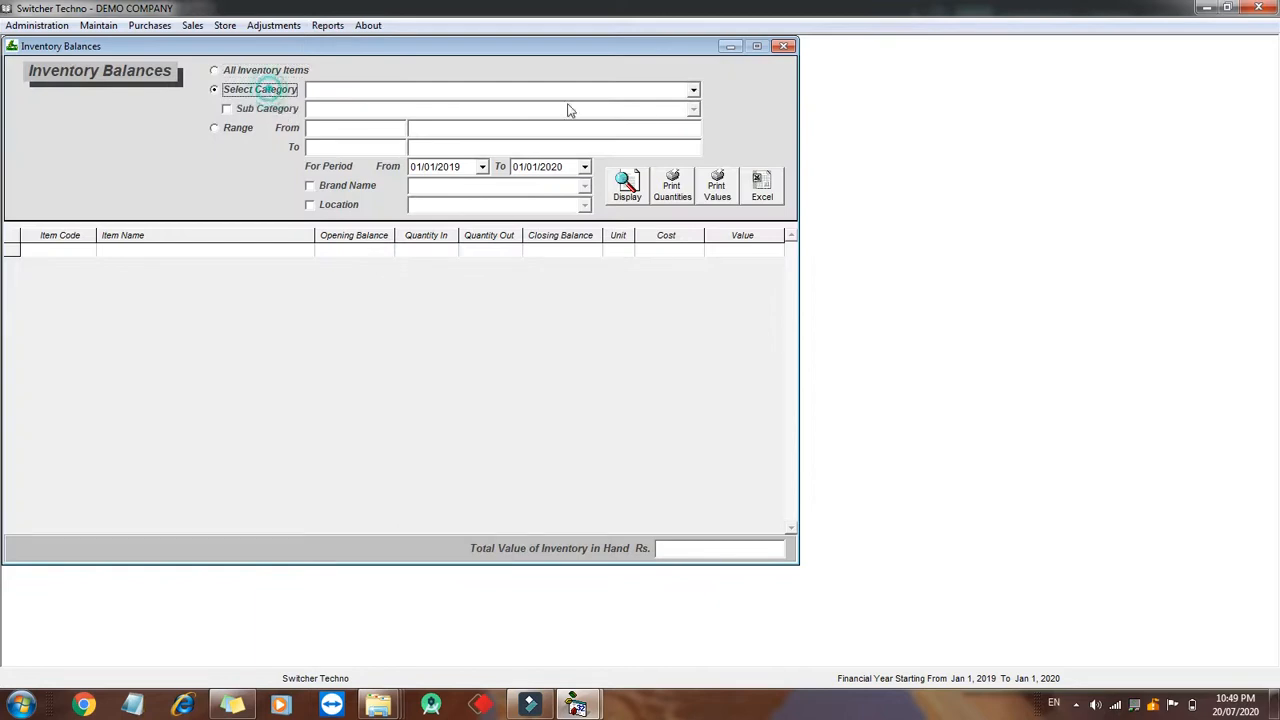
click(692, 92)
click(658, 130)
click(652, 107)
click(627, 186)
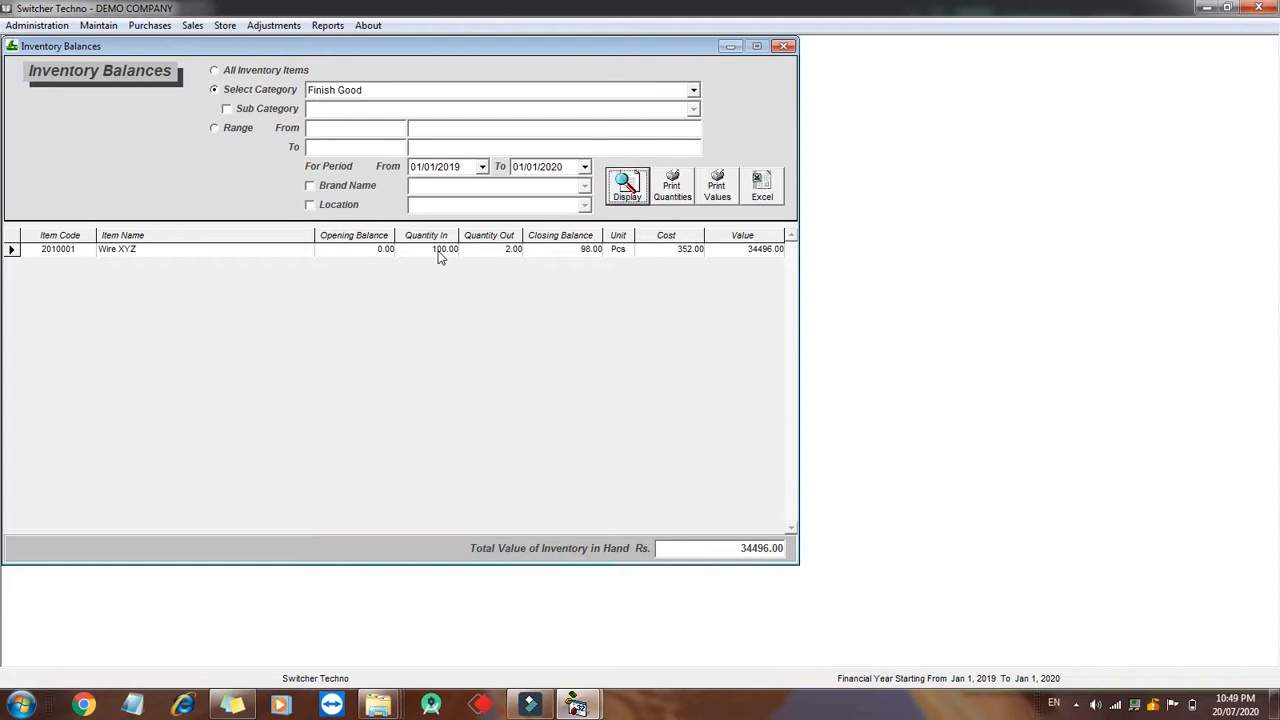
- Open the inventory ledger of Wire XYZ from the balances list
click(590, 254)
click(586, 253)
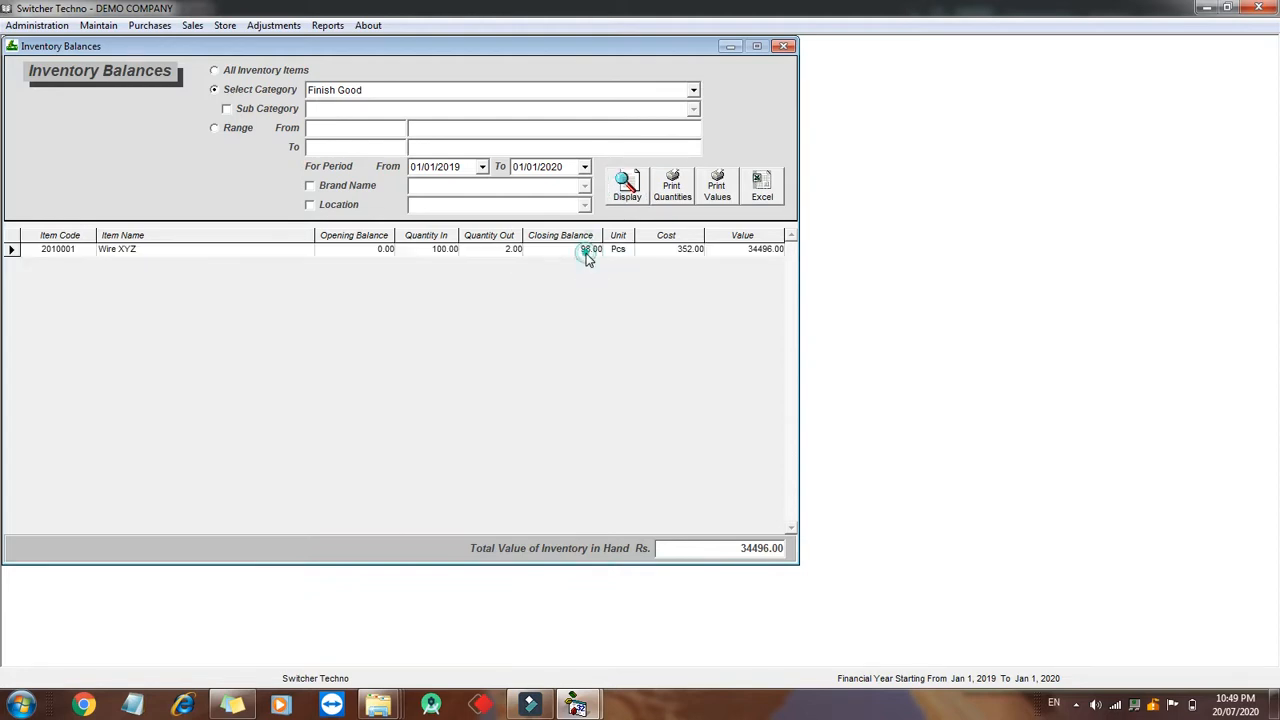
double_click(489, 250)
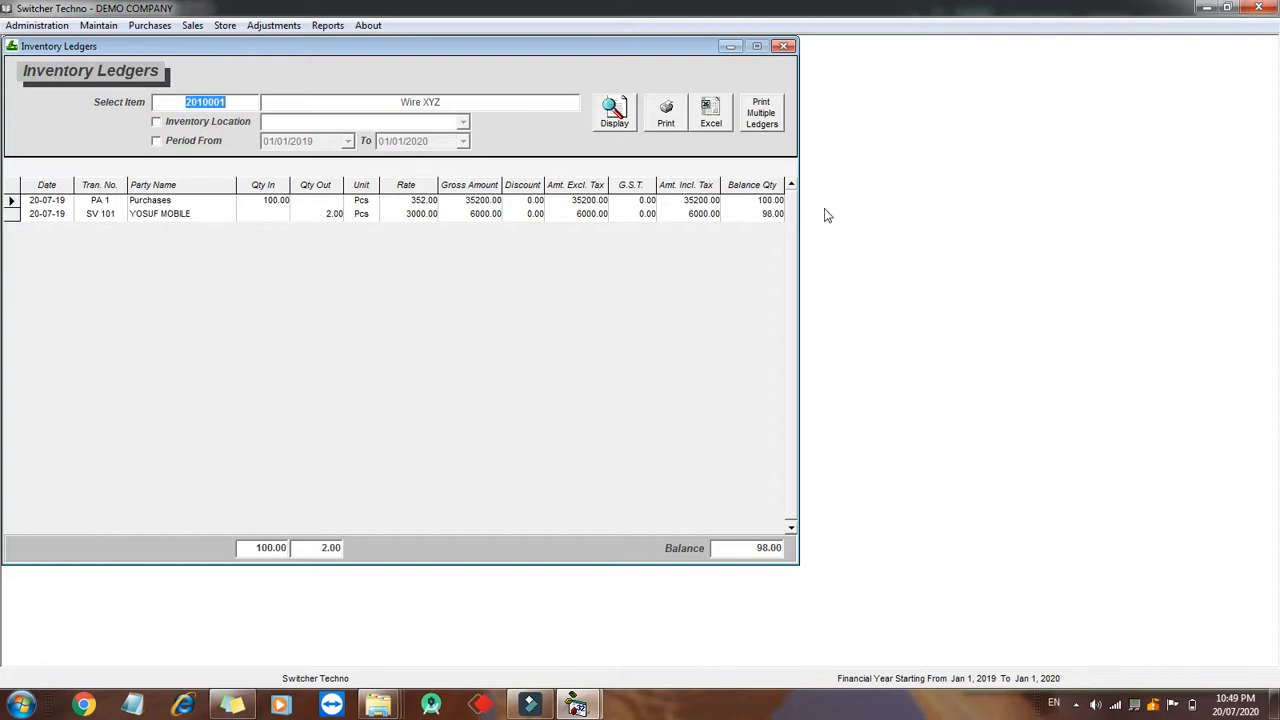
- Open the Sale Register, display all sales, and enable its Customer and Period From filters
click(325, 25)
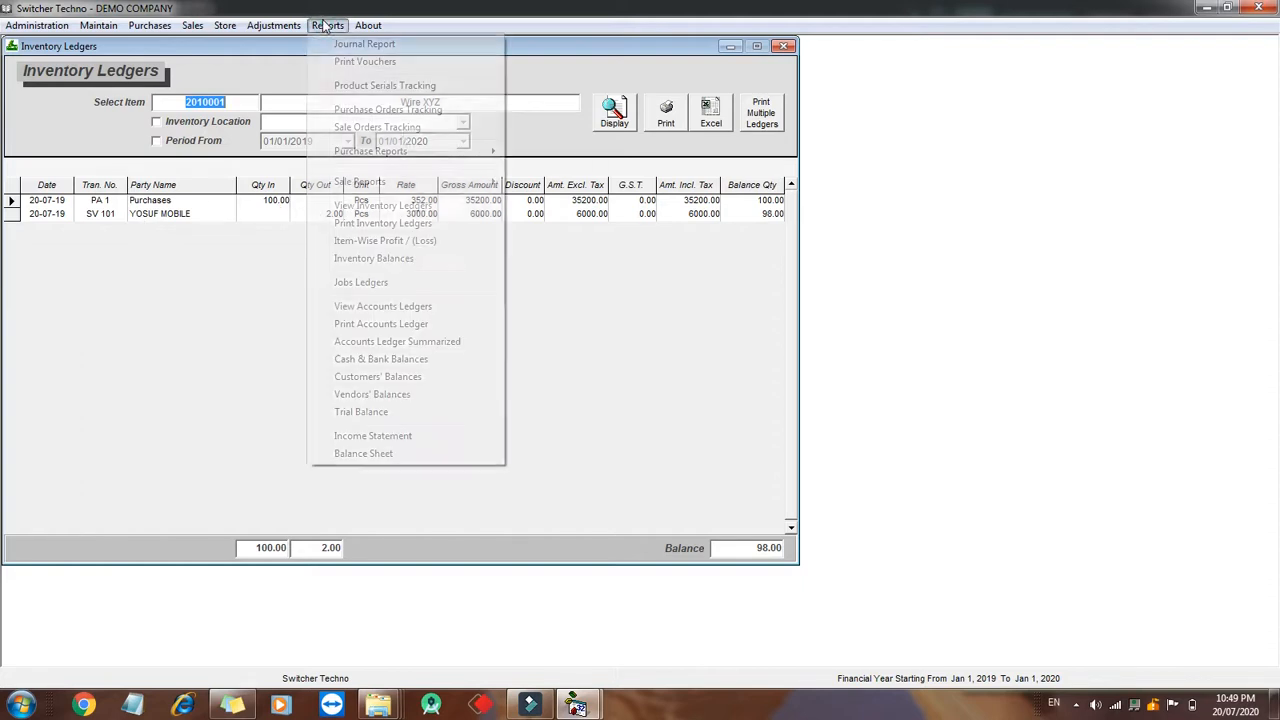
mouse_move(408, 180)
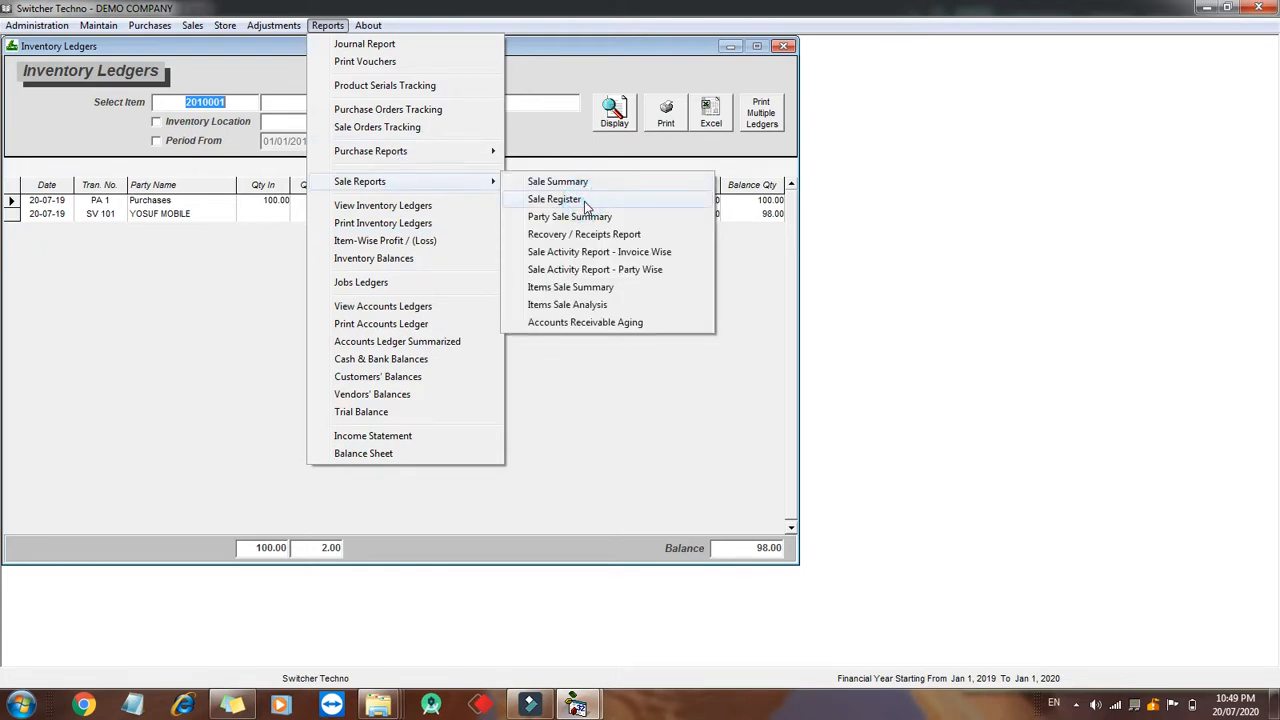
click(584, 201)
click(658, 118)
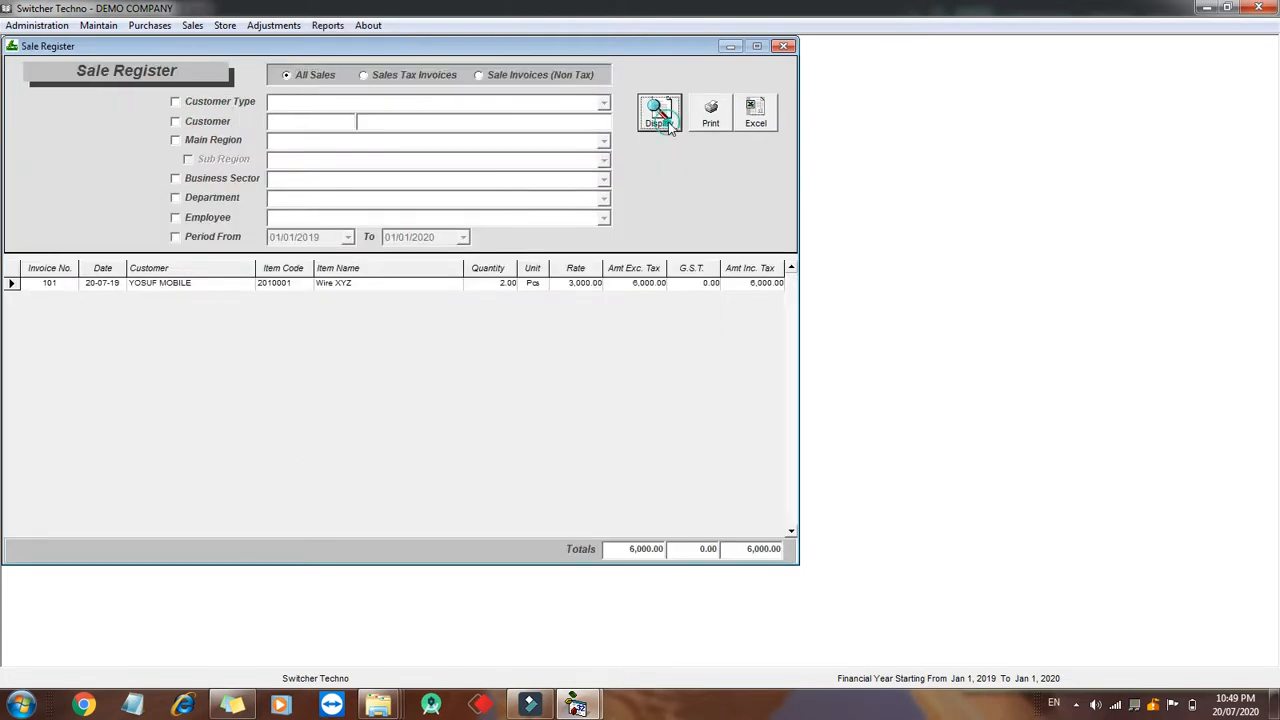
click(645, 551)
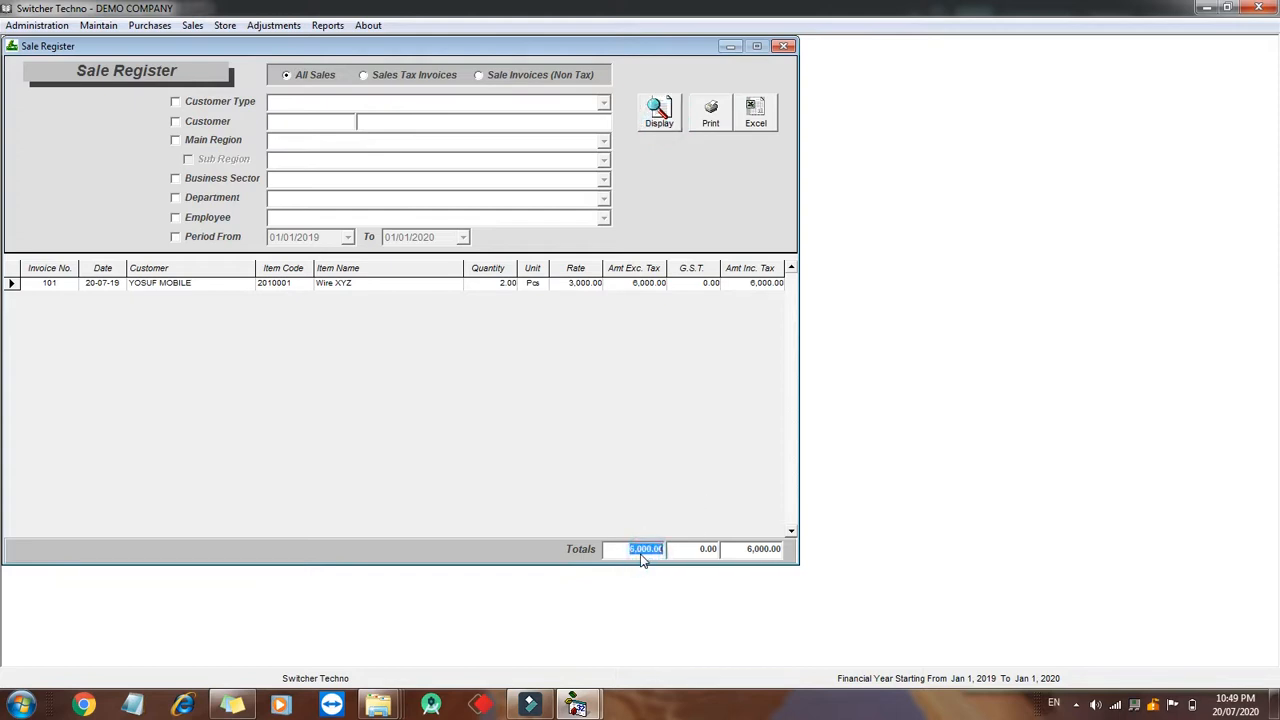
click(213, 237)
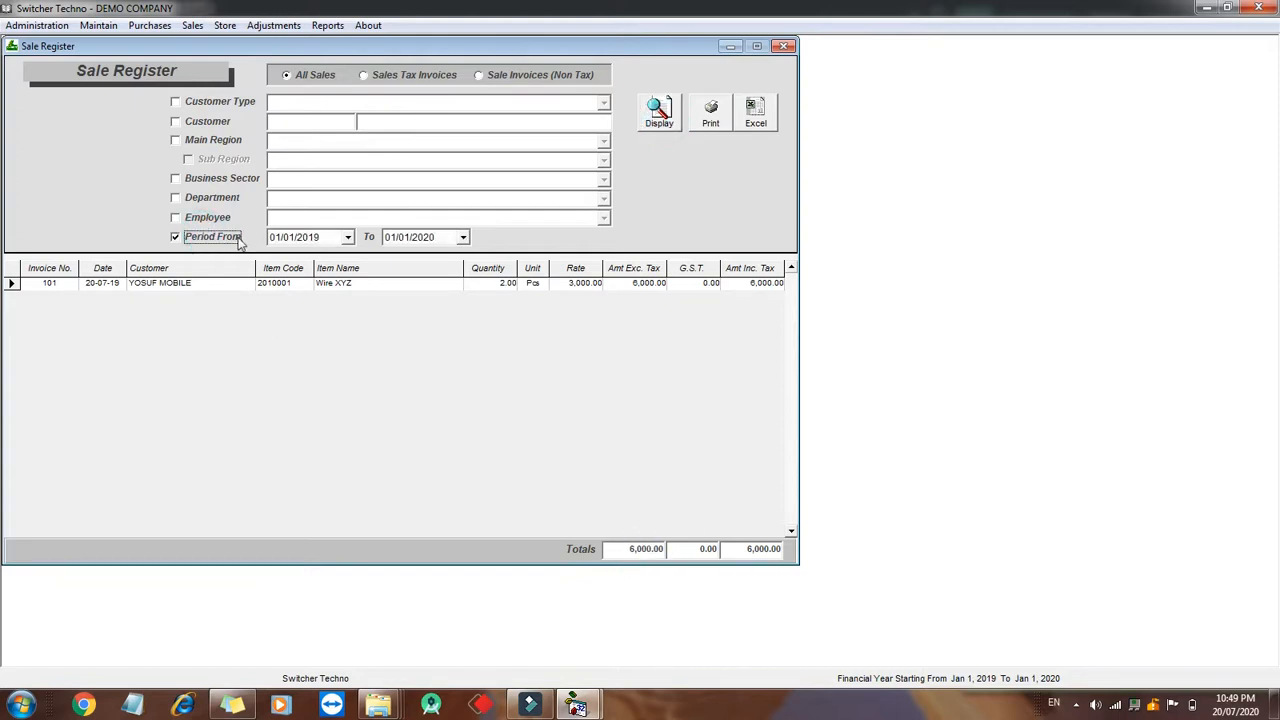
click(210, 122)
click(210, 141)
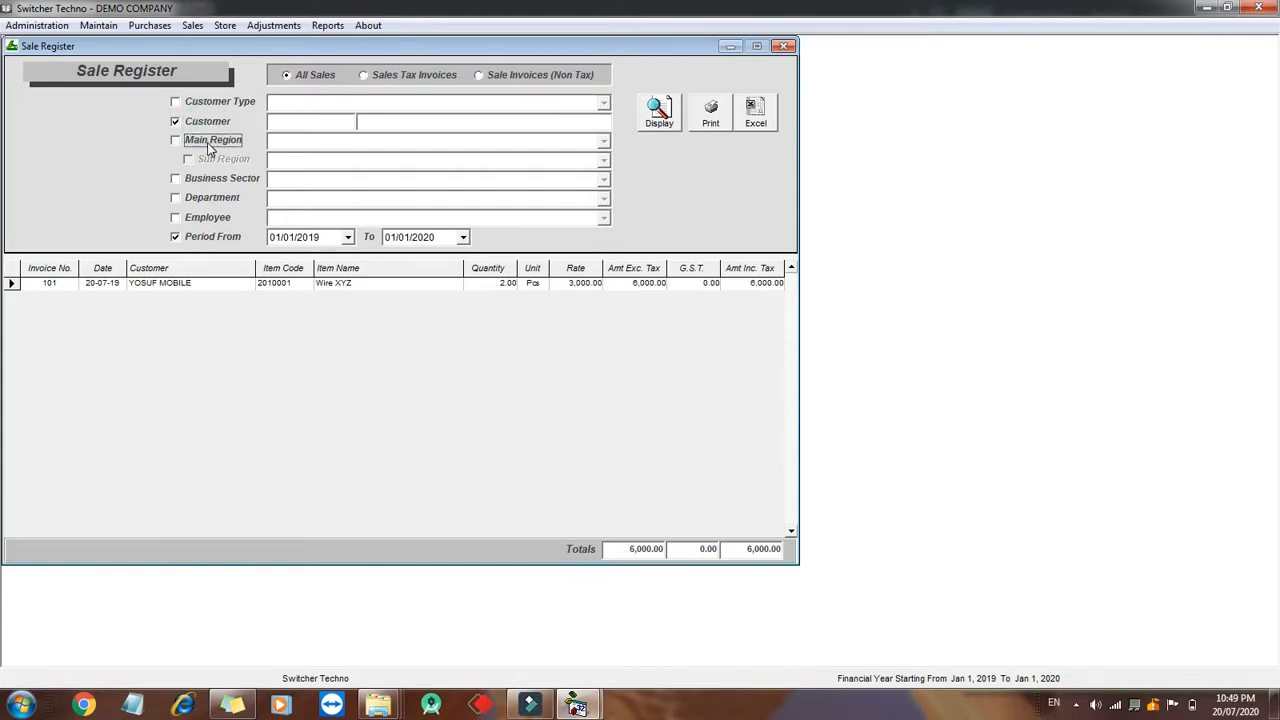
click(205, 142)
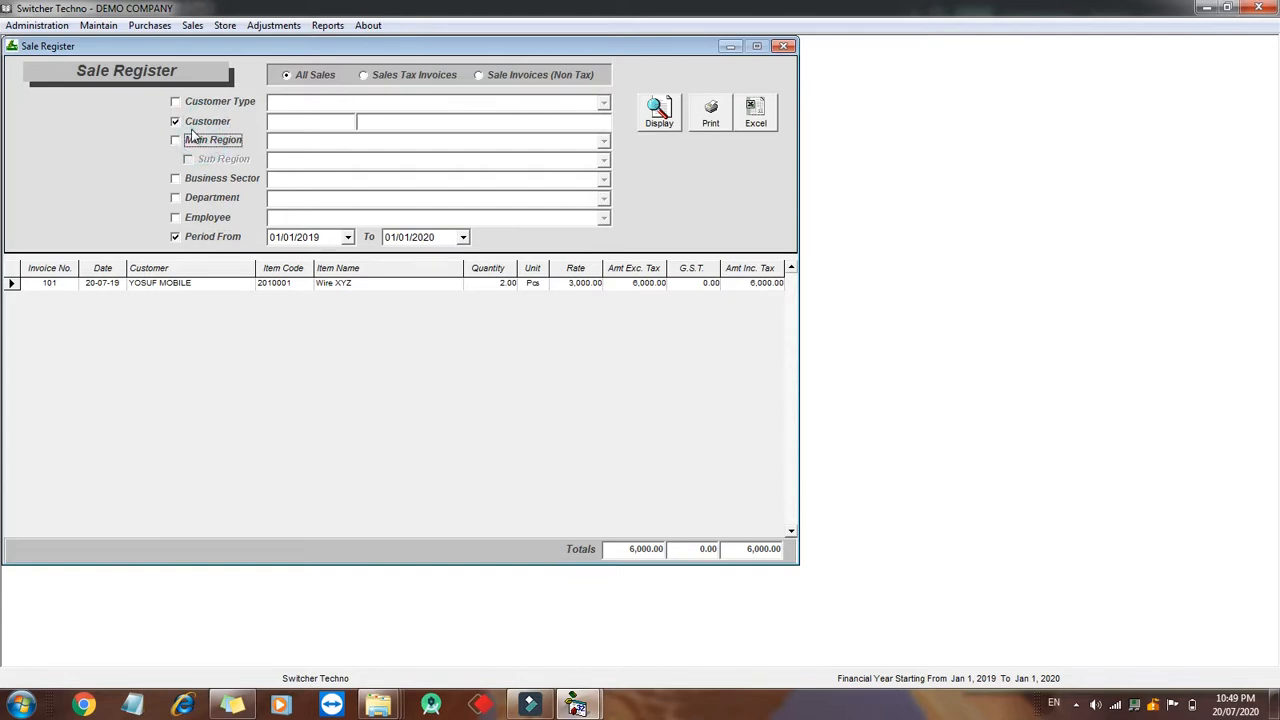
- Open the Purchase Register and enable its Vendor and Period From filters
click(328, 26)
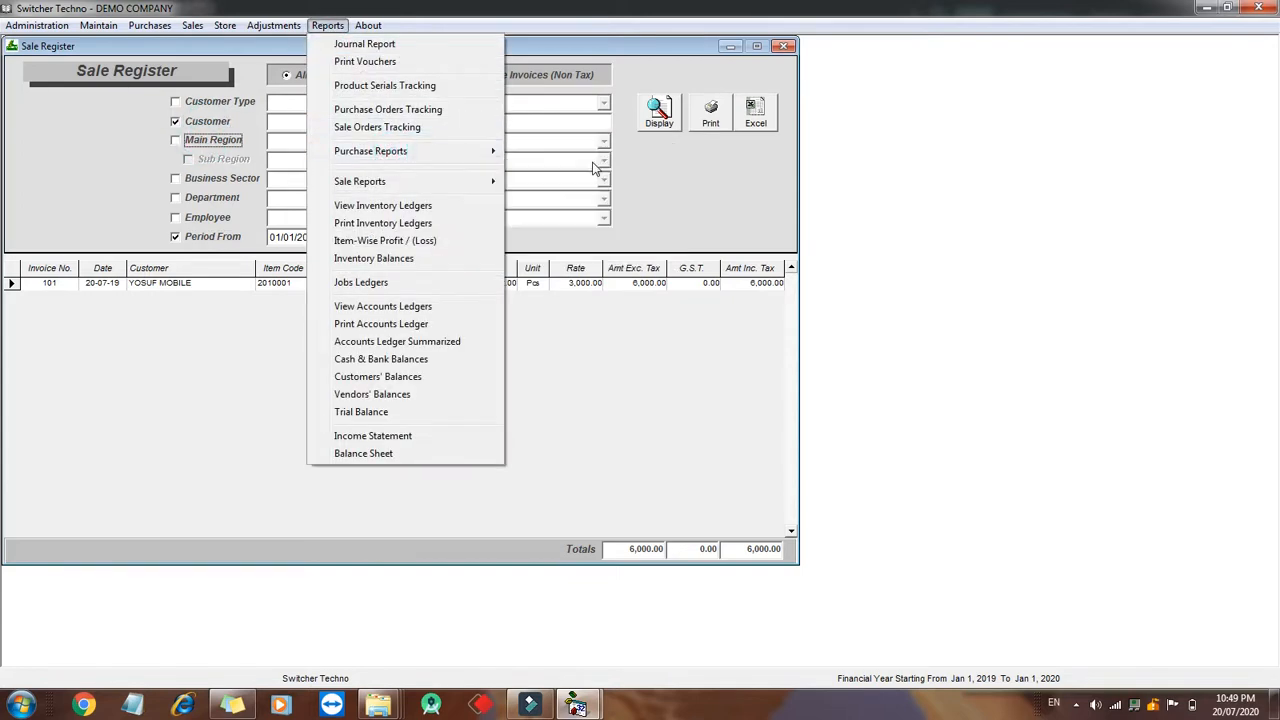
click(480, 150)
click(545, 166)
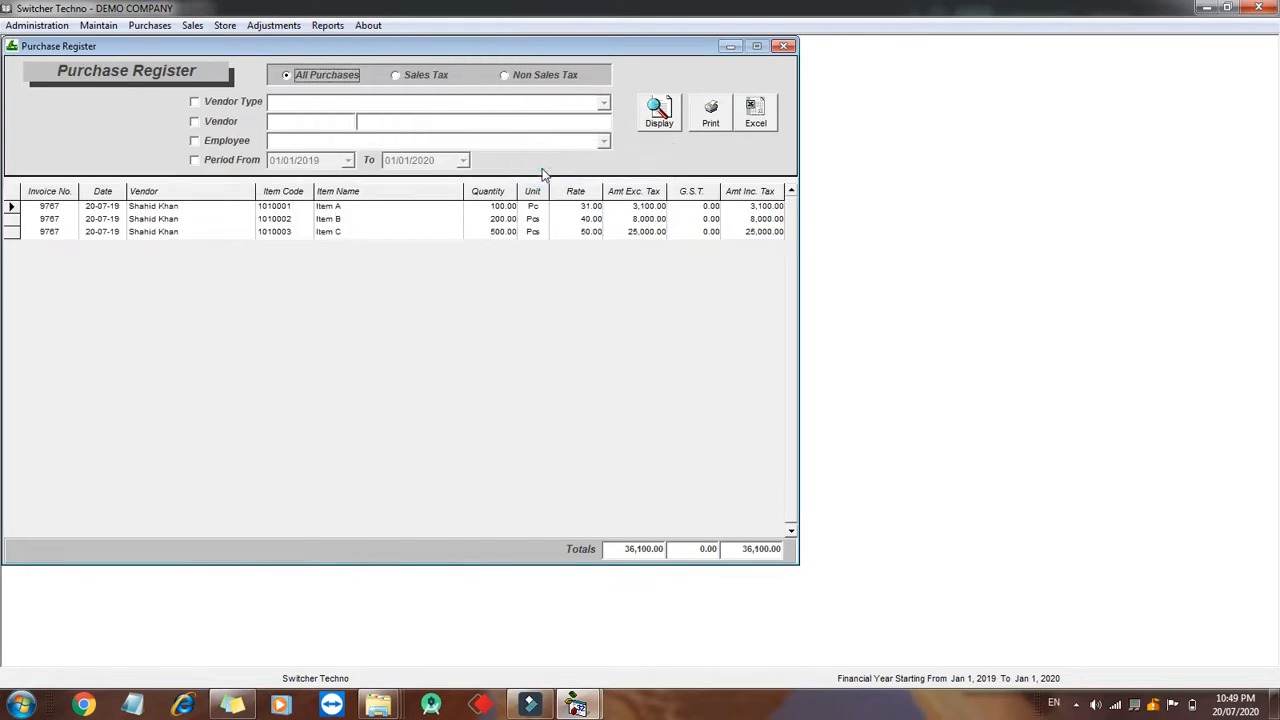
click(214, 123)
click(297, 119)
click(240, 162)
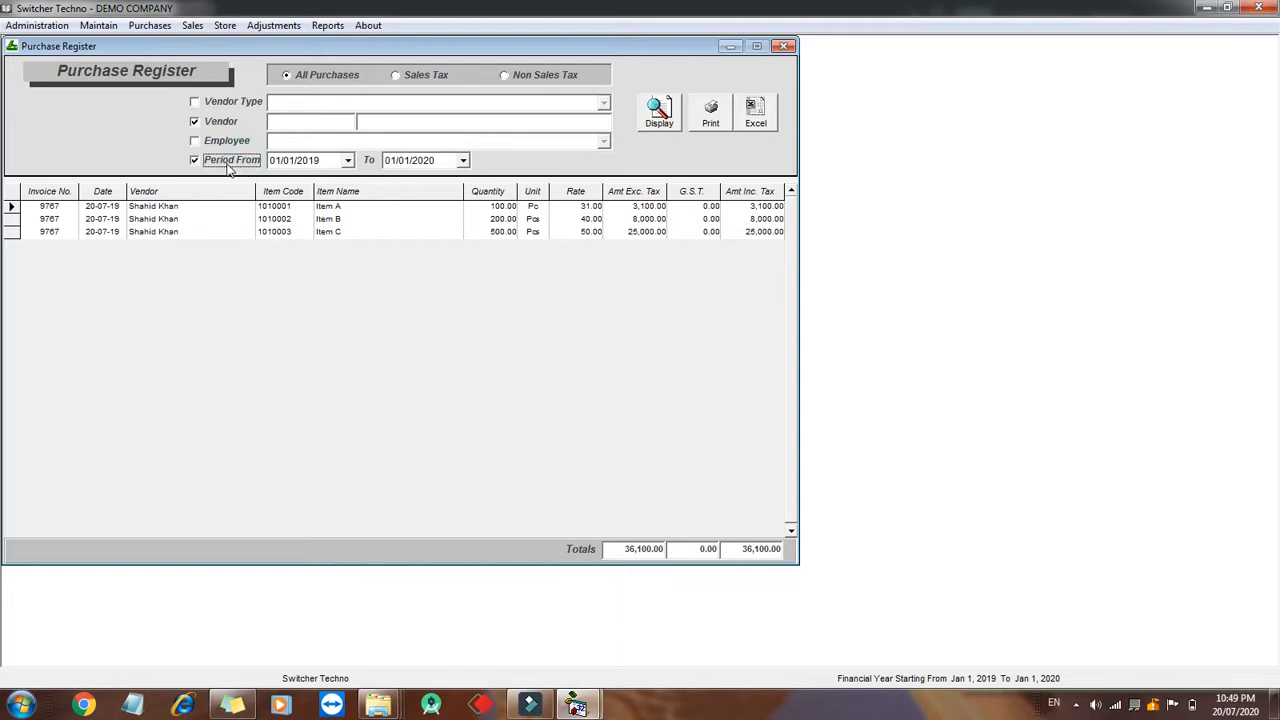
- Review the Customers' Balances report and then the Vendors' Balances report
click(330, 25)
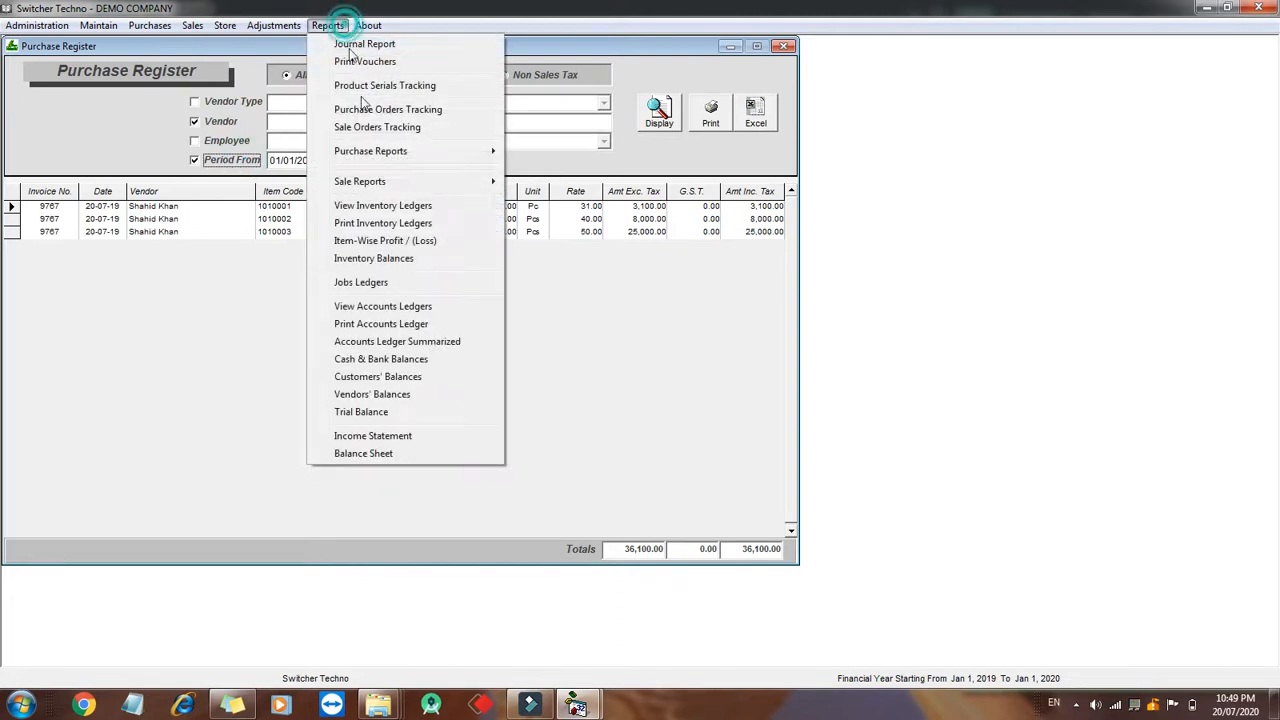
click(428, 379)
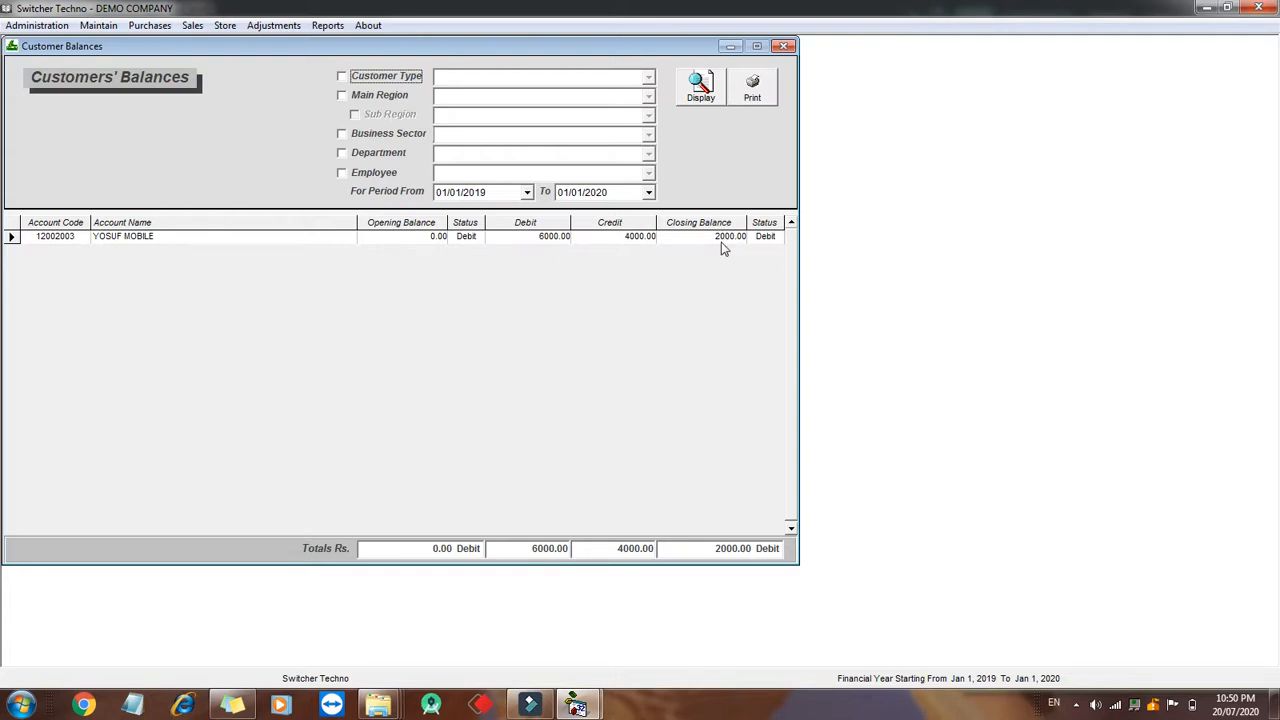
click(327, 25)
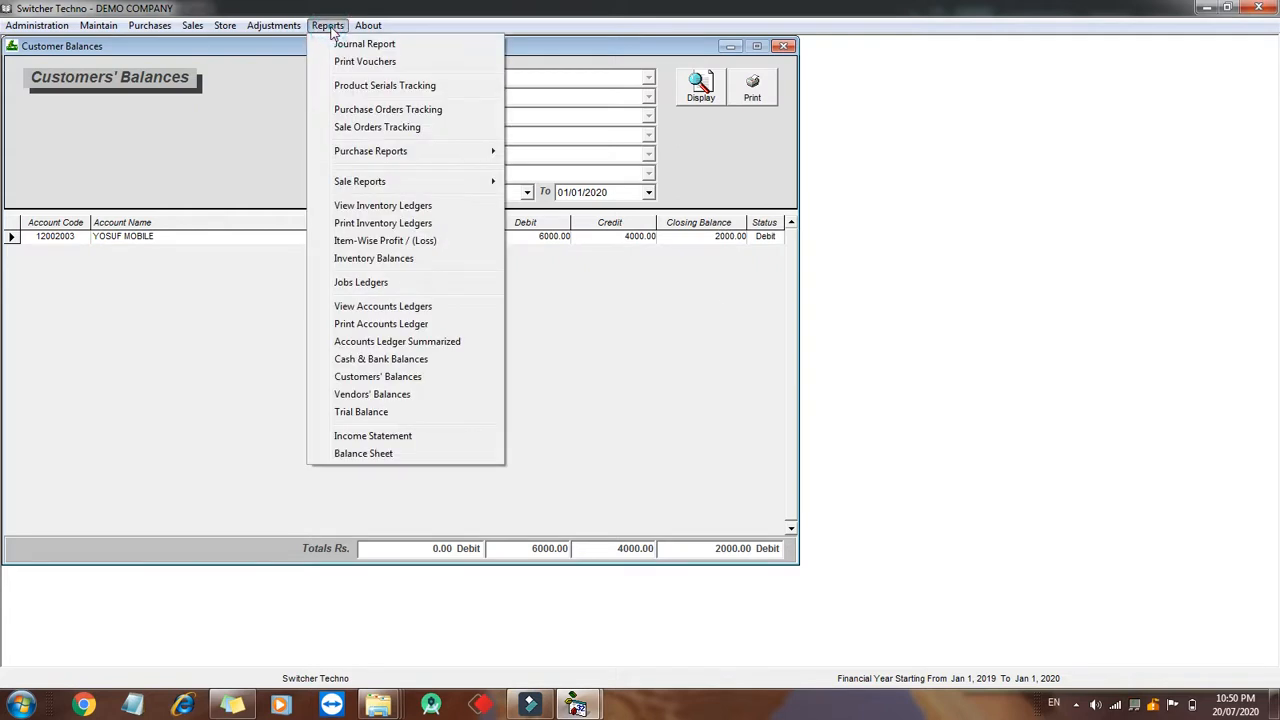
click(436, 395)
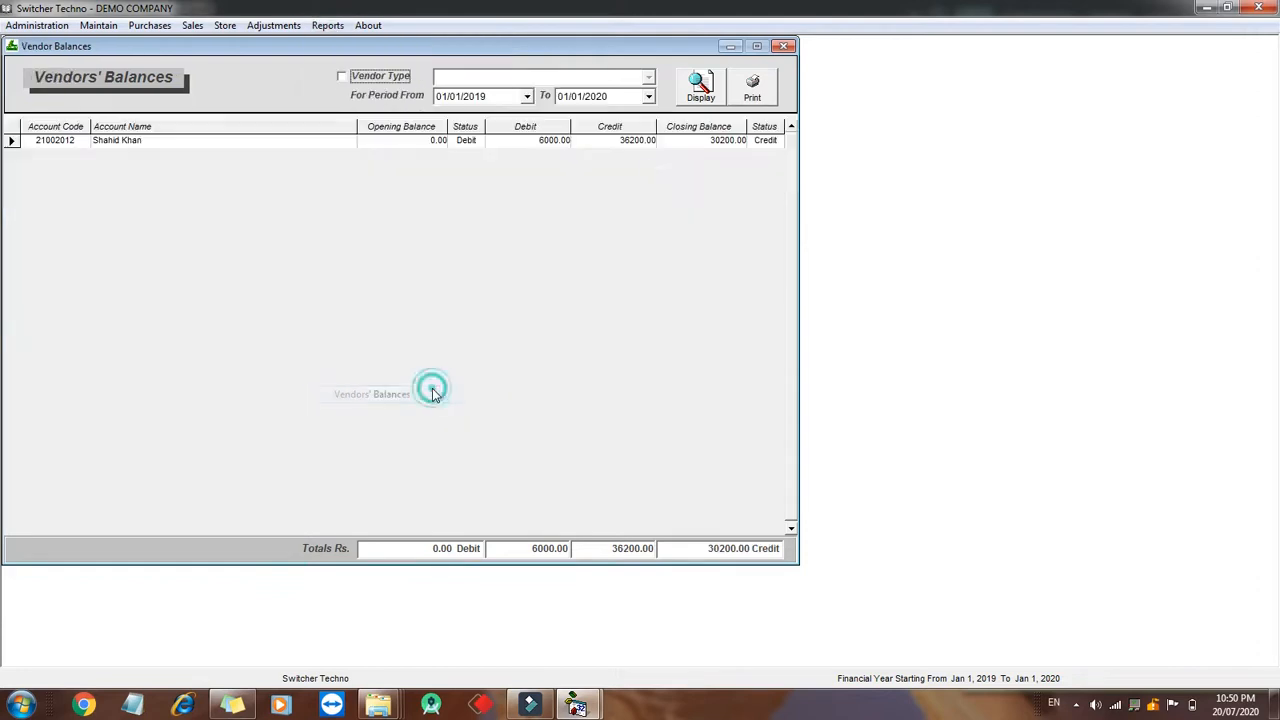
- View the Balance Sheet to date and page through both its pages
click(698, 86)
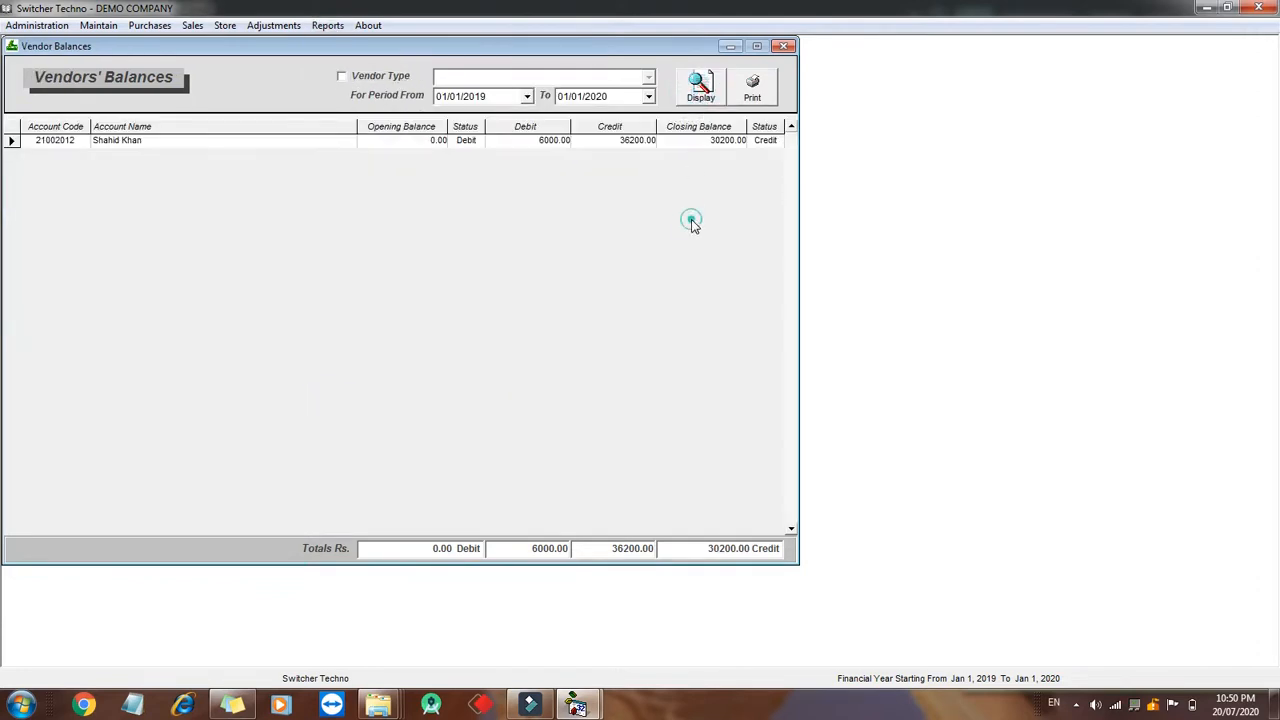
click(327, 25)
click(408, 453)
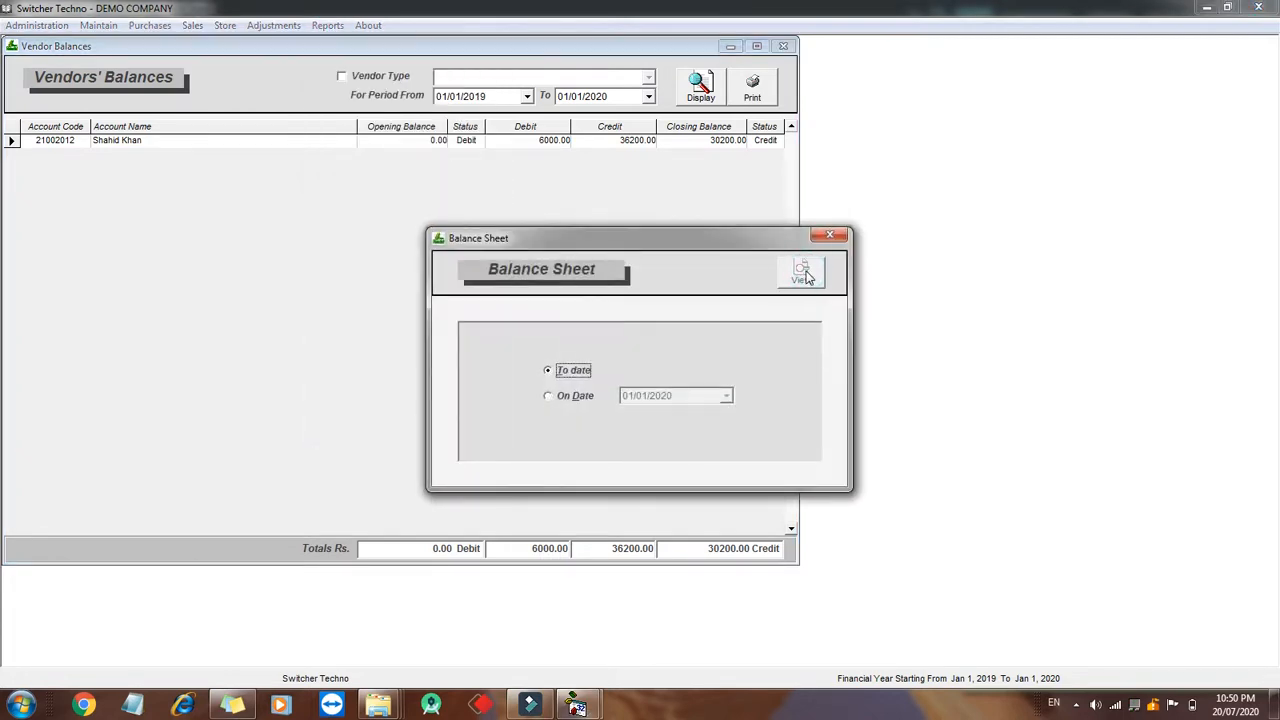
click(803, 272)
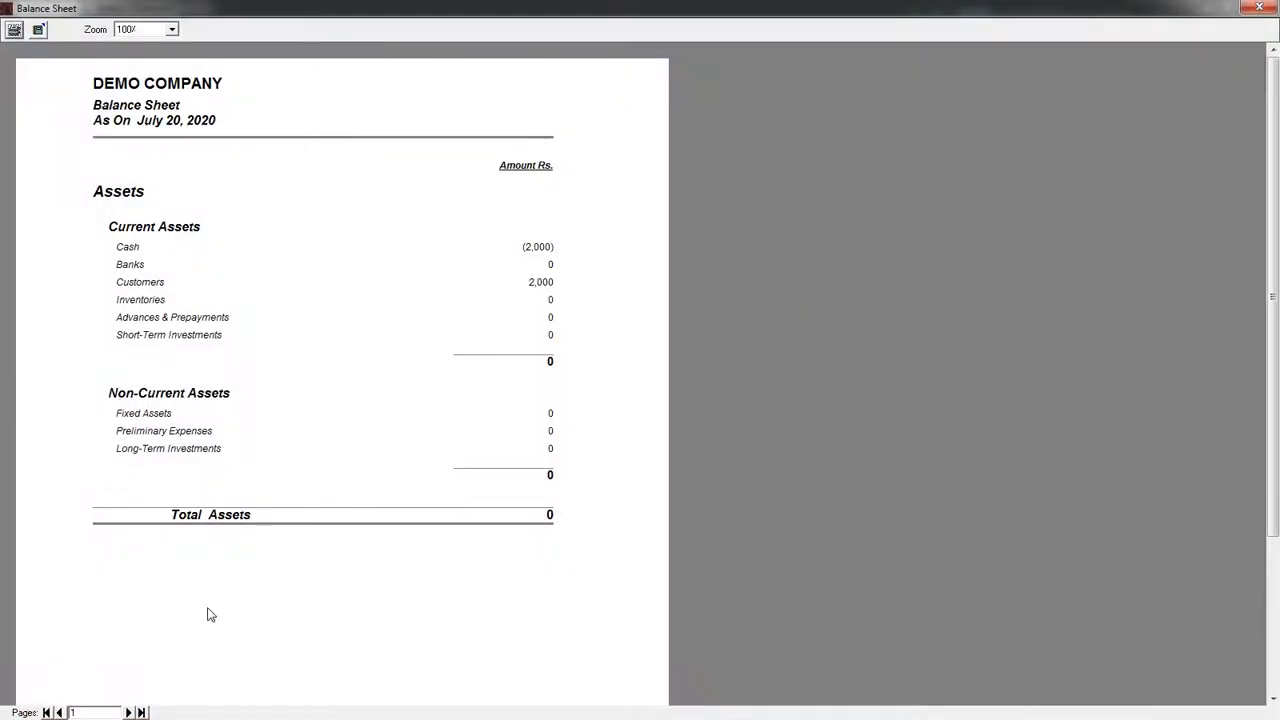
click(127, 712)
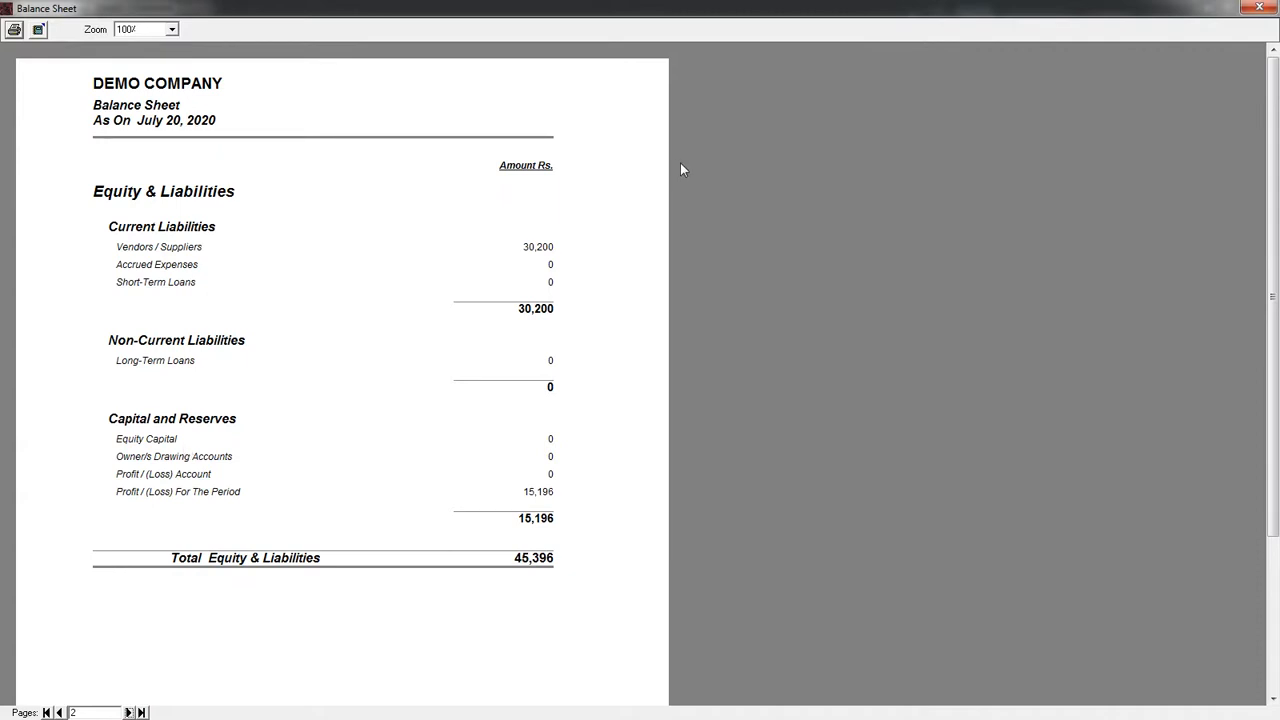
double_click(4, 8)
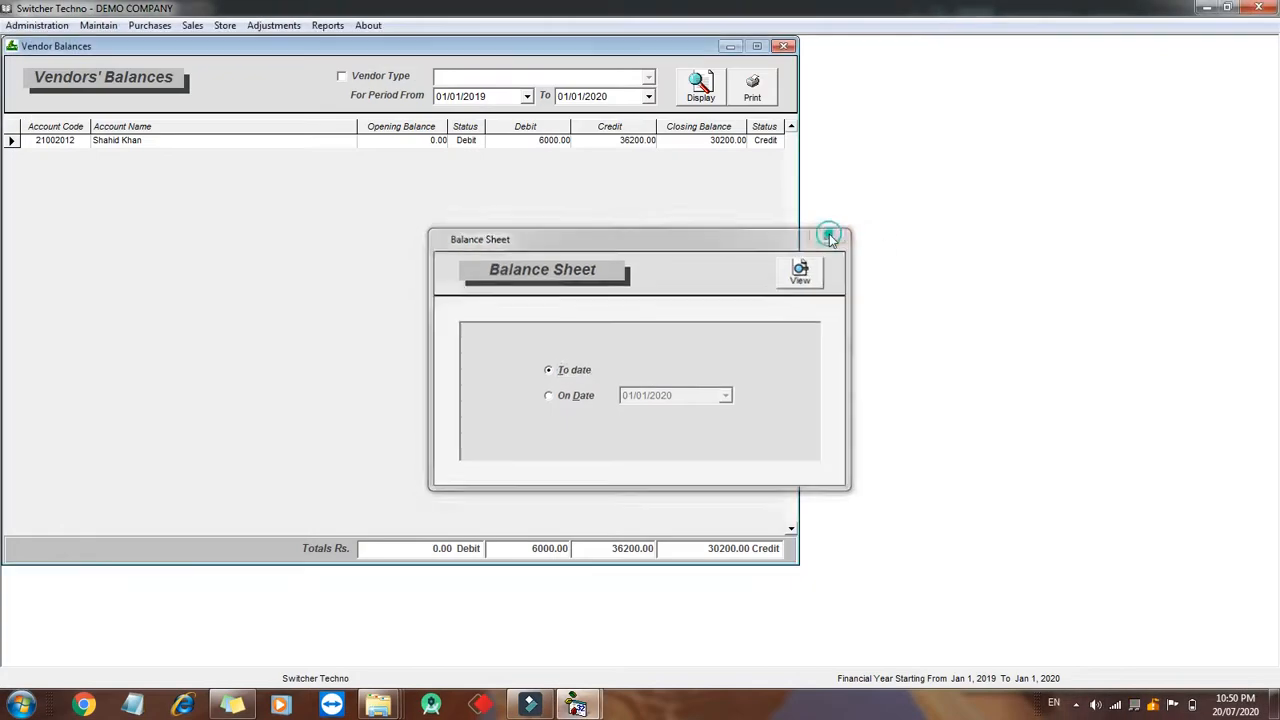
click(829, 235)
- View the Income Statement to date
click(327, 25)
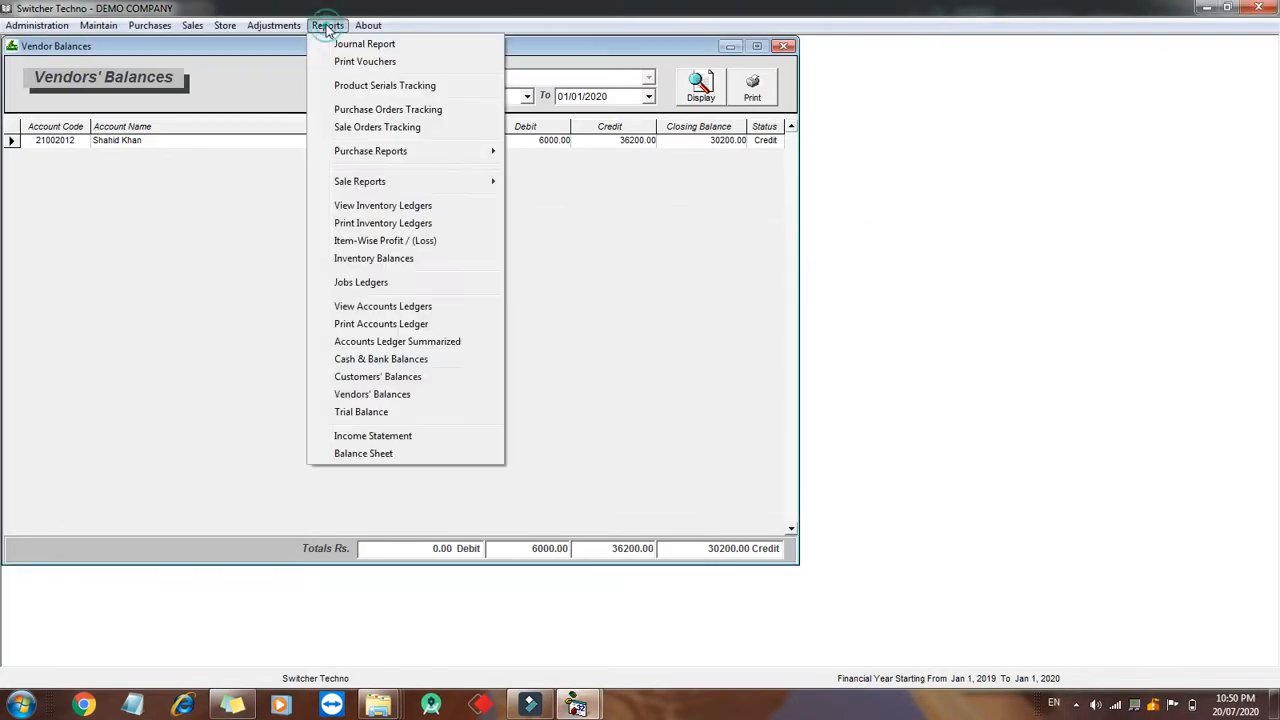
click(393, 435)
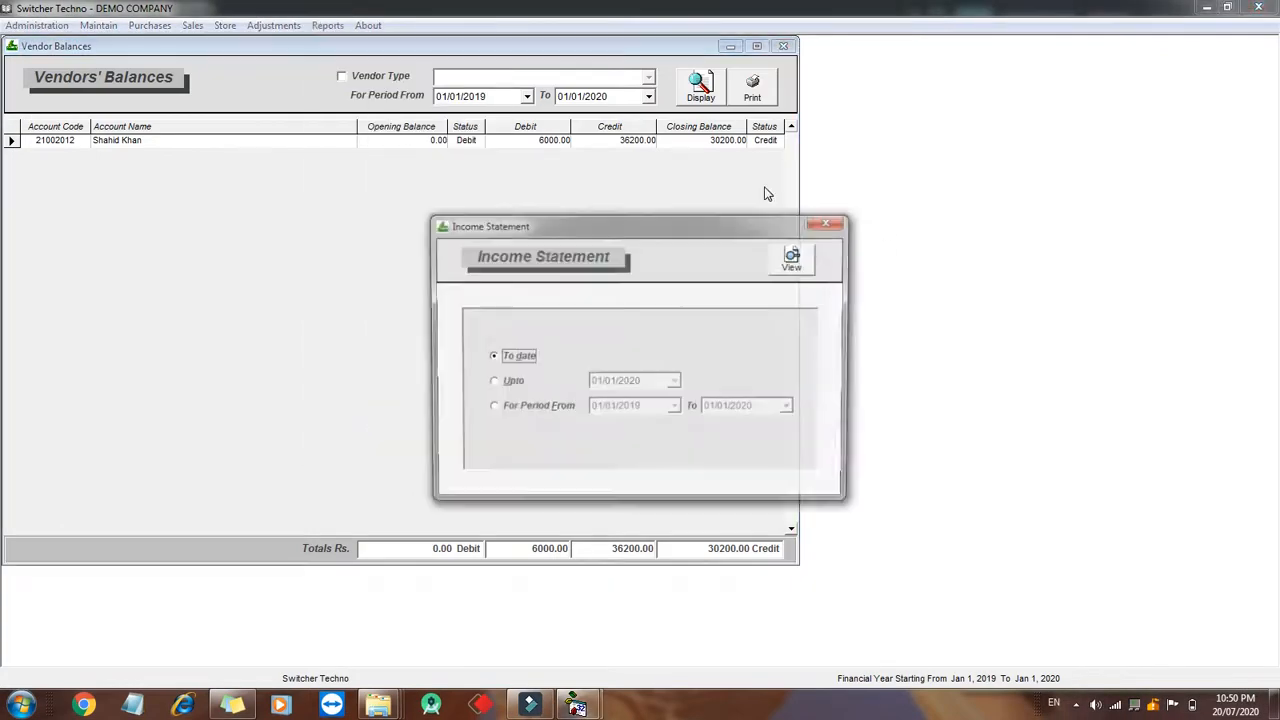
click(805, 266)
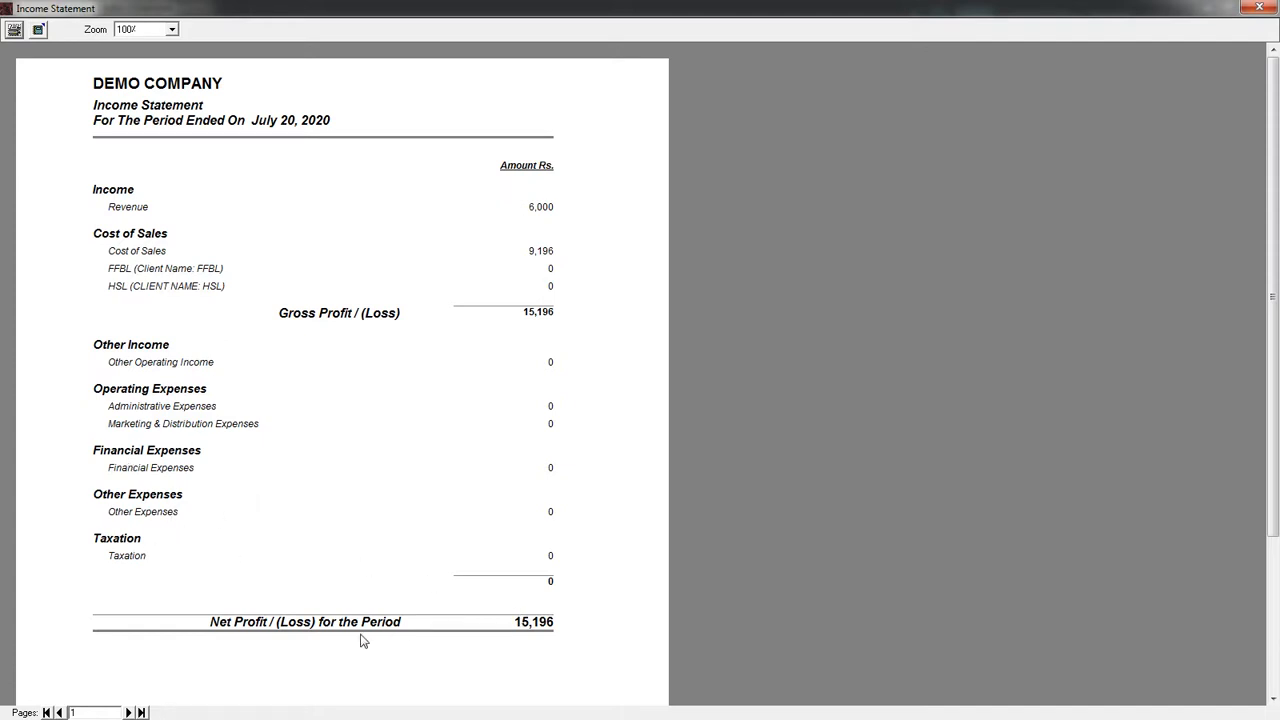
click(1256, 8)
click(834, 228)
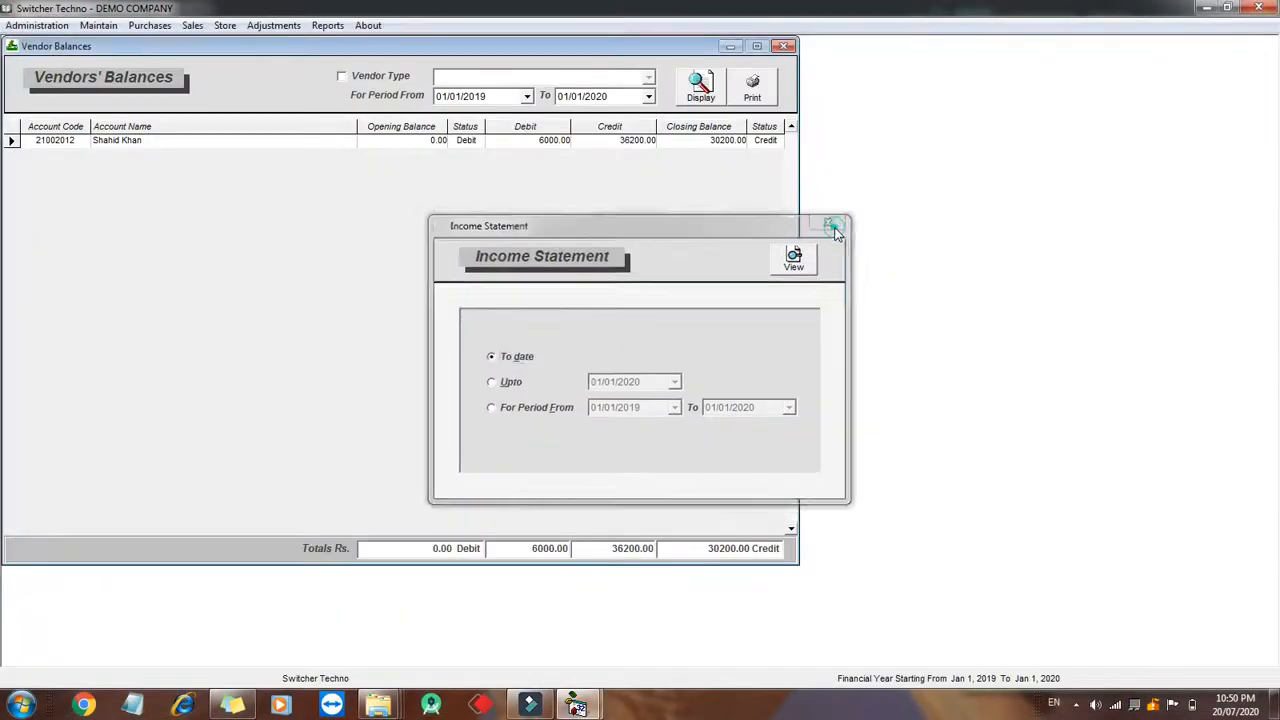
- Browse the main account types and their sub-accounts in the Chart of Accounts
click(98, 25)
click(114, 48)
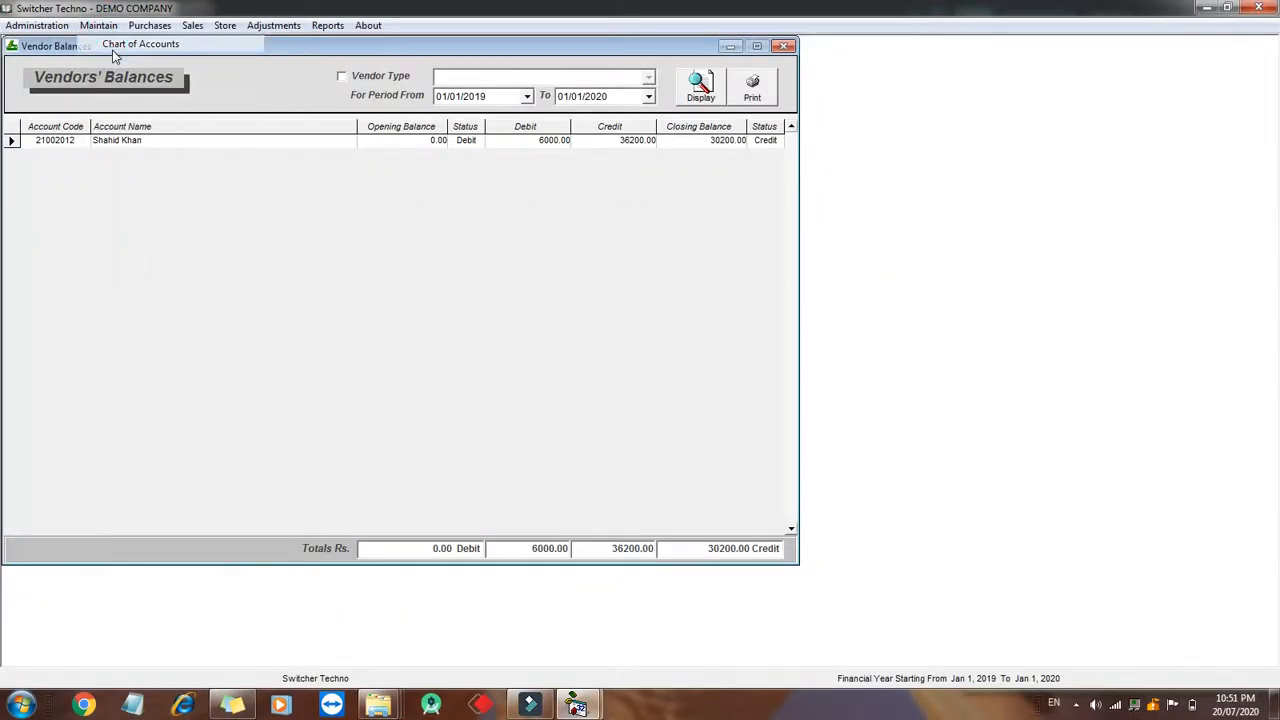
drag(366, 102, 301, 99)
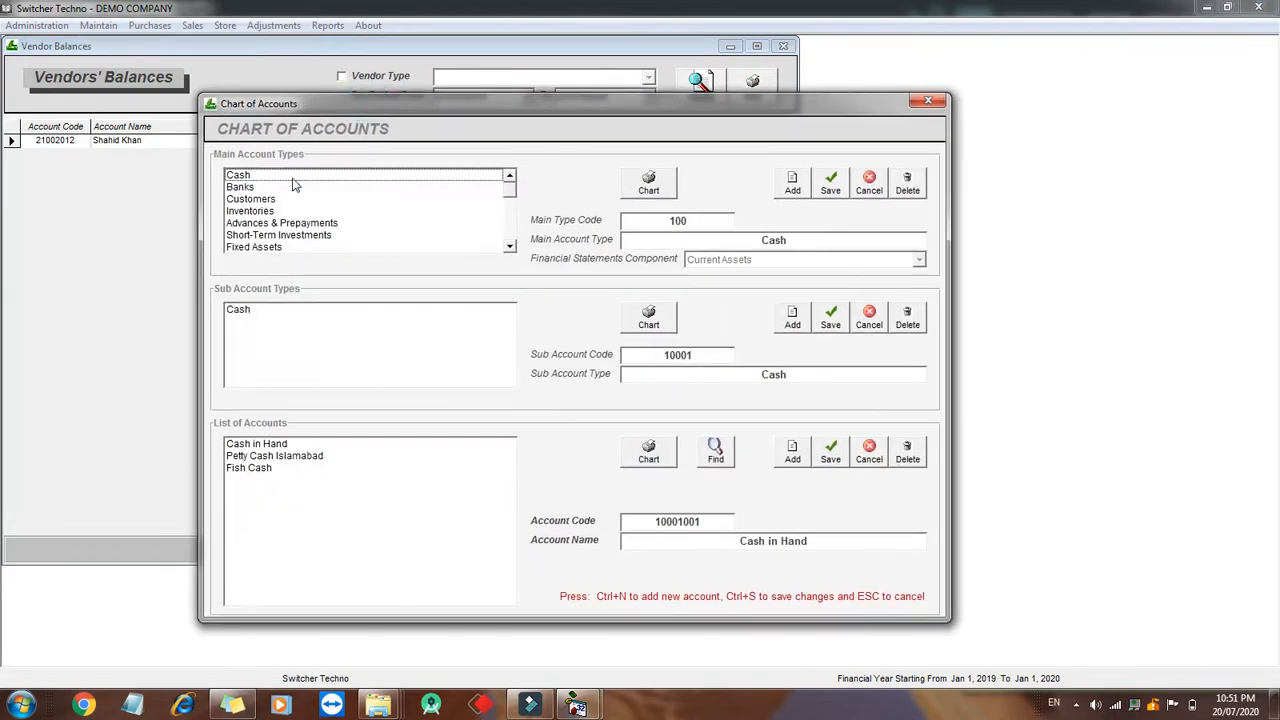
click(295, 185)
key(Up)
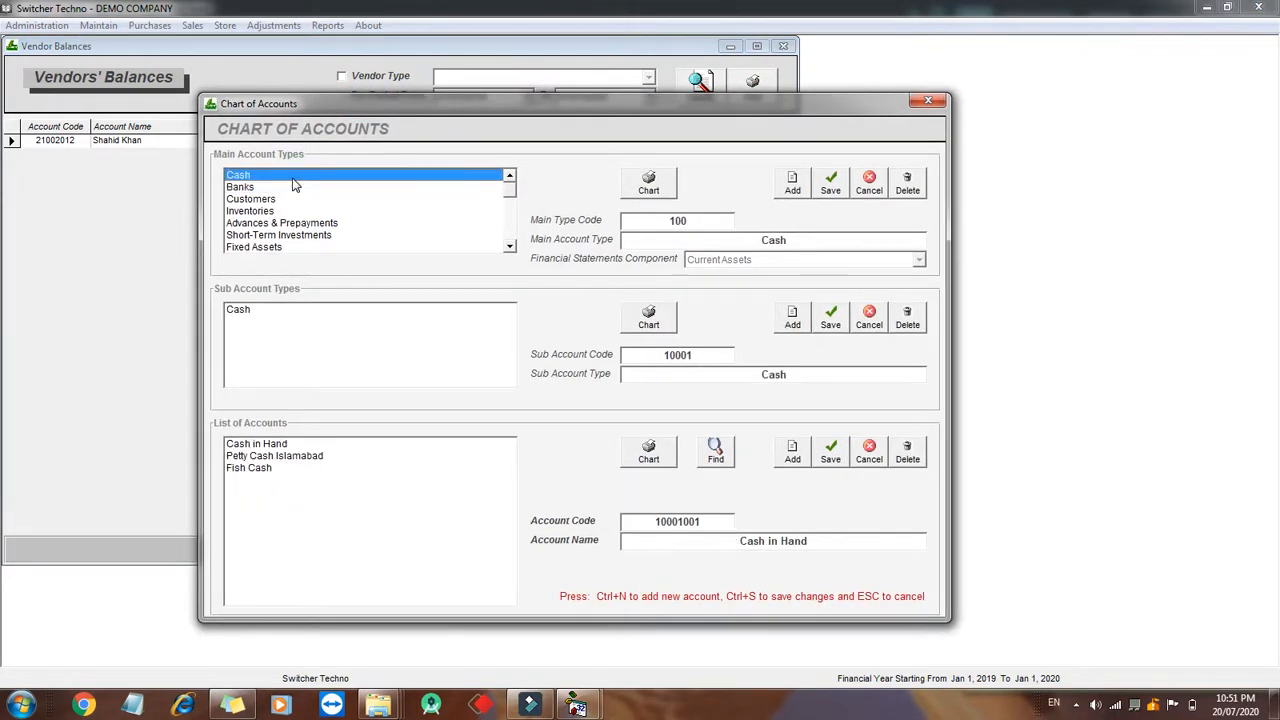
key(Down)
key(Down)
key(Down)
key(Down)
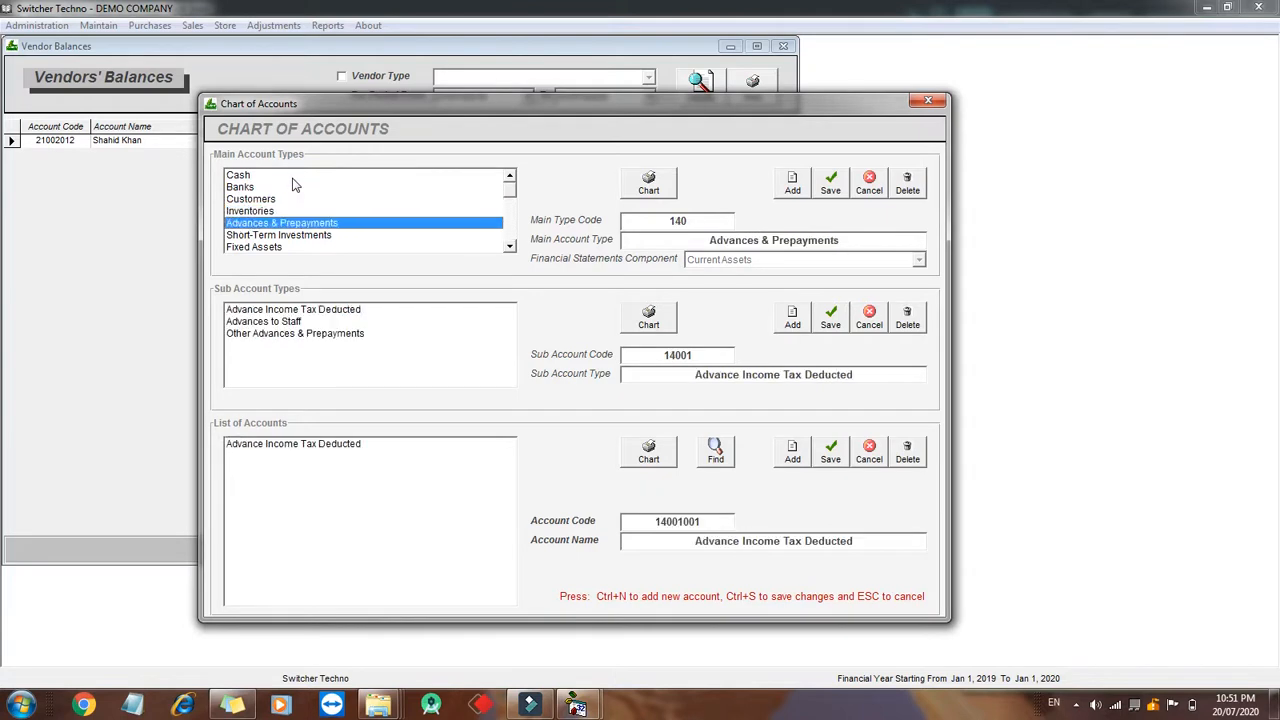
key(Down)
key(Down)
key(Down)
key(Down)
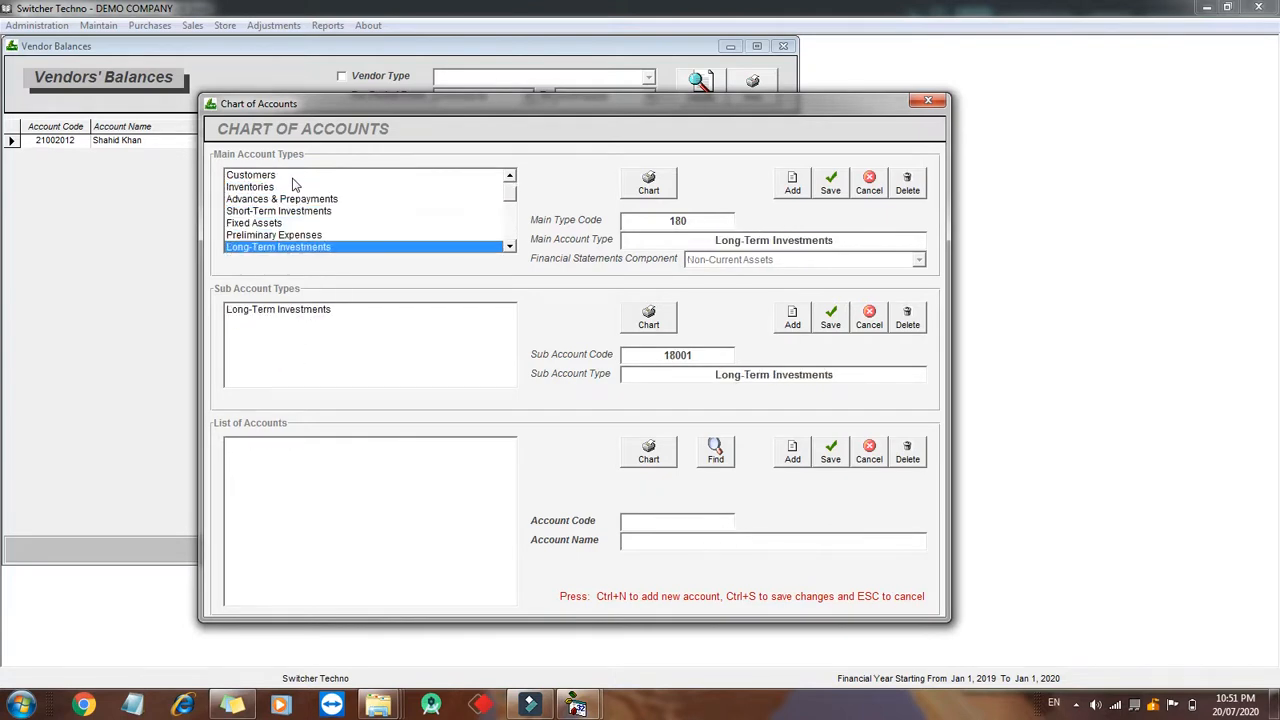
key(Down)
key(Down)
key(Down)
key(Down)
key(Down)
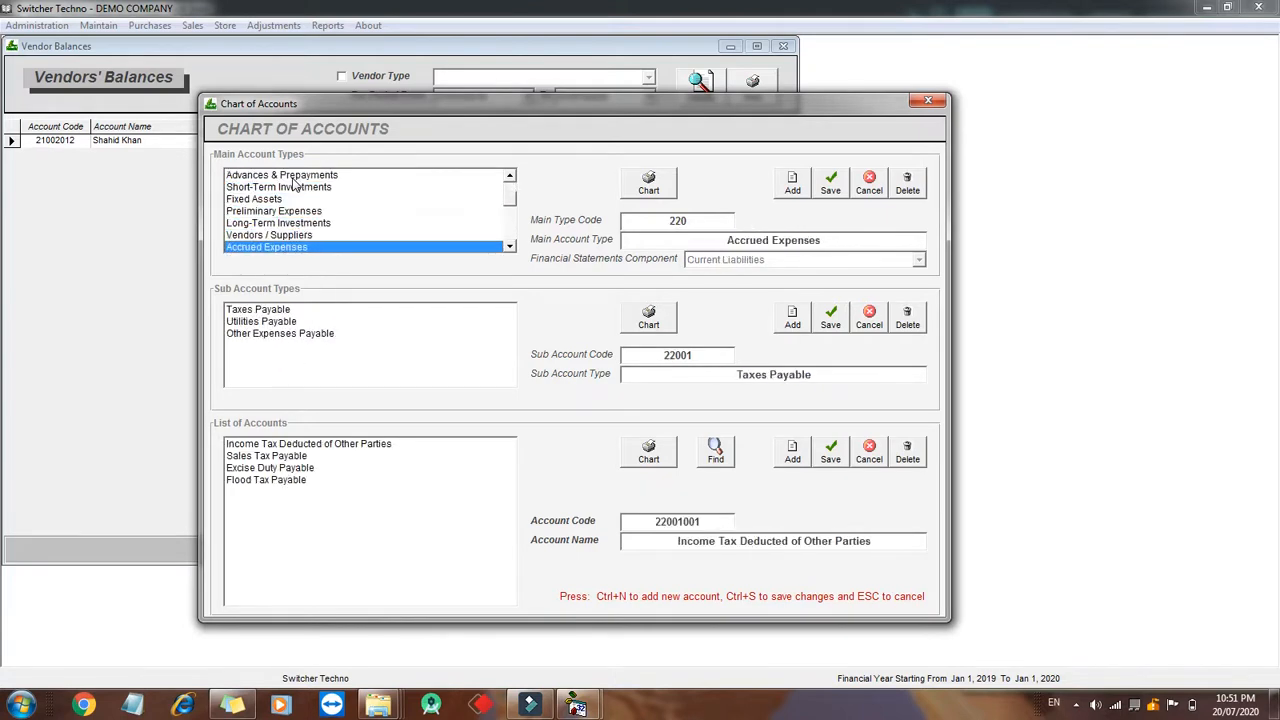
key(Down)
key(Down)
key(Down)
key(Down)
key(Down)
key(Down)
key(Down)
key(Down)
key(Down)
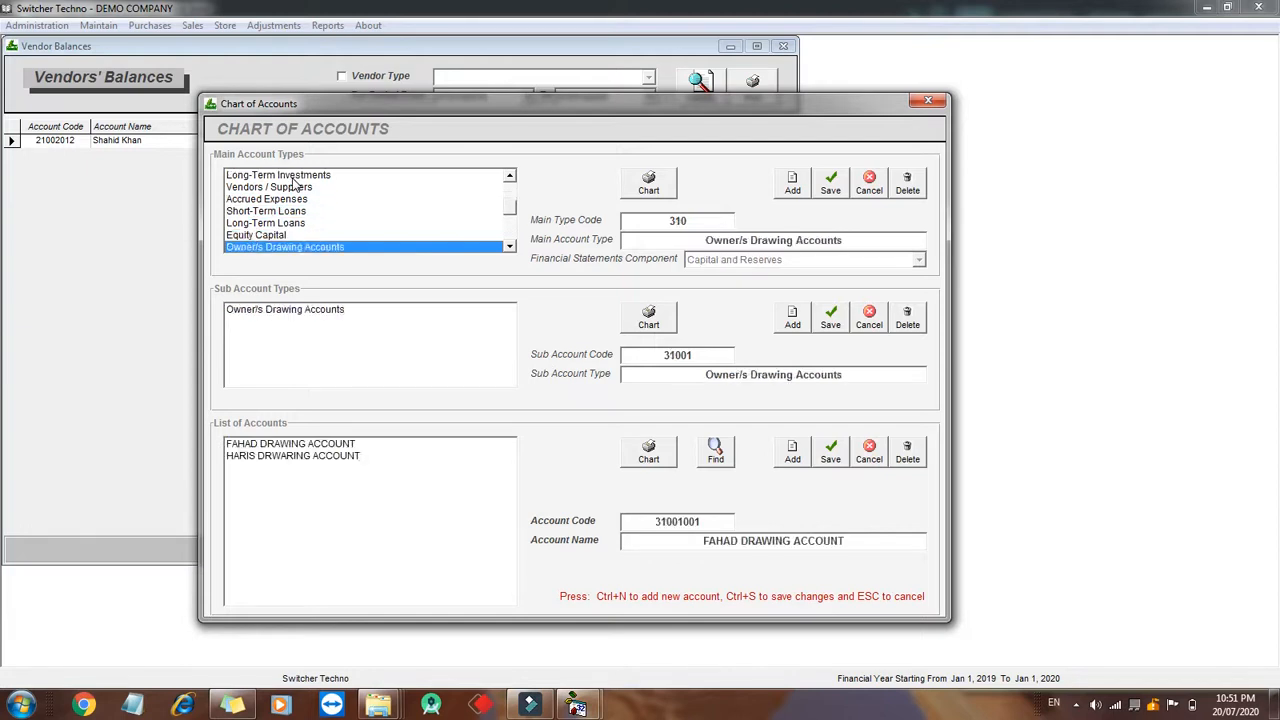
key(Down)
key(Down)
key(Down)
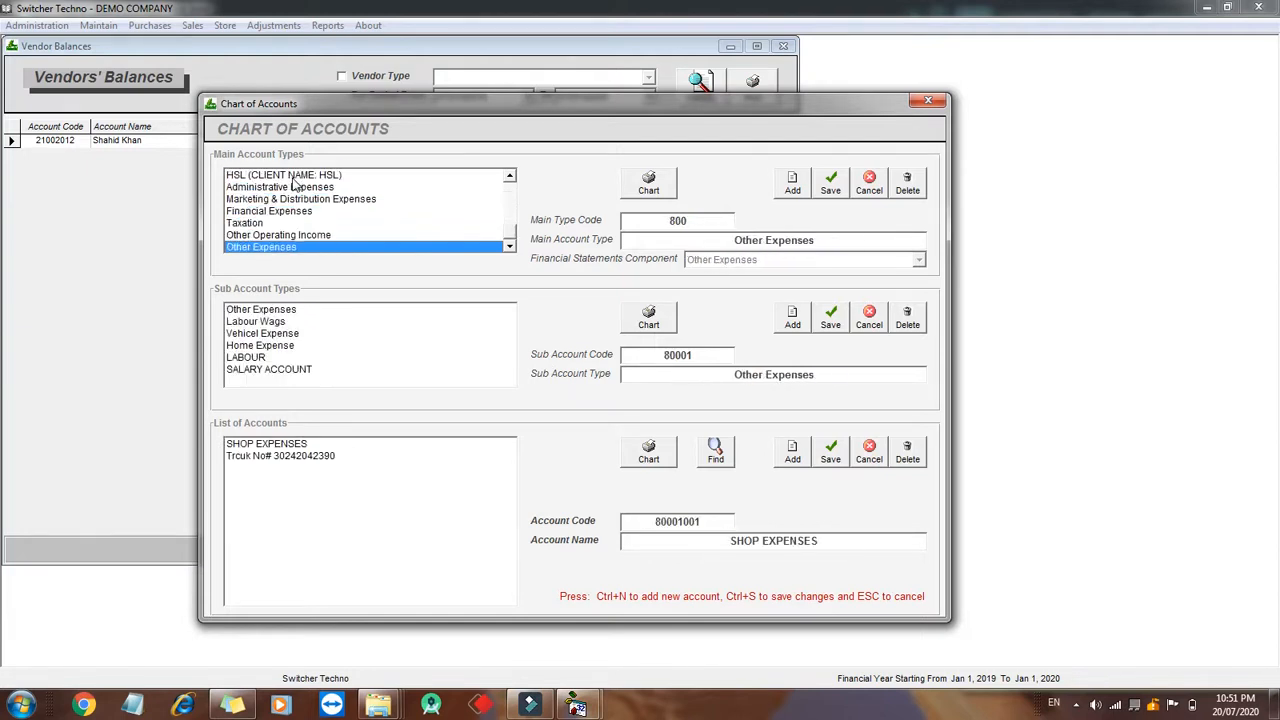
click(927, 101)
- Open a new General Journal Voucher and credit Cash in Hand with 2000
click(782, 47)
click(781, 47)
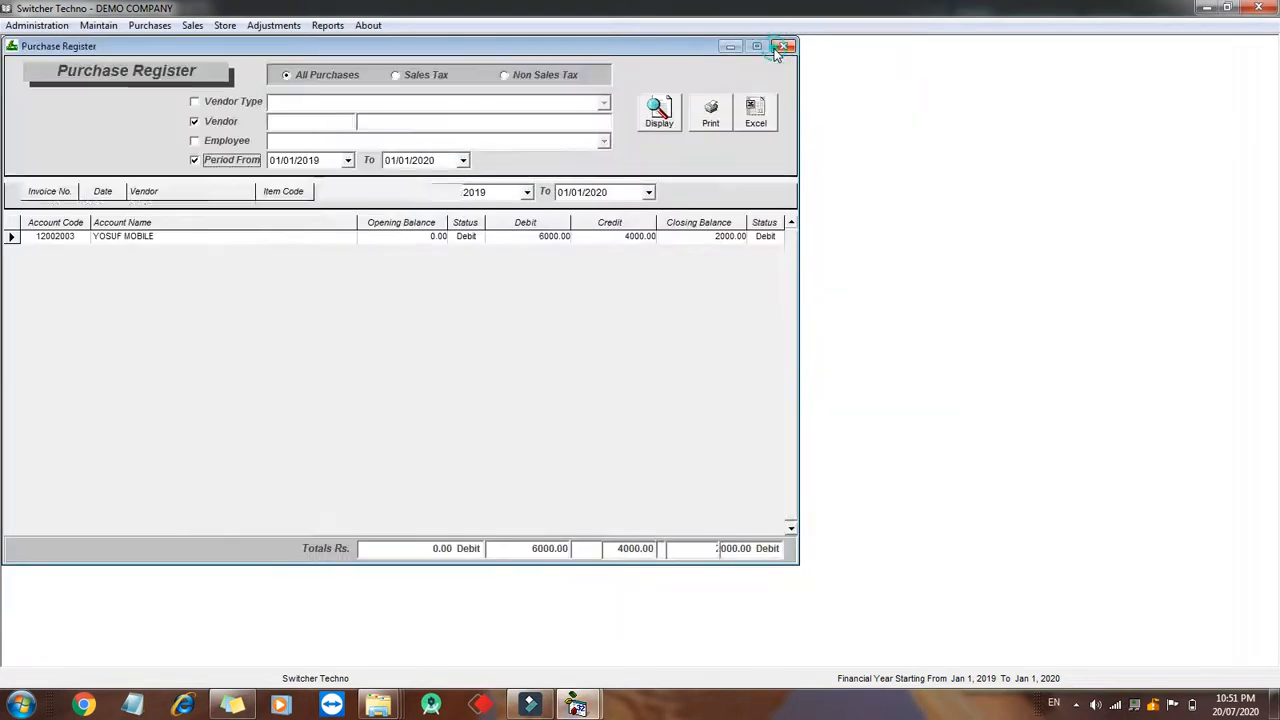
click(273, 25)
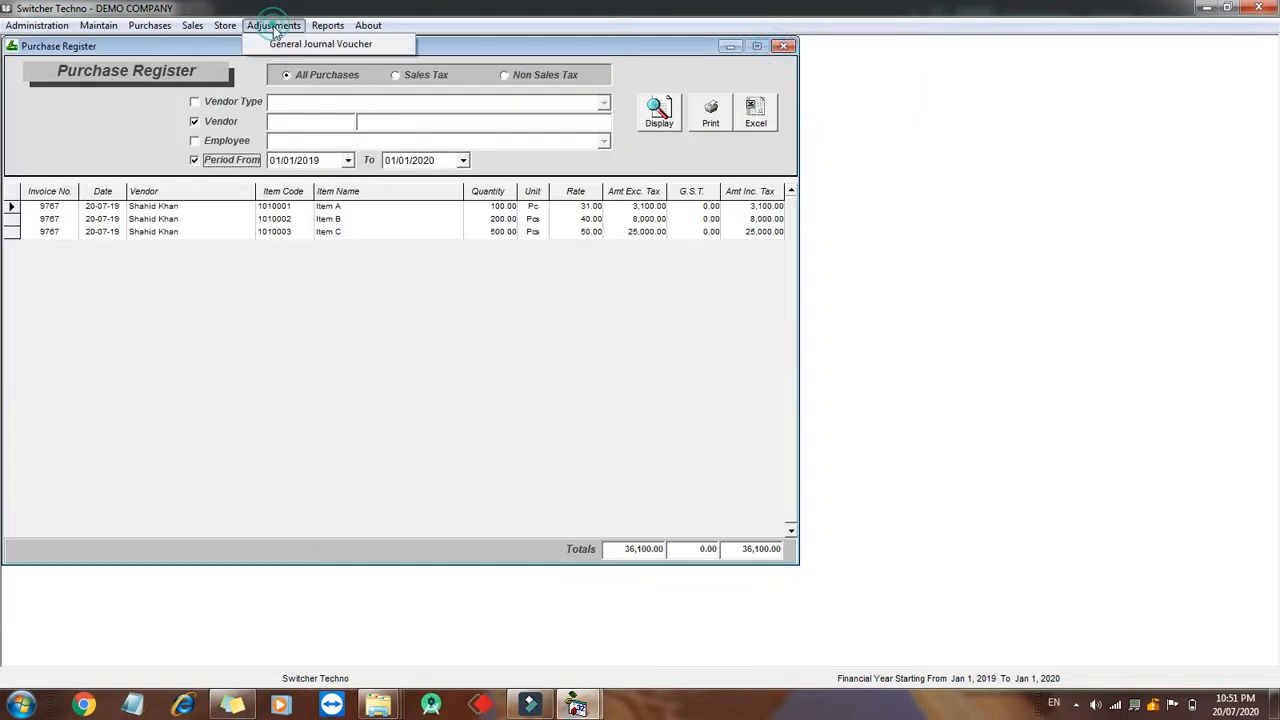
click(320, 47)
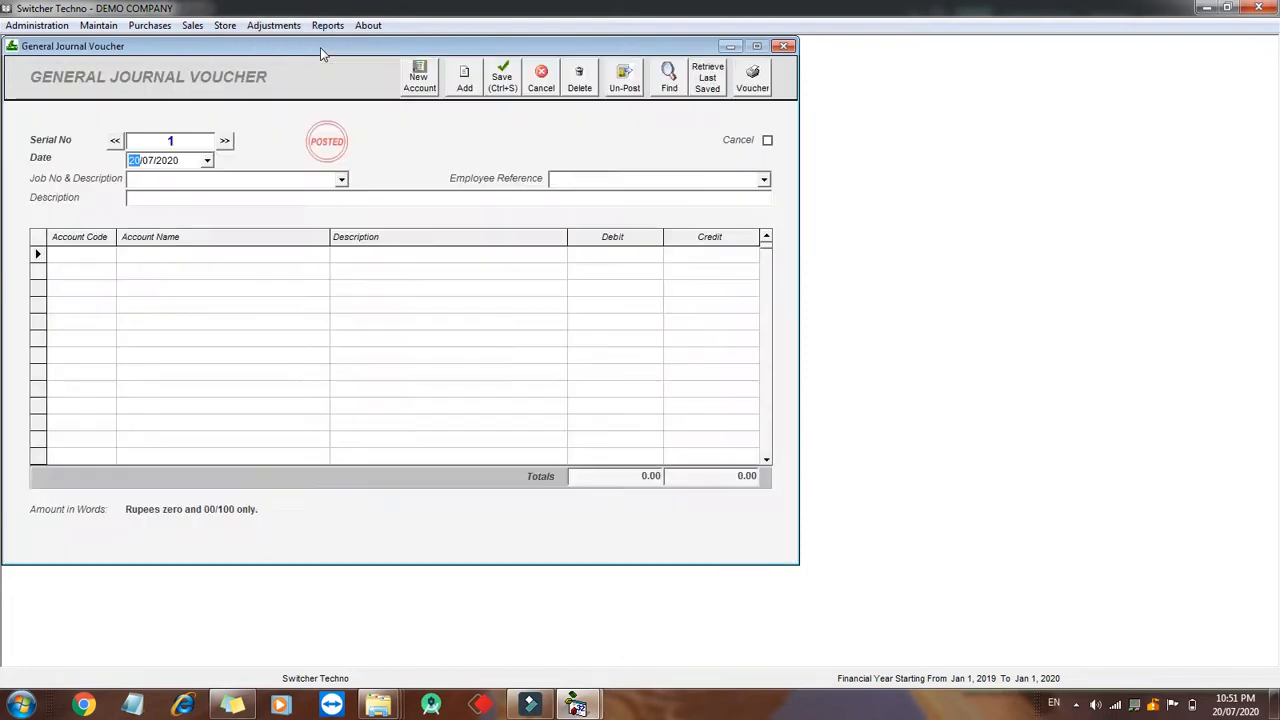
double_click(94, 256)
key(Return)
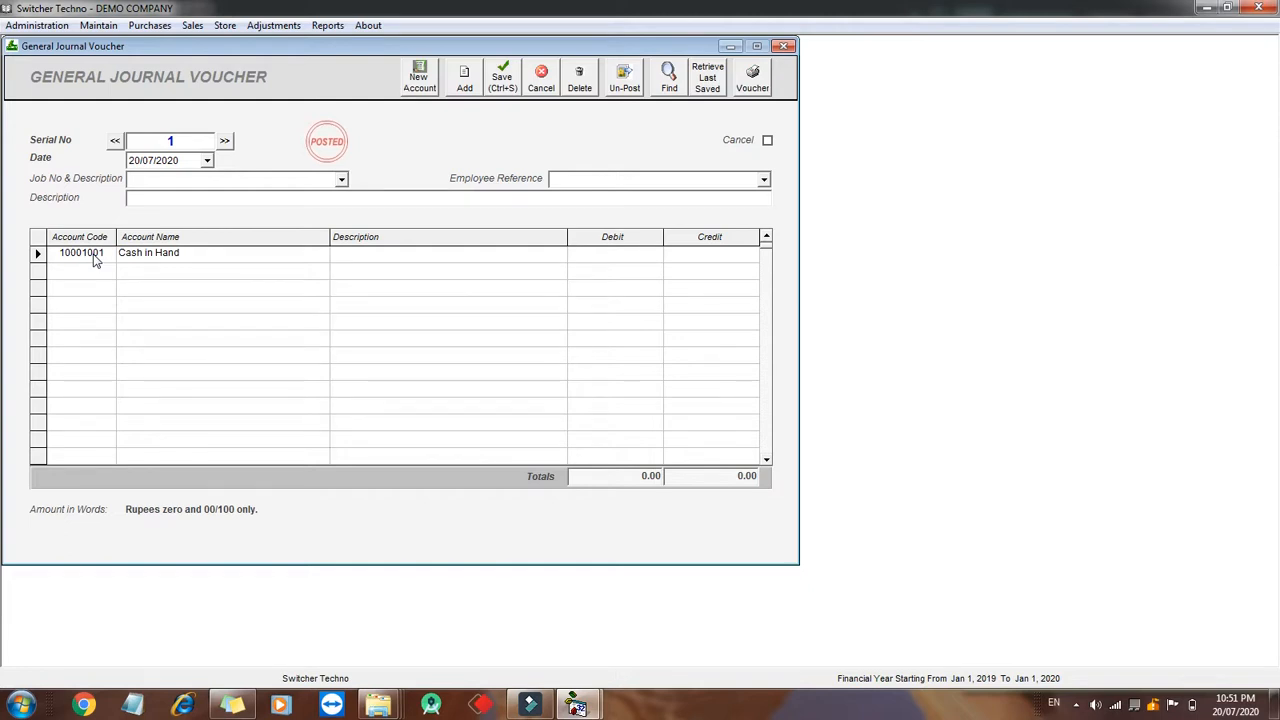
text(2000)
key(Return)
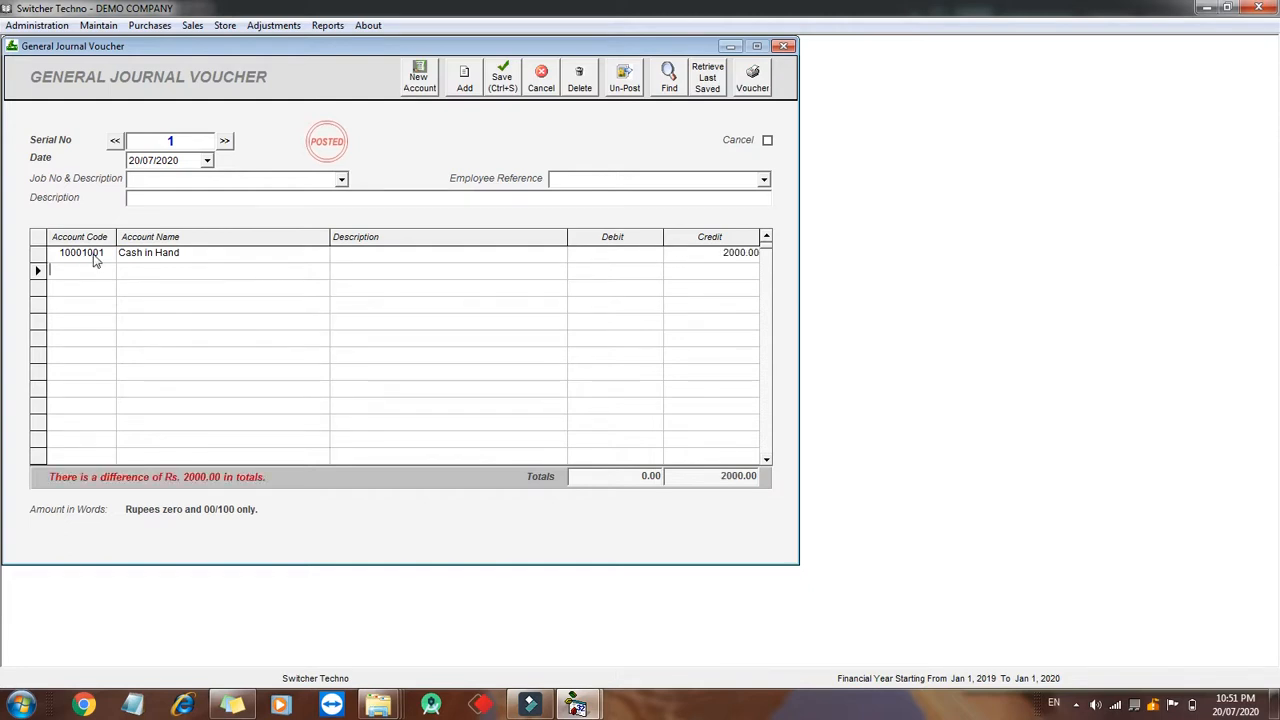
- Add a second line debiting the vendor's account 2000 with the description asdasd
text(shah)
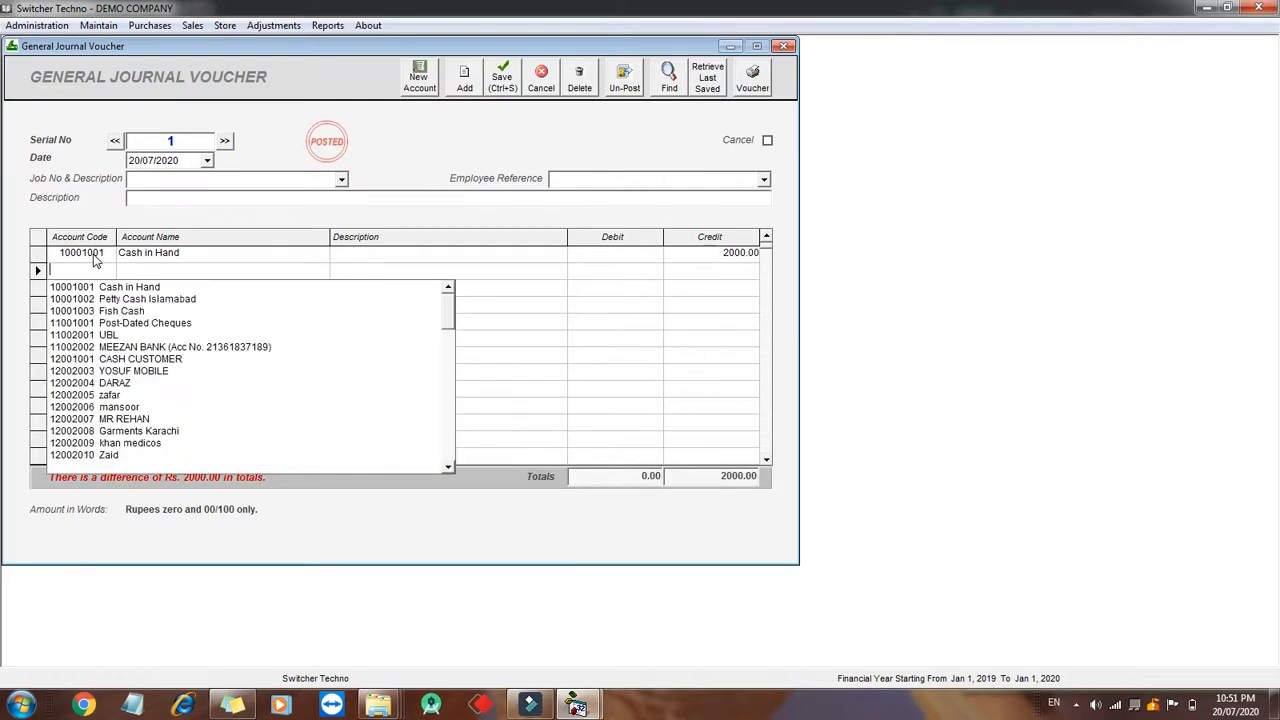
key(Down)
key(Return)
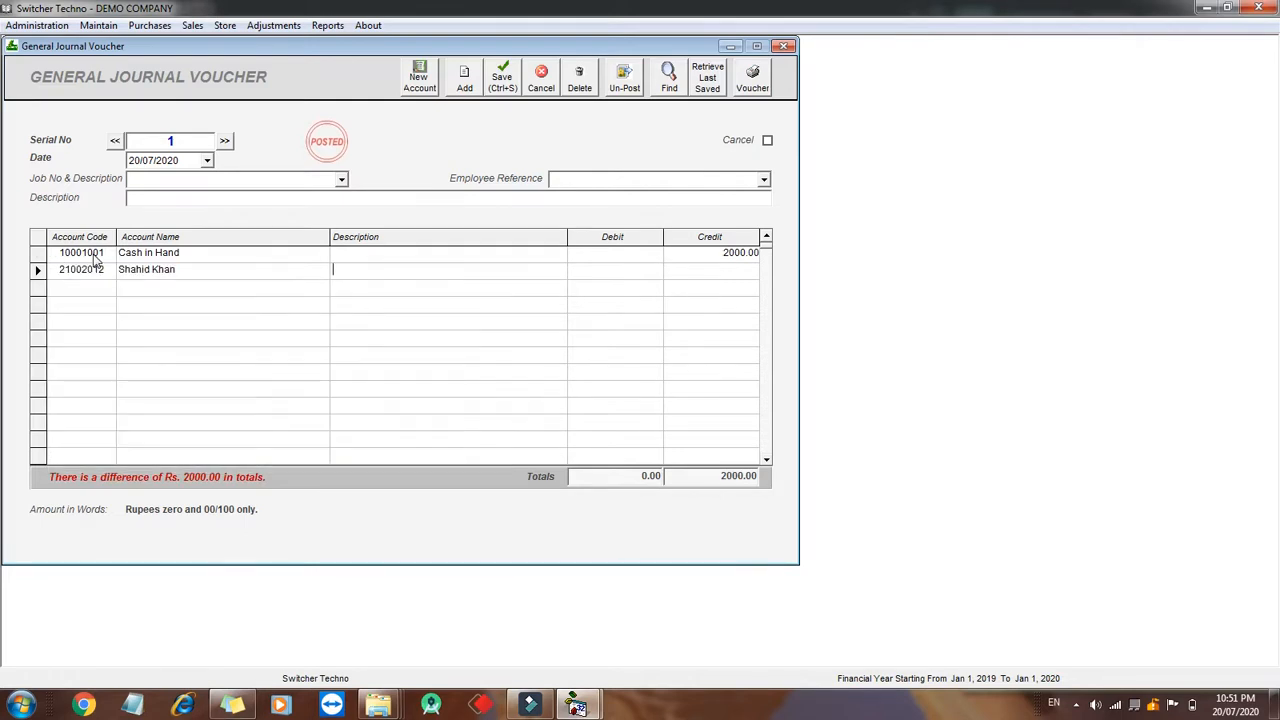
text(2000)
key(Return)
key(shift+Tab)
key(shift+Tab)
text(asdas)
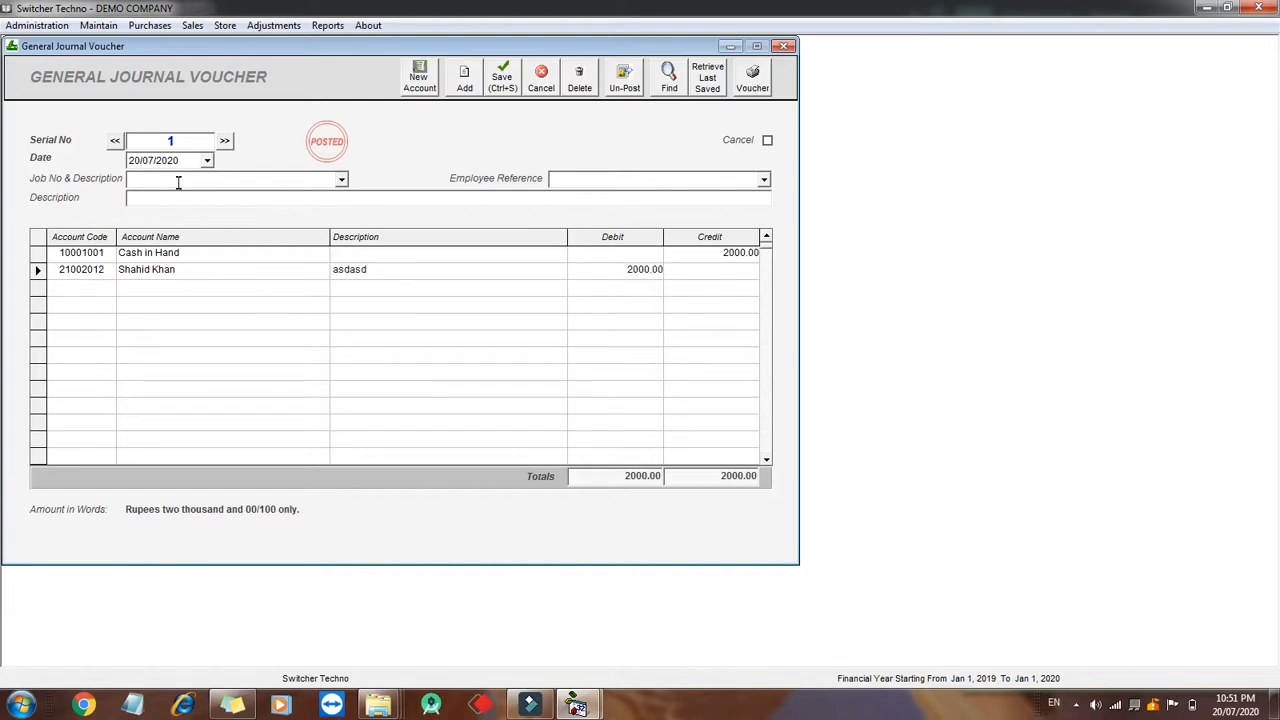
- Save the journal voucher and preview it as a printed voucher
click(183, 162)
click(750, 84)
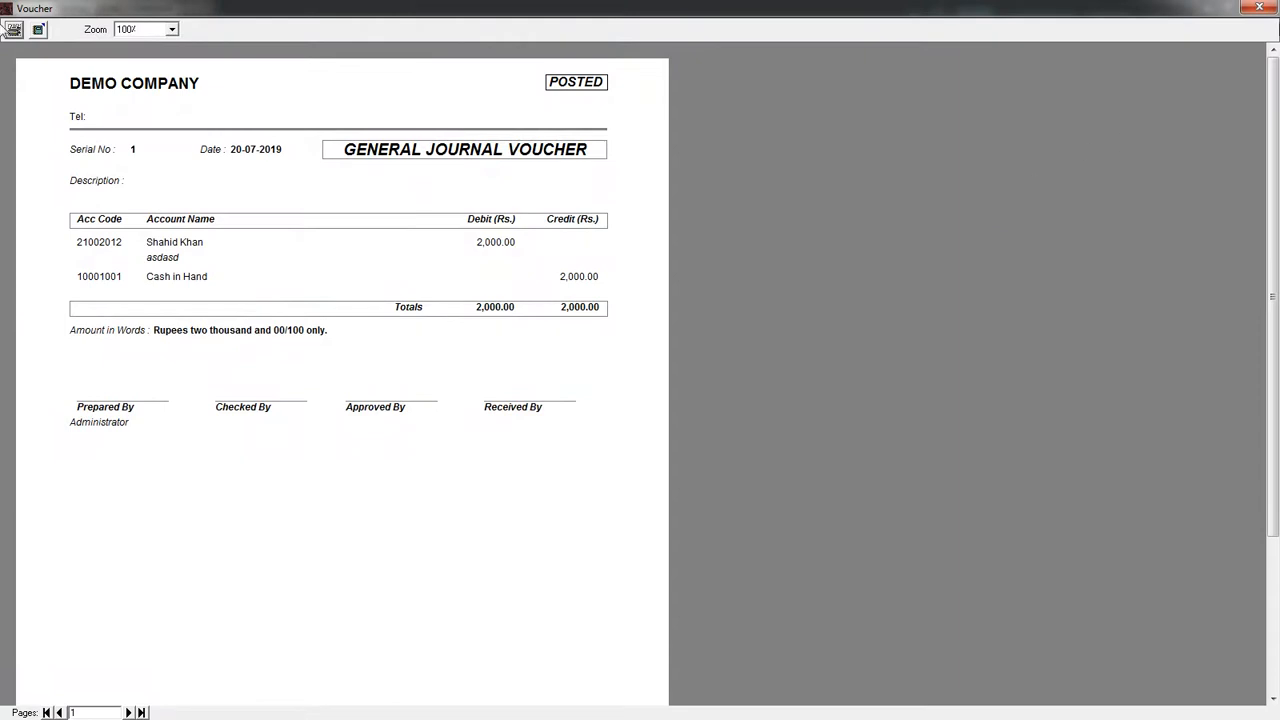
click(1259, 7)
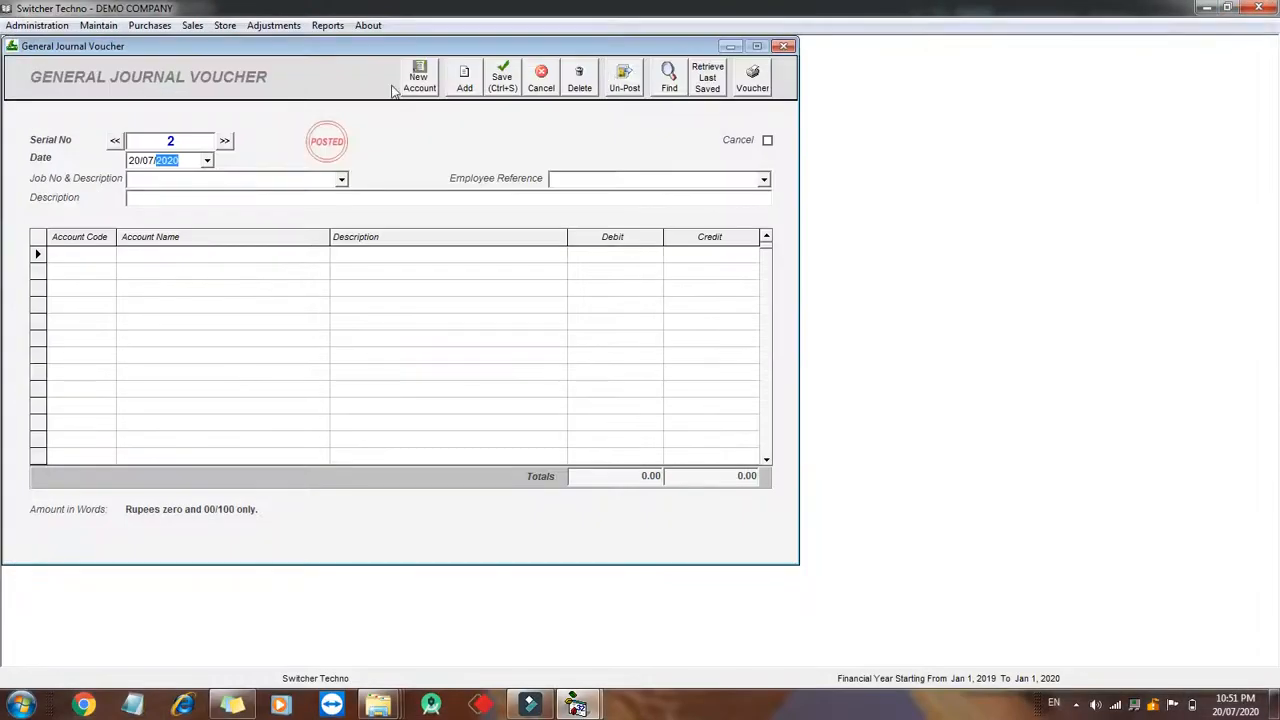
- Display the accounts ledger of the vendor's account
click(327, 25)
click(414, 307)
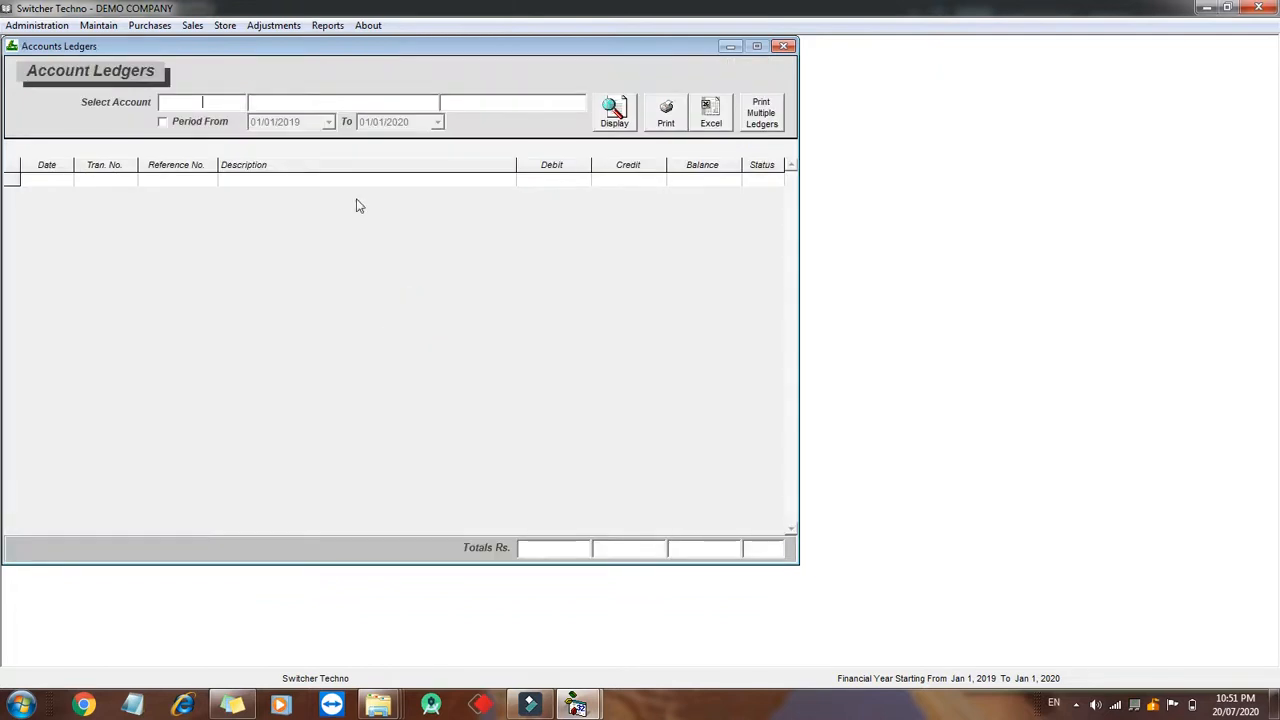
text(shah)
click(360, 121)
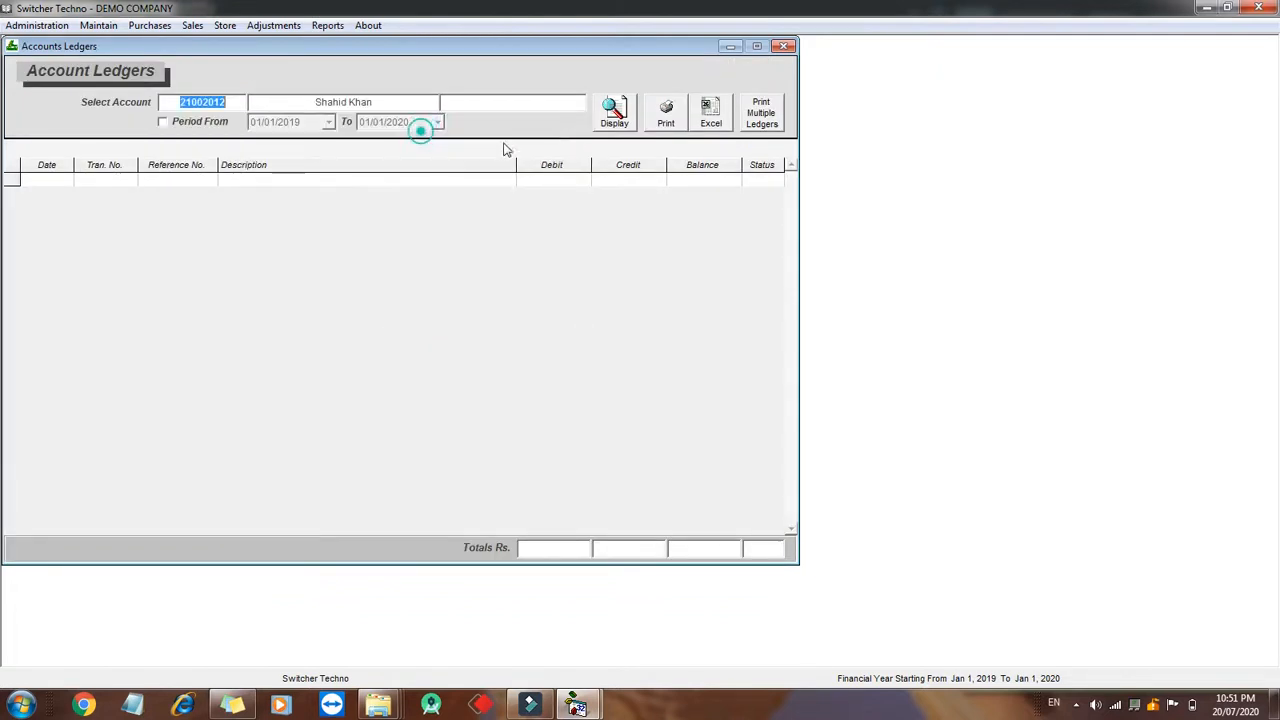
click(614, 113)
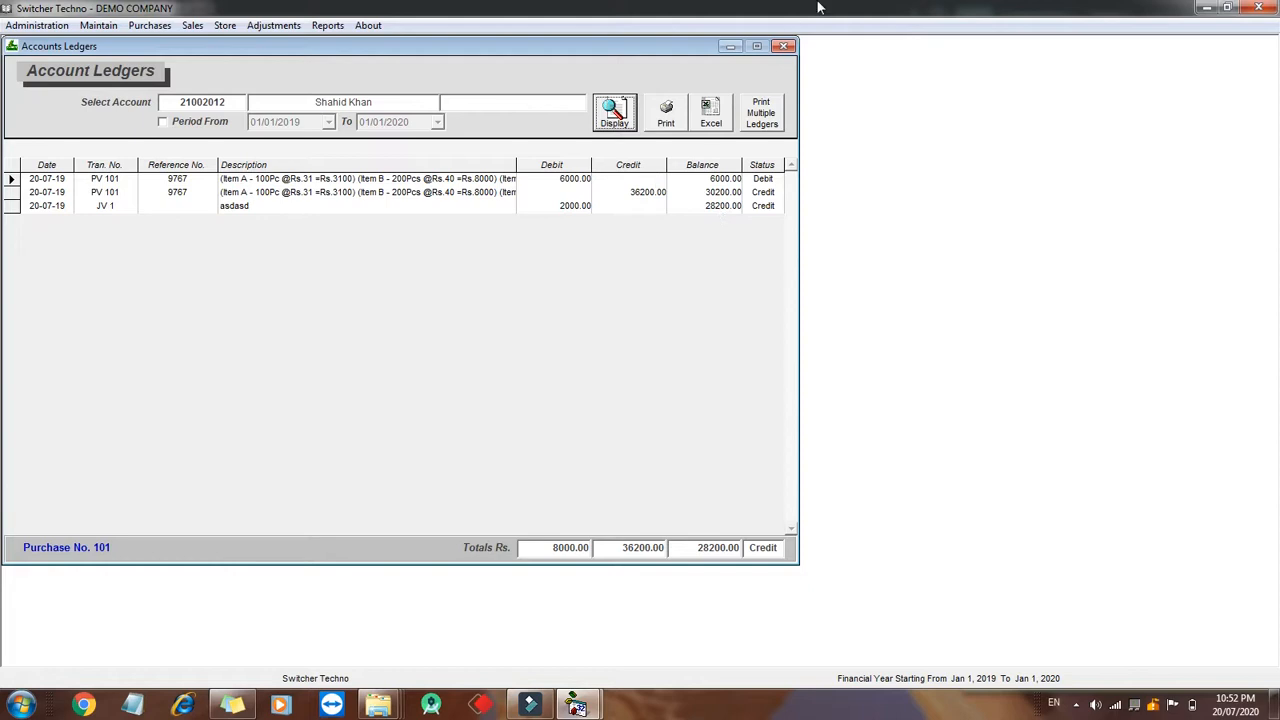
- Open the Item-Wise Profit / (Loss) report and display it for all inventory items
click(783, 46)
click(783, 46)
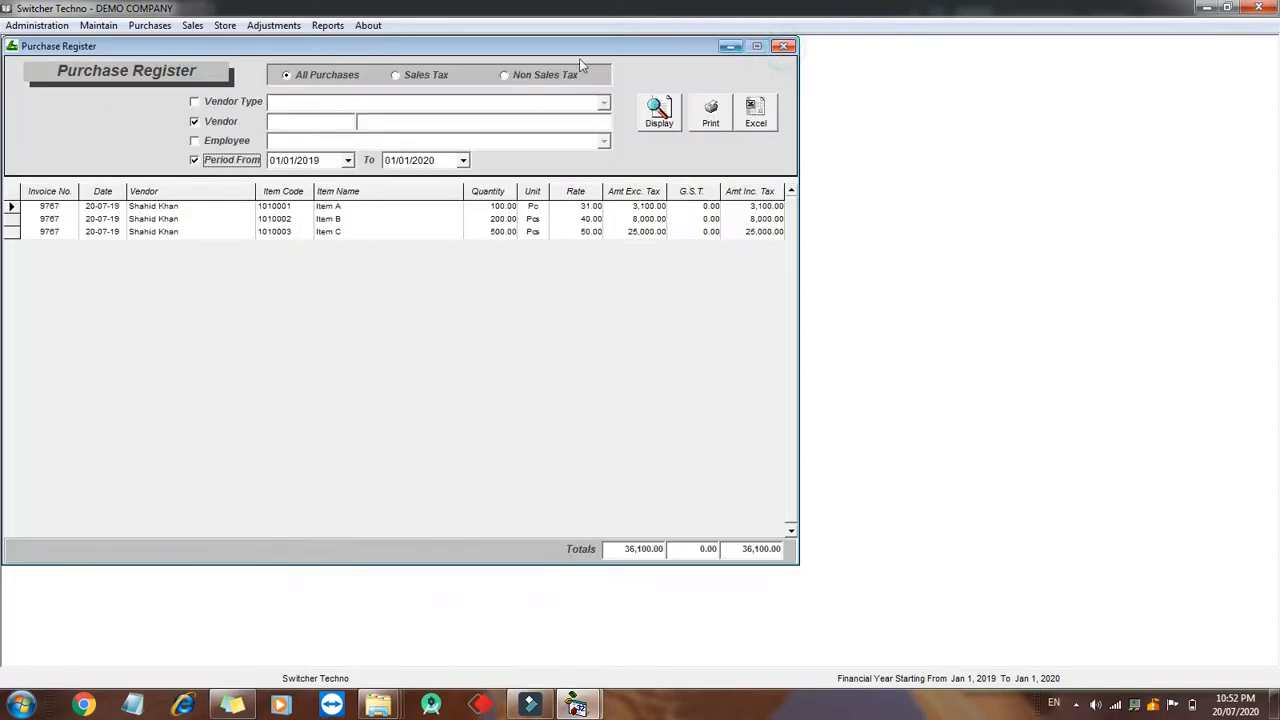
click(786, 46)
click(327, 25)
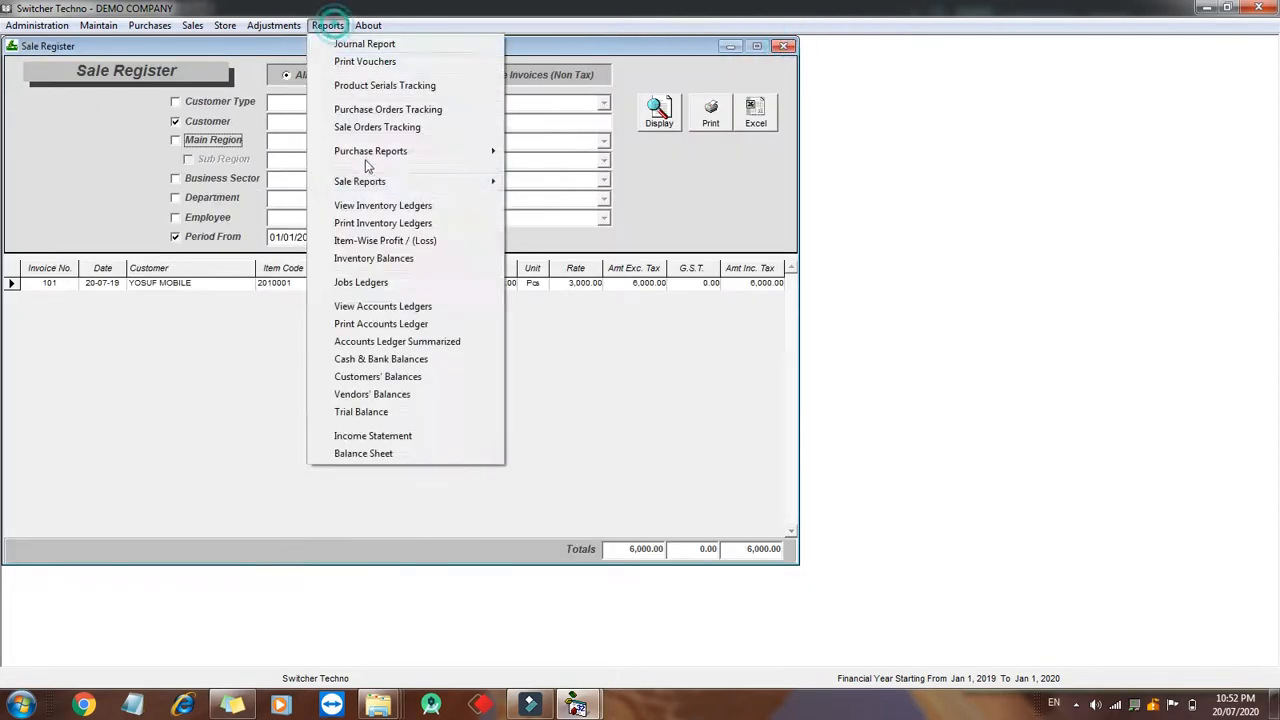
click(396, 242)
click(701, 106)
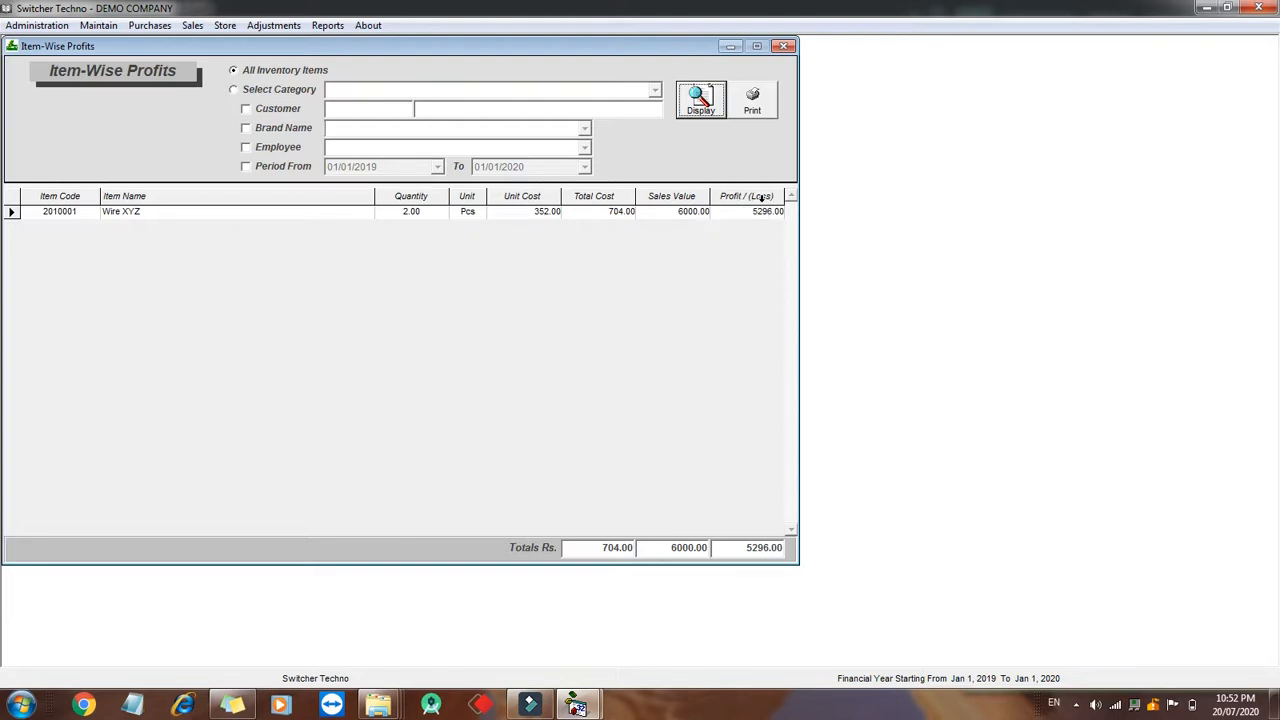
click(287, 166)
click(288, 167)
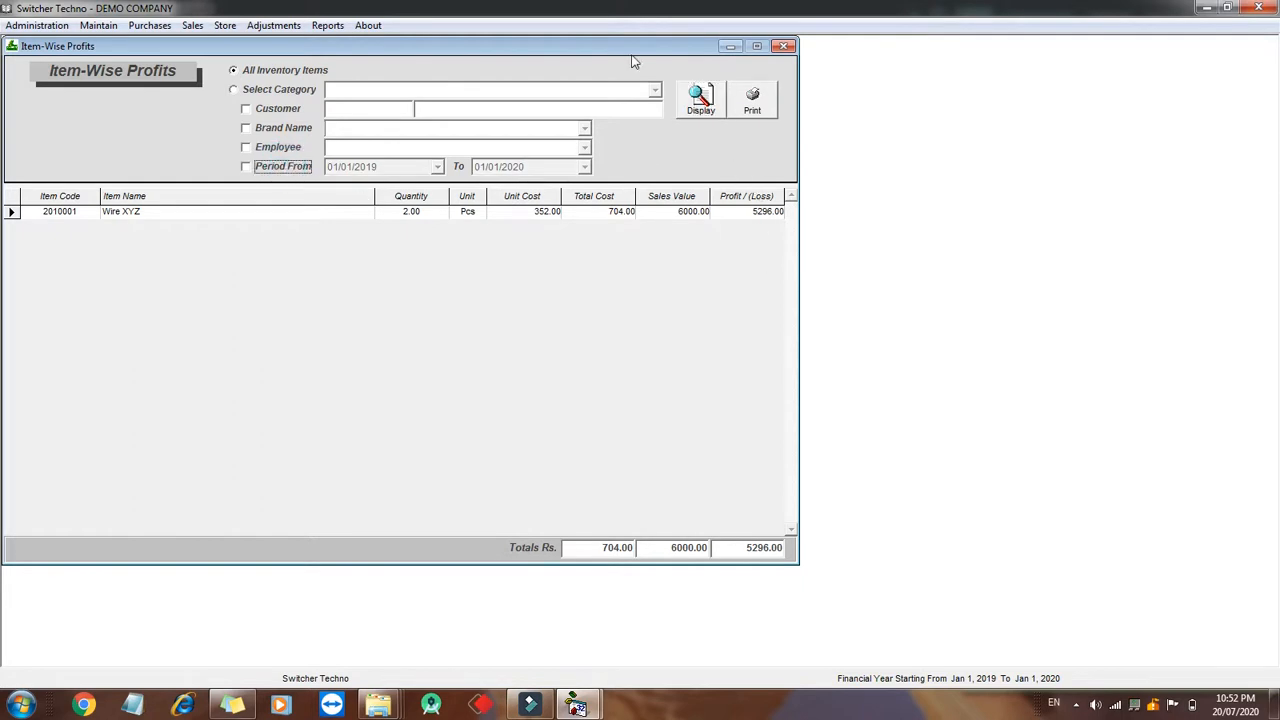
- Close the open report windows and open the Daily Expense Book from the main menu
click(785, 46)
click(787, 47)
click(787, 47)
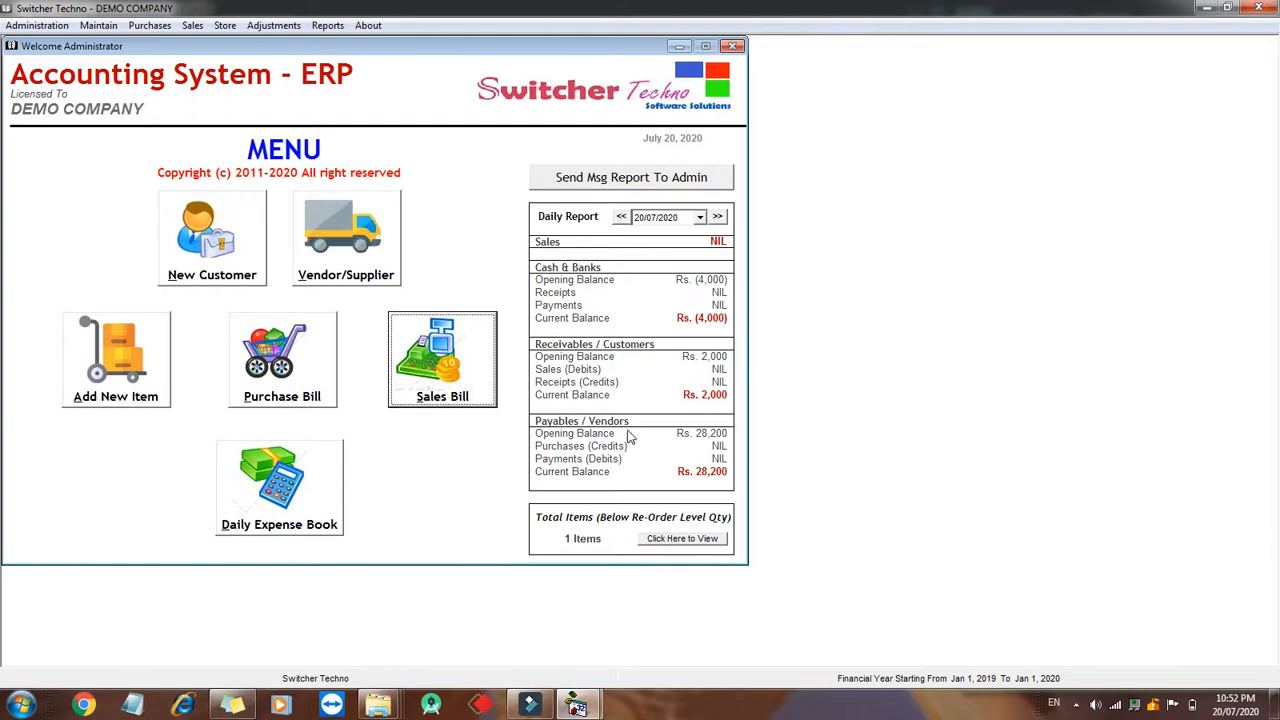
click(288, 490)
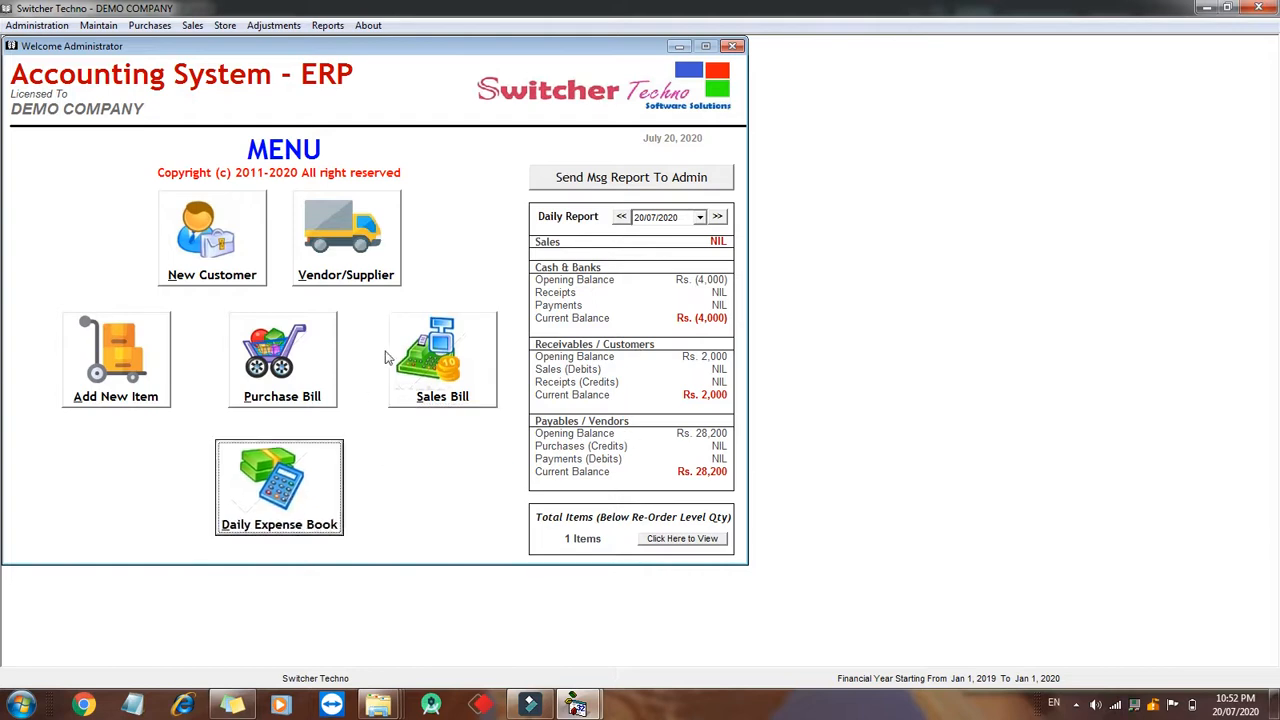